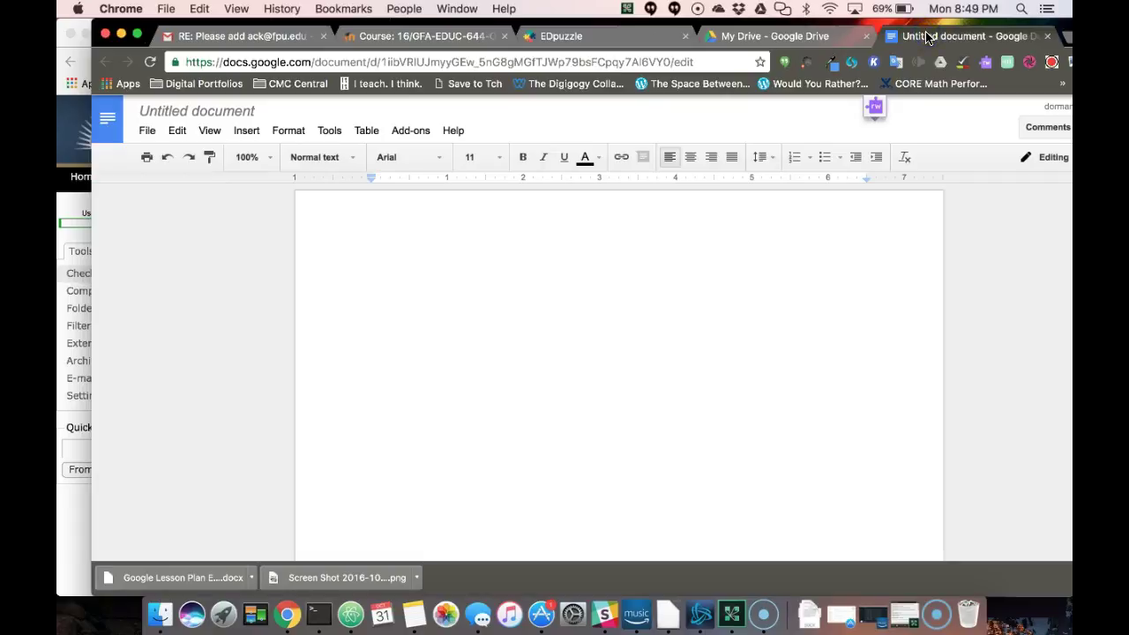
Step: Name the document "FPU Class" and write "Tonight is Halloween and tomorrow is November 1." as its first line
{"action": "left_click", "coordinate": [234, 108]}
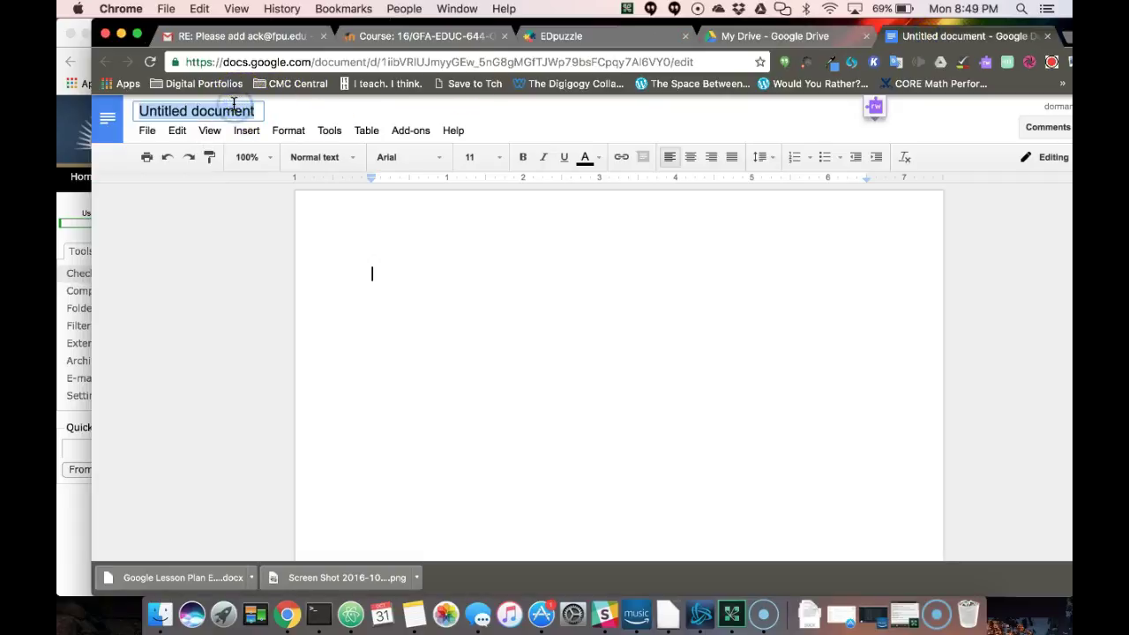
{"action": "type", "text": "FPU Class"}
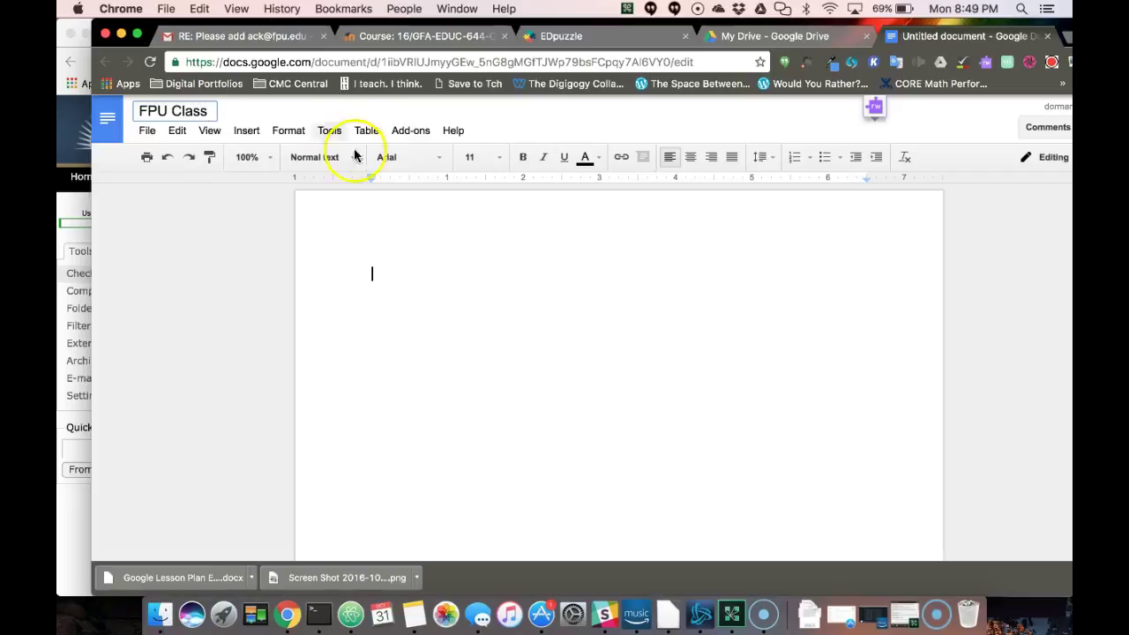
{"action": "left_click", "coordinate": [366, 305]}
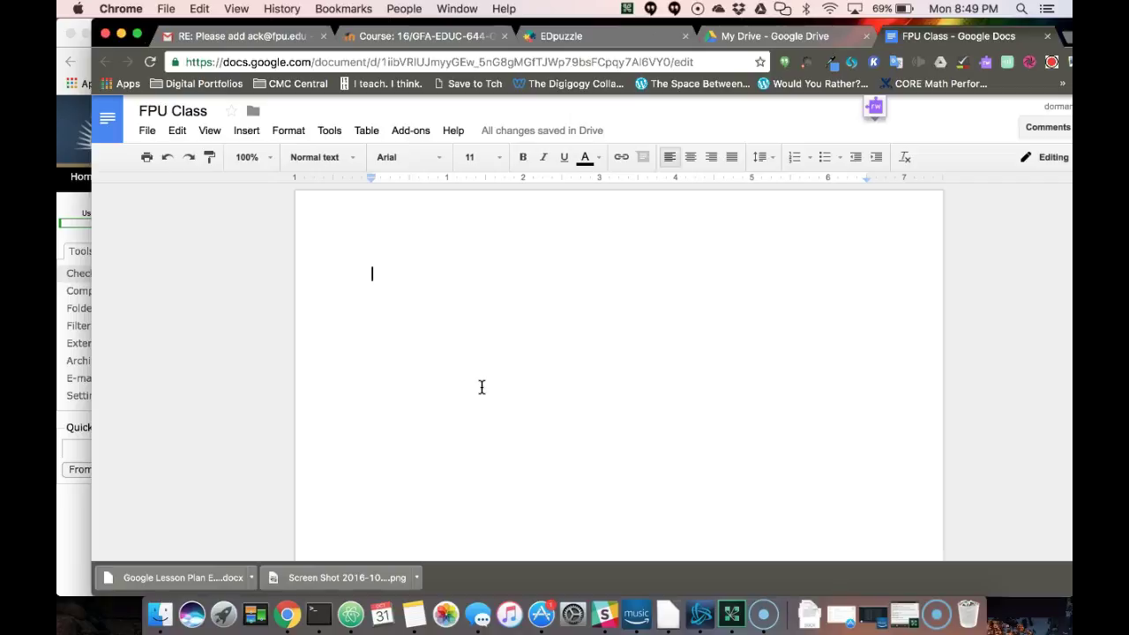
{"action": "type", "text": "T"}
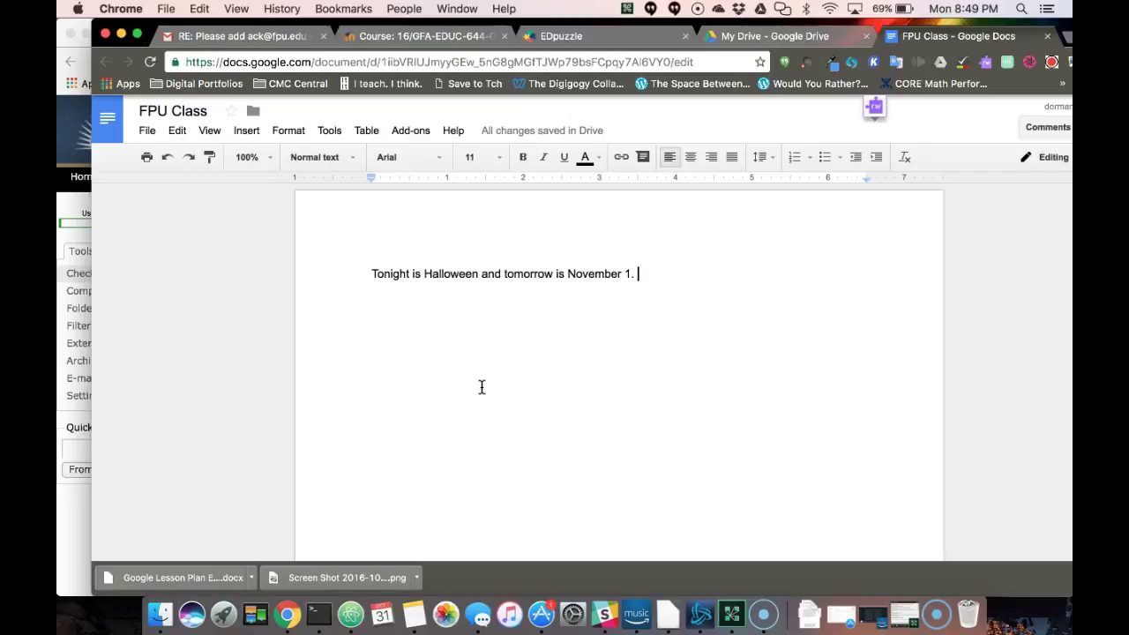
Step: Add the comment "boo!" to the whole sentence about Halloween and November 1
{"action": "left_click", "coordinate": [517, 320]}
{"action": "left_click", "coordinate": [386, 263]}
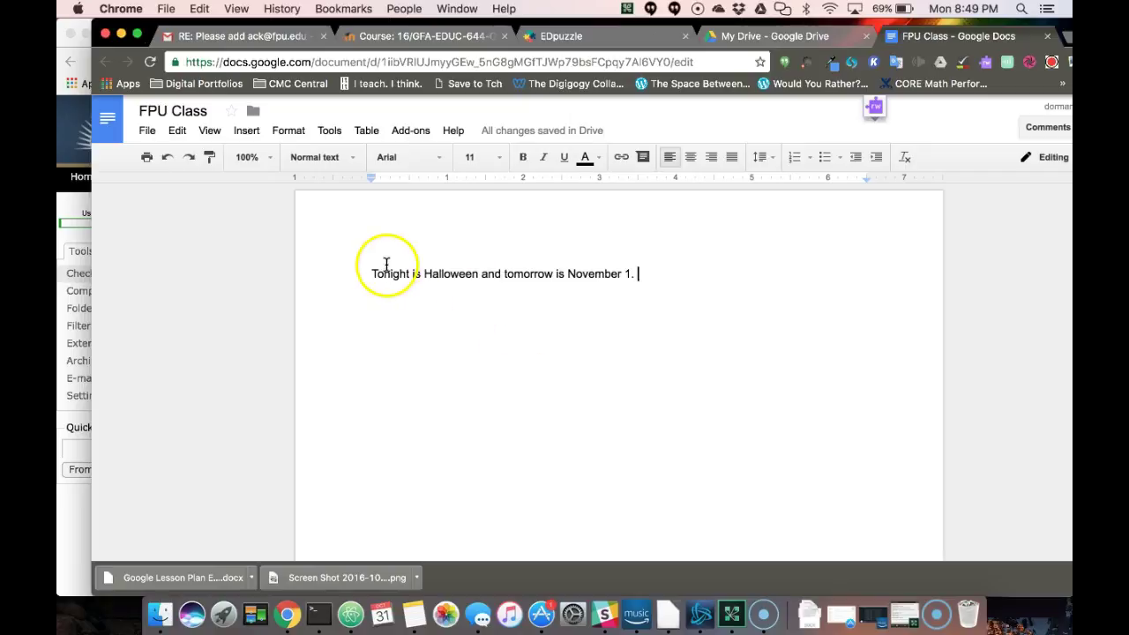
{"action": "left_click_drag", "start_coordinate": [361, 270], "coordinate": [699, 272]}
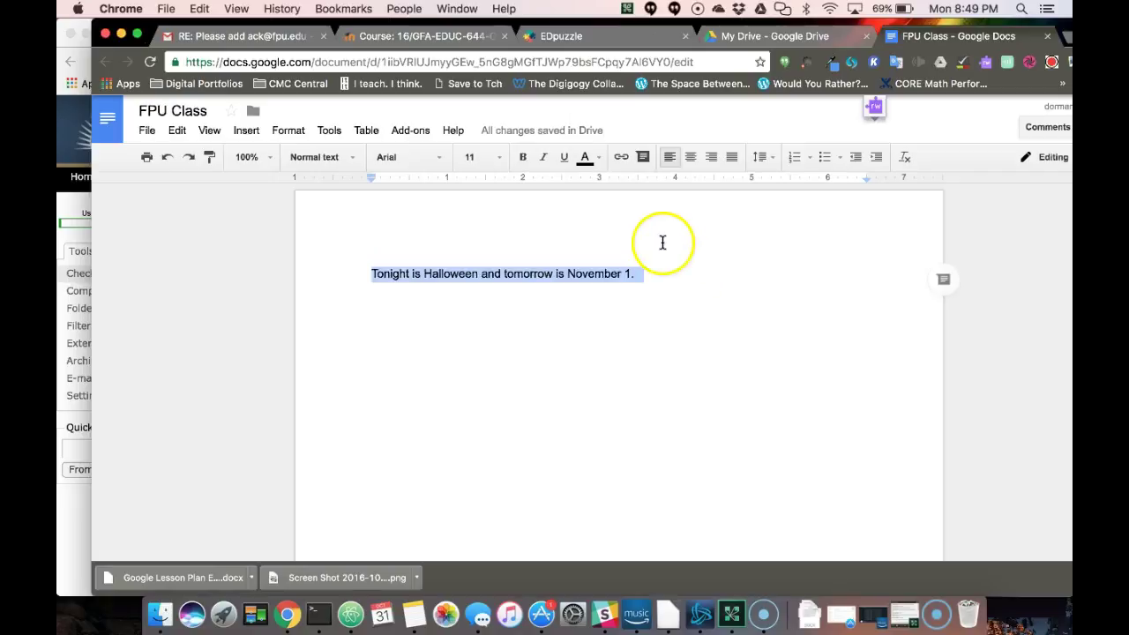
{"action": "left_click", "coordinate": [943, 280]}
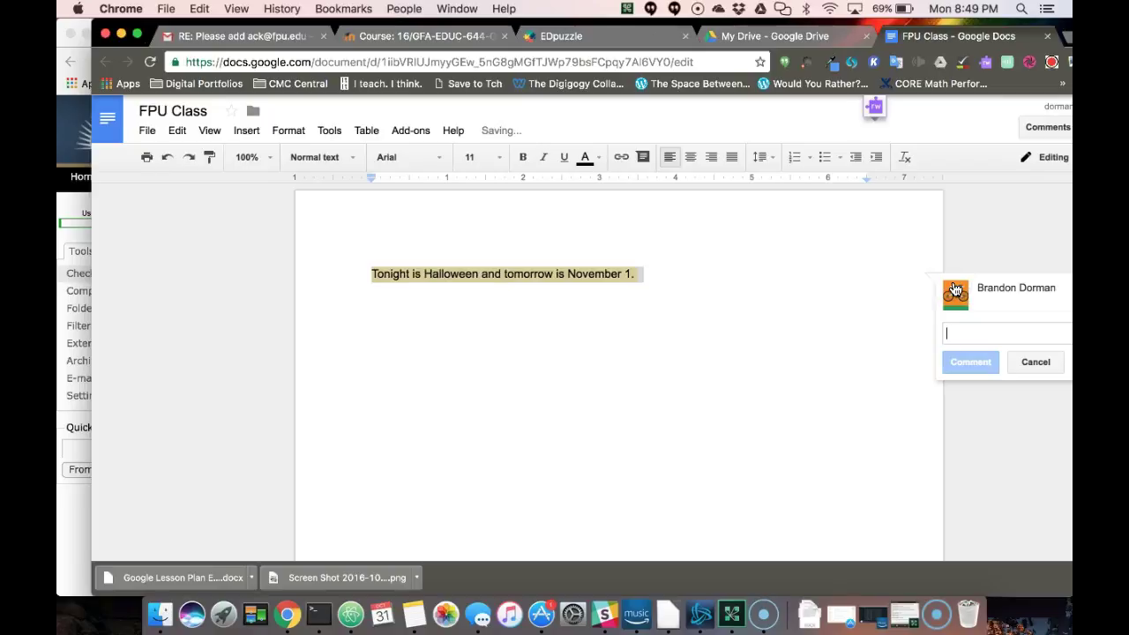
{"action": "type", "text": "b"}
{"action": "key", "text": "BackSpace"}
{"action": "type", "text": "boo!"}
{"action": "left_click", "coordinate": [981, 361]}
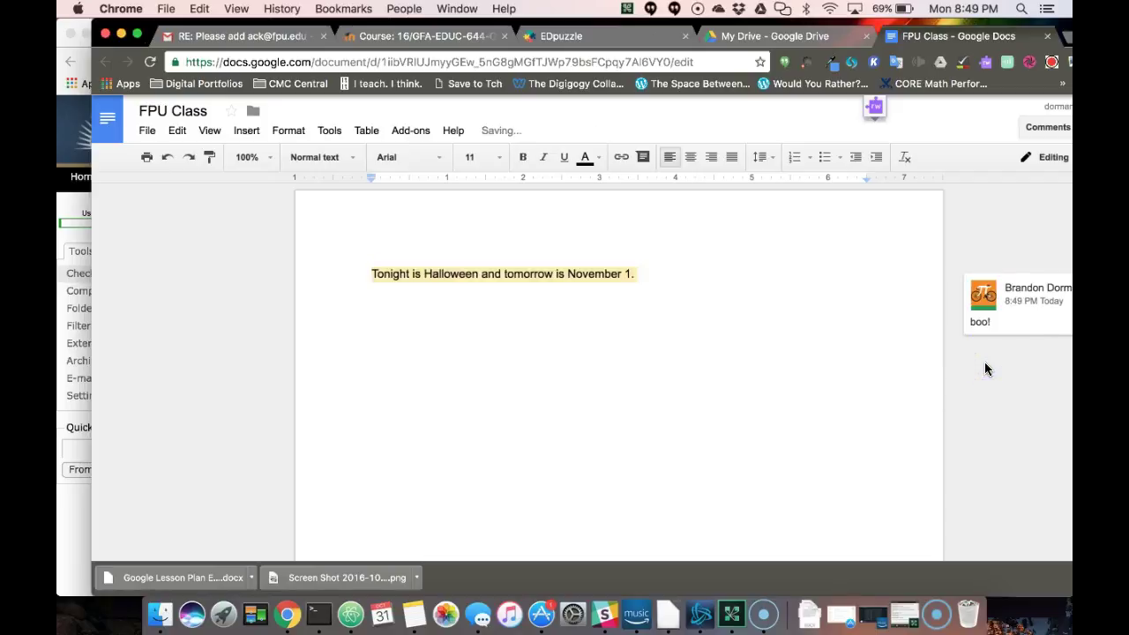
Step: Reply "boo!" to the comment on the sentence and resolve the comment thread
{"action": "left_click", "coordinate": [1019, 333]}
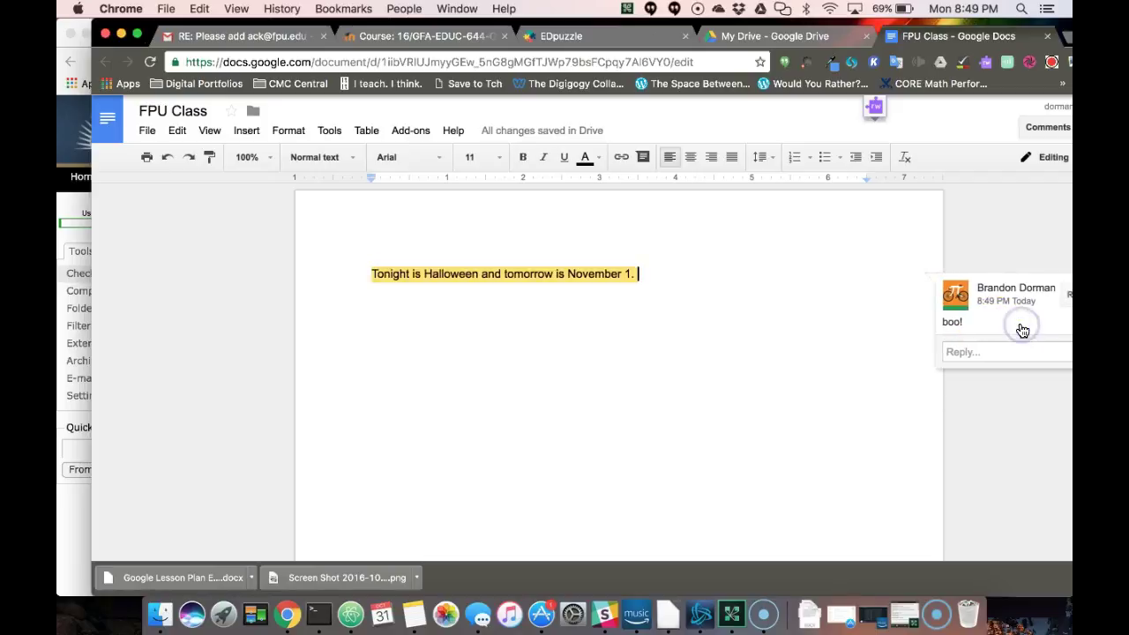
{"action": "left_click", "coordinate": [1017, 324]}
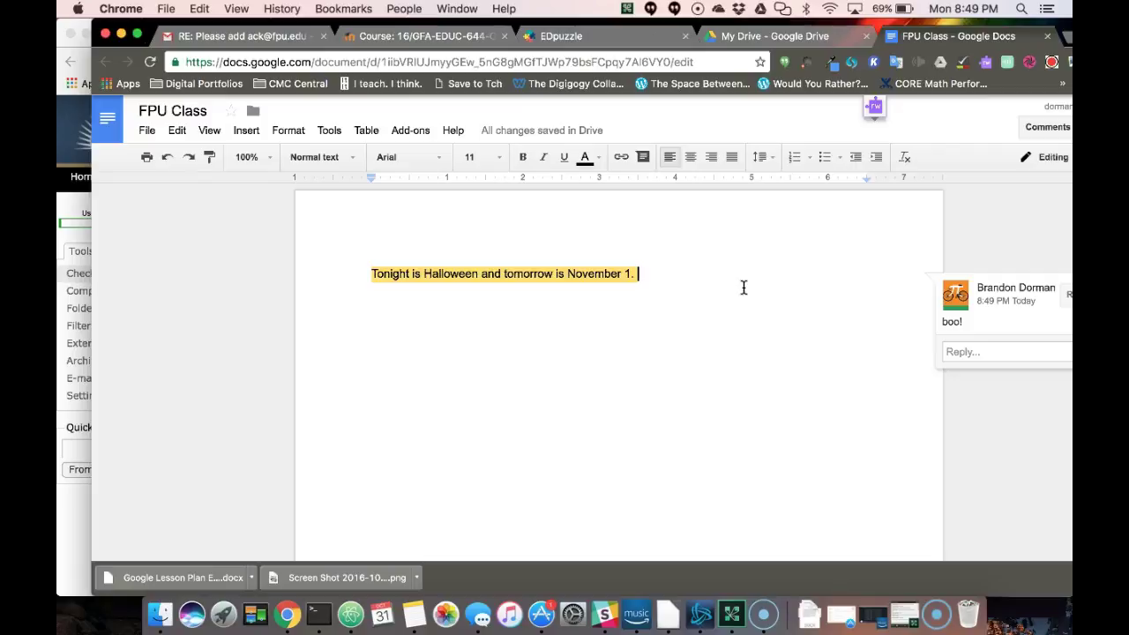
{"action": "left_click", "coordinate": [995, 353]}
{"action": "type", "text": "boo"}
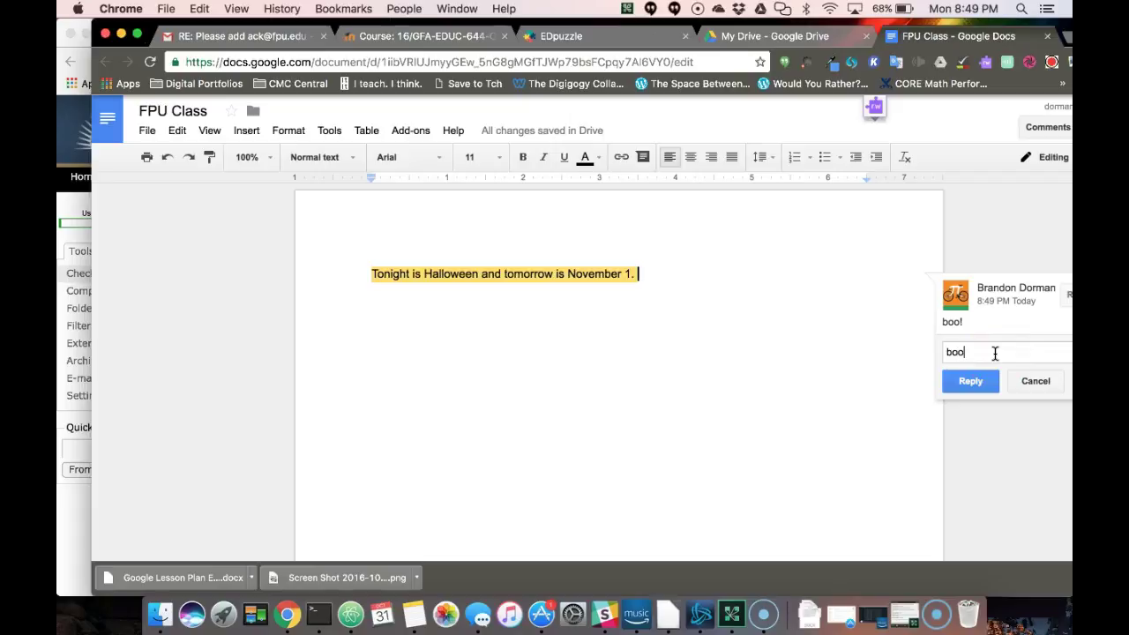
{"action": "left_click", "coordinate": [970, 382]}
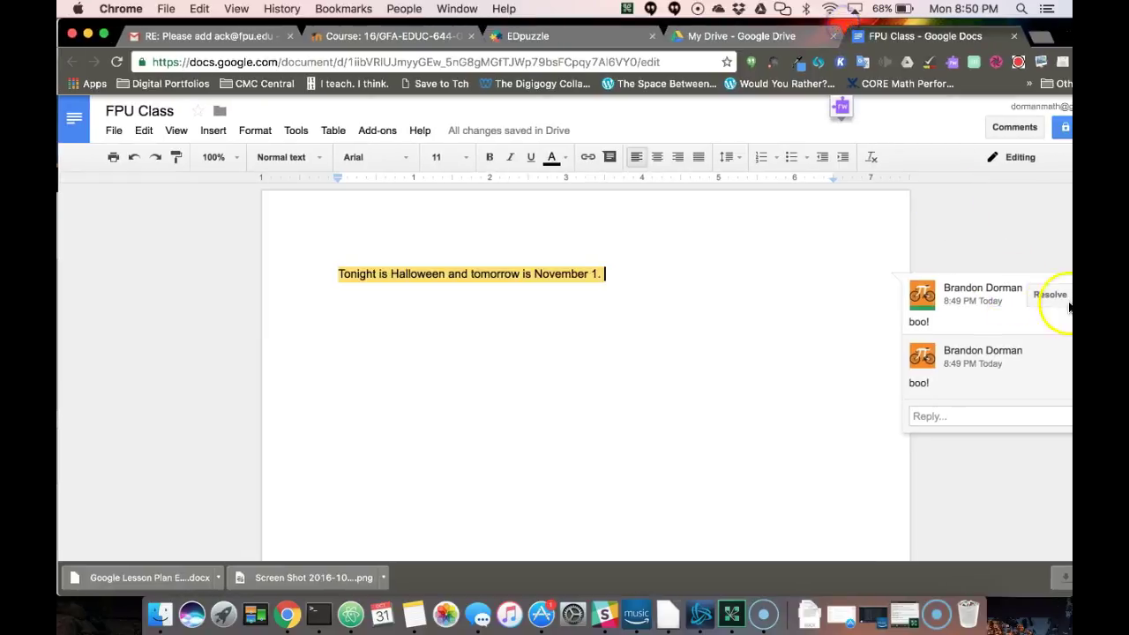
{"action": "left_click", "coordinate": [1054, 296]}
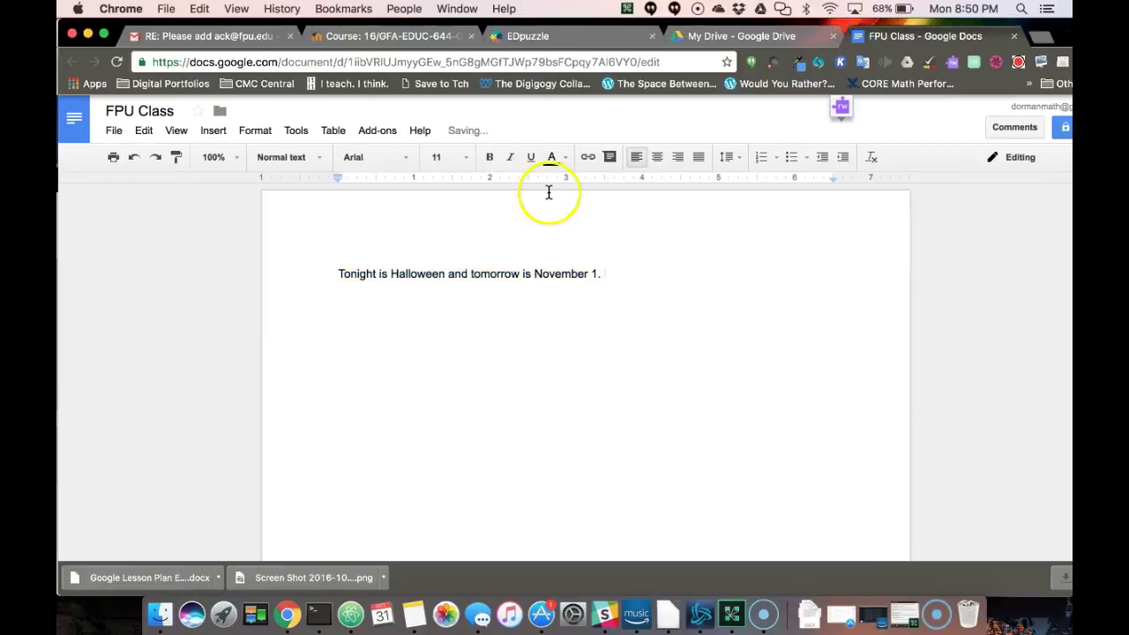
Step: Create a translated copy of the FPU Class document, keeping the suggested title "Translated copy of FPU Class"
{"action": "left_click", "coordinate": [338, 275]}
{"action": "left_click", "coordinate": [604, 269], "text": "shift"}
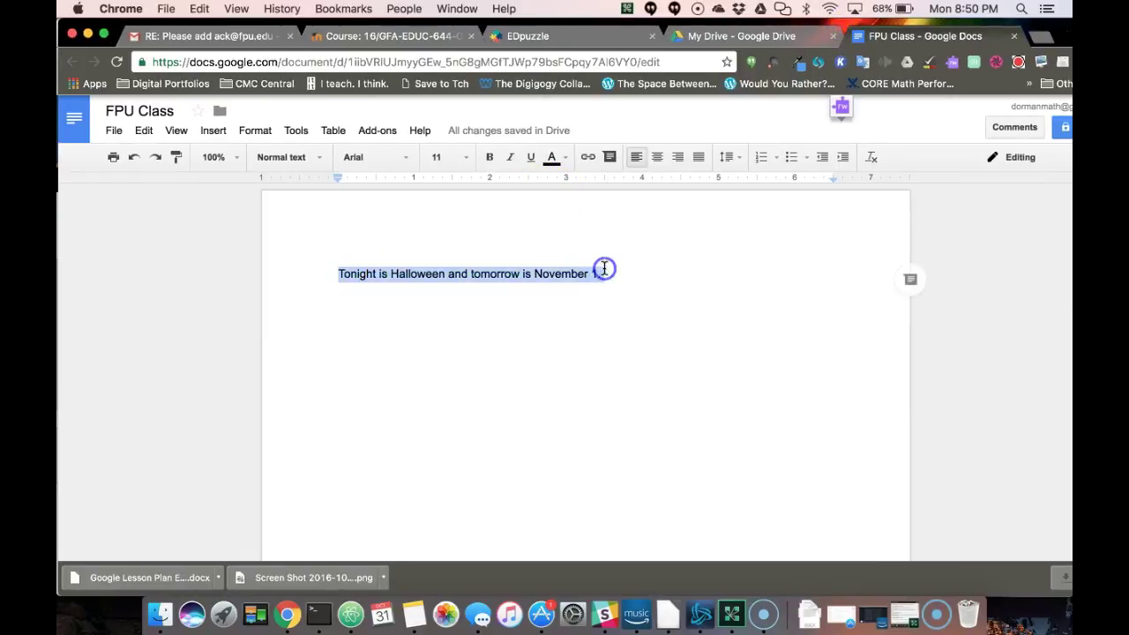
{"action": "left_click", "coordinate": [297, 129]}
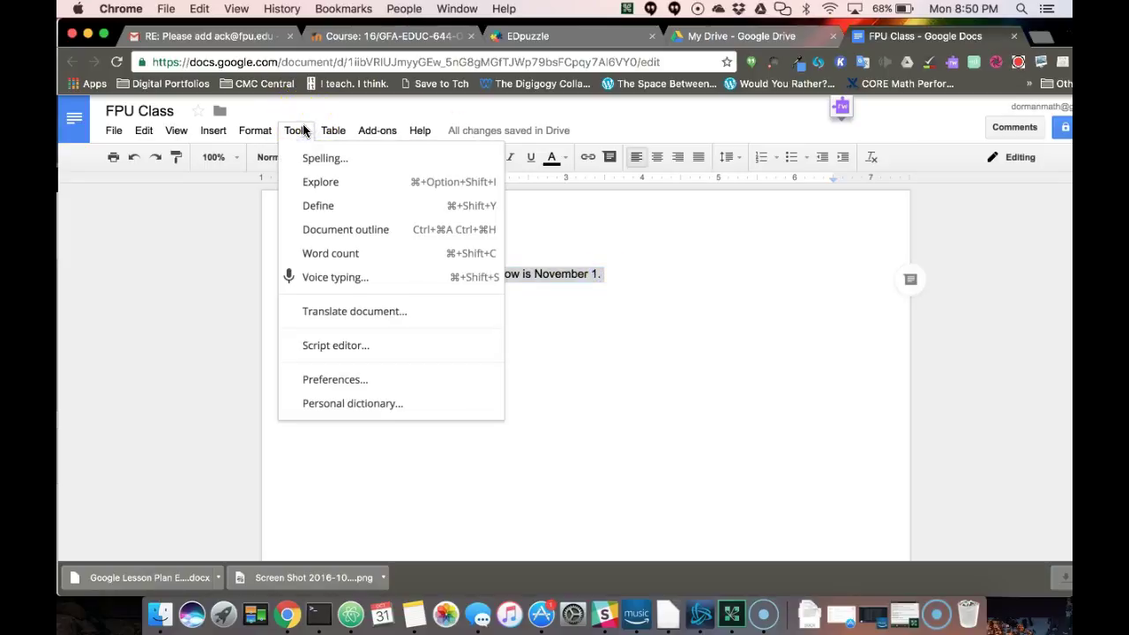
{"action": "left_click", "coordinate": [346, 314]}
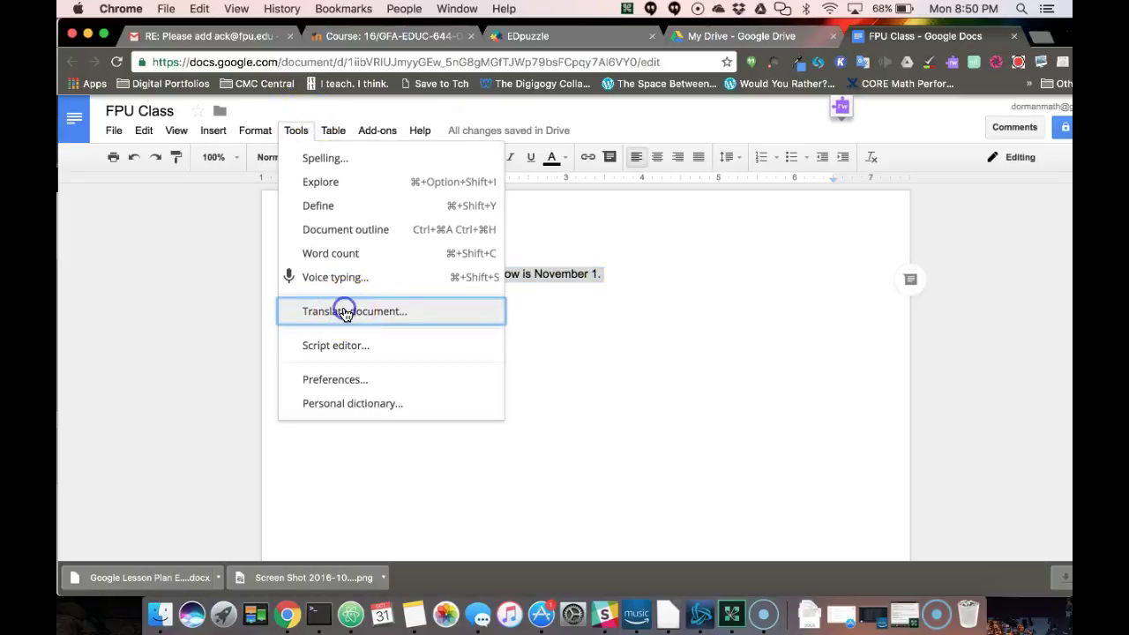
{"action": "left_click_drag", "start_coordinate": [522, 378], "coordinate": [562, 448]}
{"action": "left_click", "coordinate": [517, 410]}
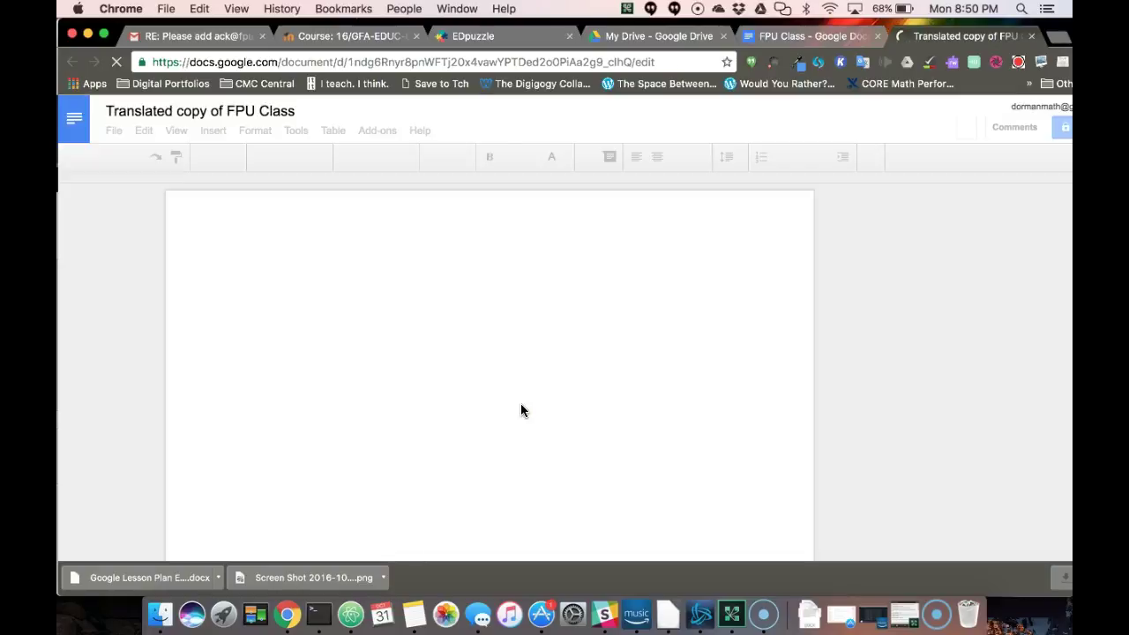
Step: Return to the original FPU Class document, look up the dictionary definition of "Halloween", and close the dictionary
{"action": "left_click", "coordinate": [798, 36]}
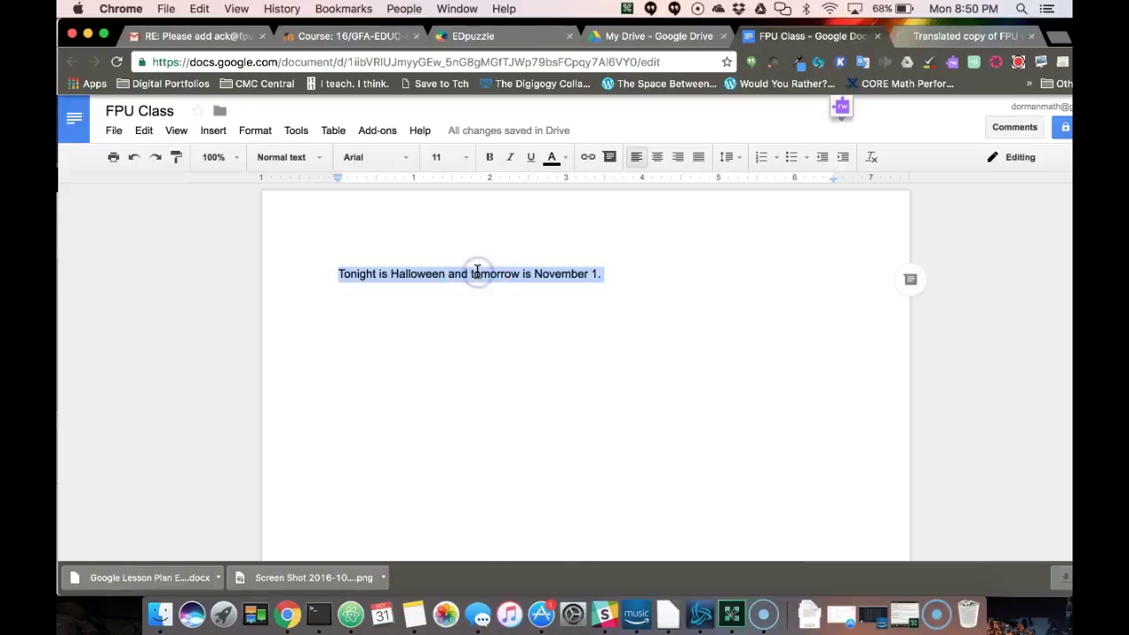
{"action": "right_click", "coordinate": [477, 273]}
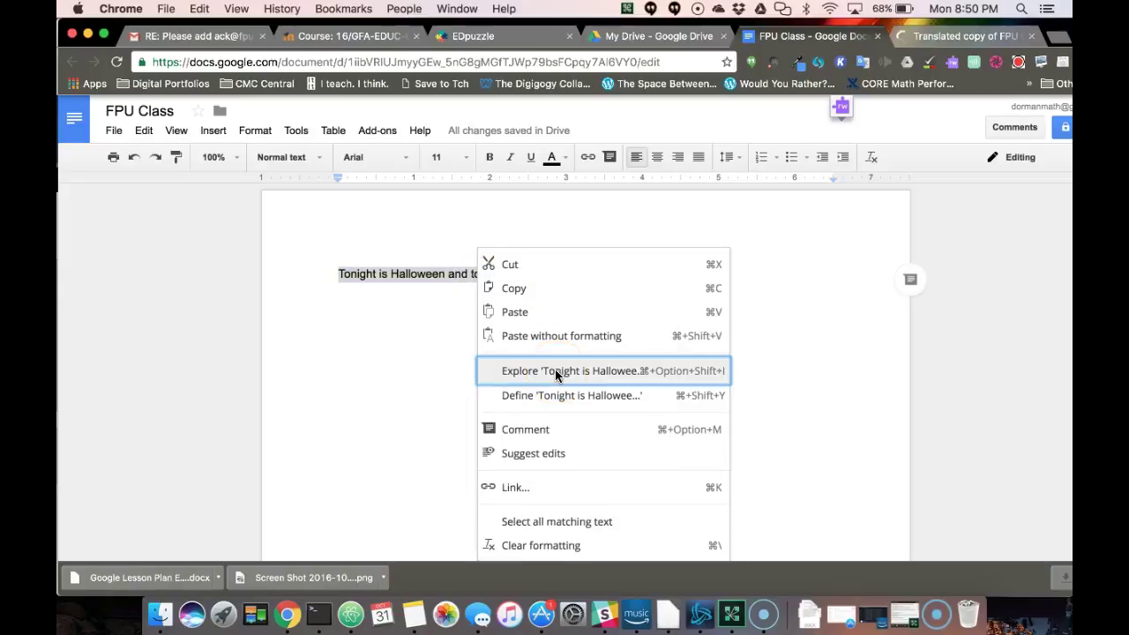
{"action": "left_click", "coordinate": [423, 315]}
{"action": "double_click", "coordinate": [411, 274]}
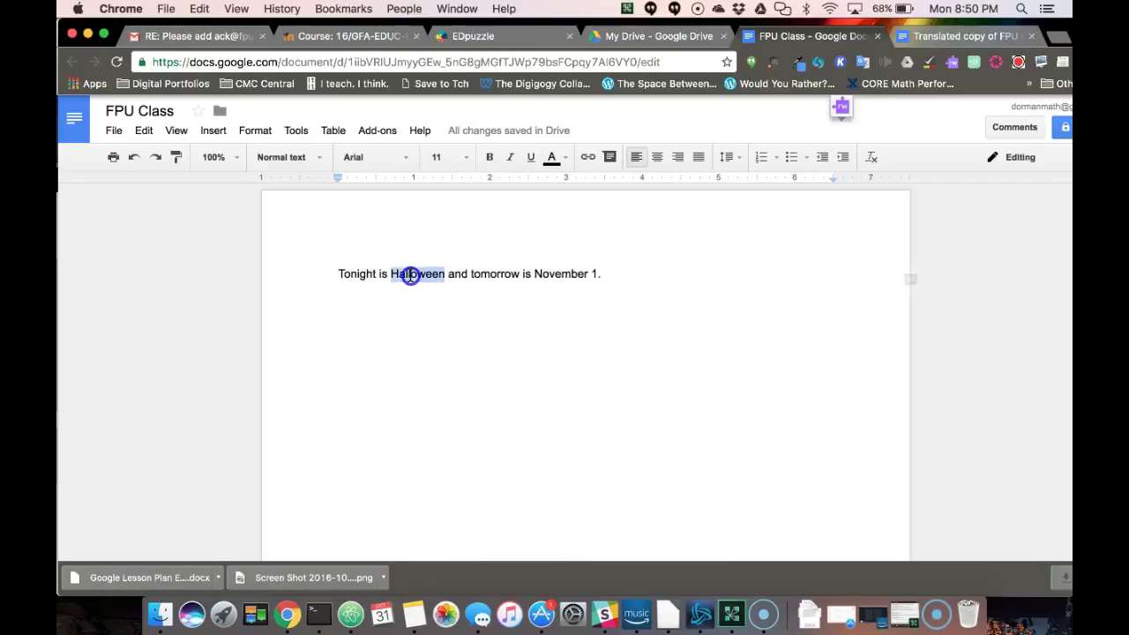
{"action": "right_click", "coordinate": [410, 273]}
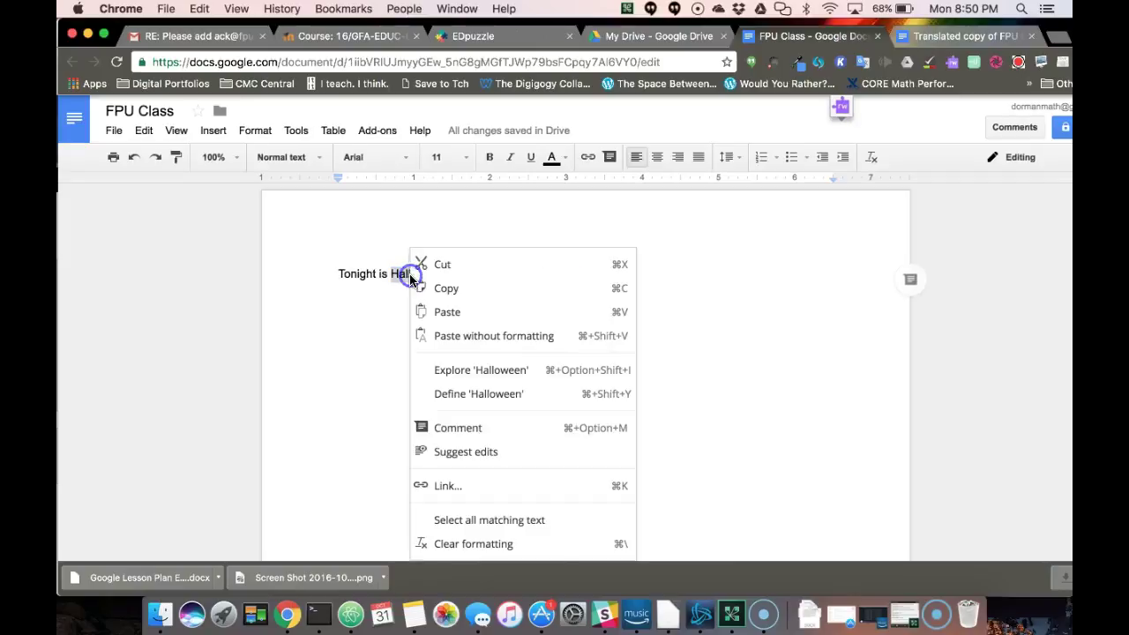
{"action": "left_click", "coordinate": [449, 396]}
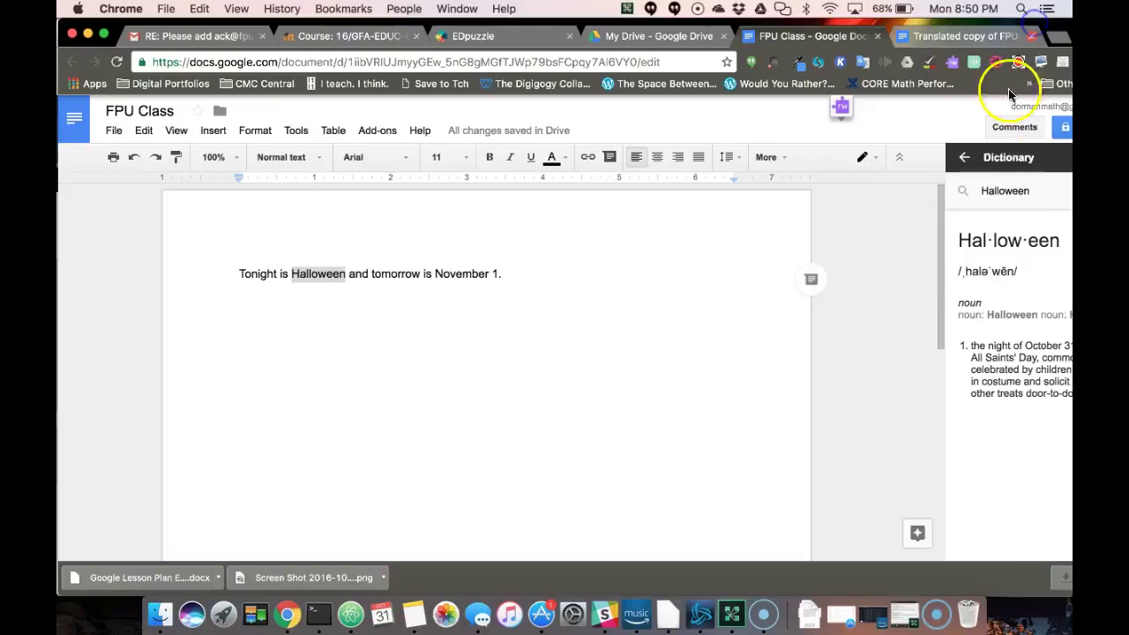
{"action": "left_click", "coordinate": [964, 157]}
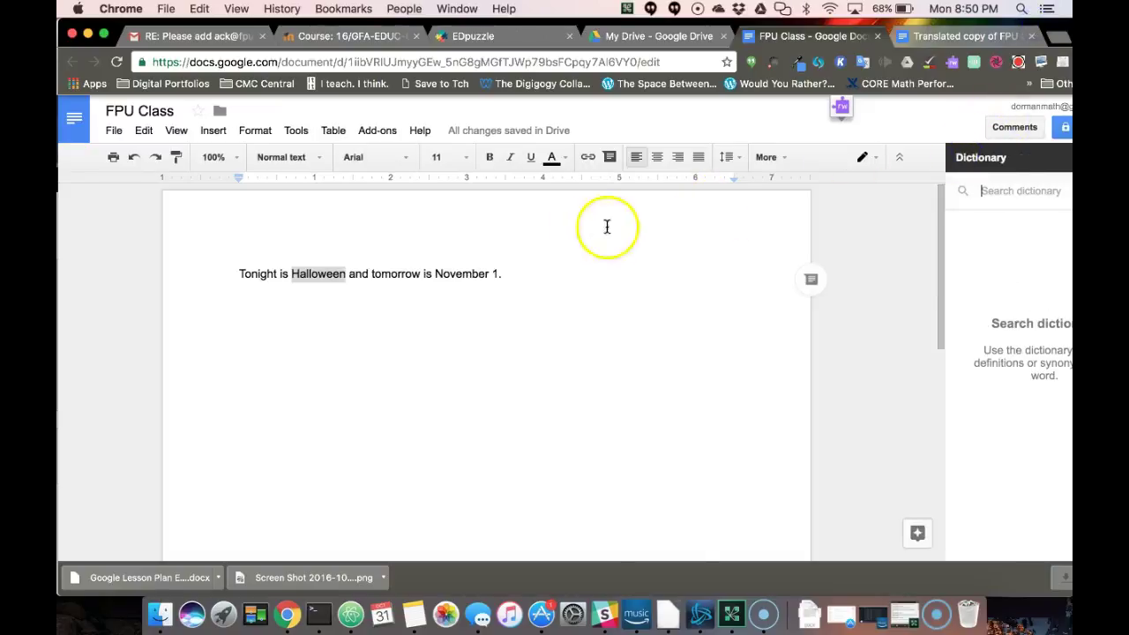
{"action": "left_click_drag", "start_coordinate": [941, 21], "coordinate": [871, 24]}
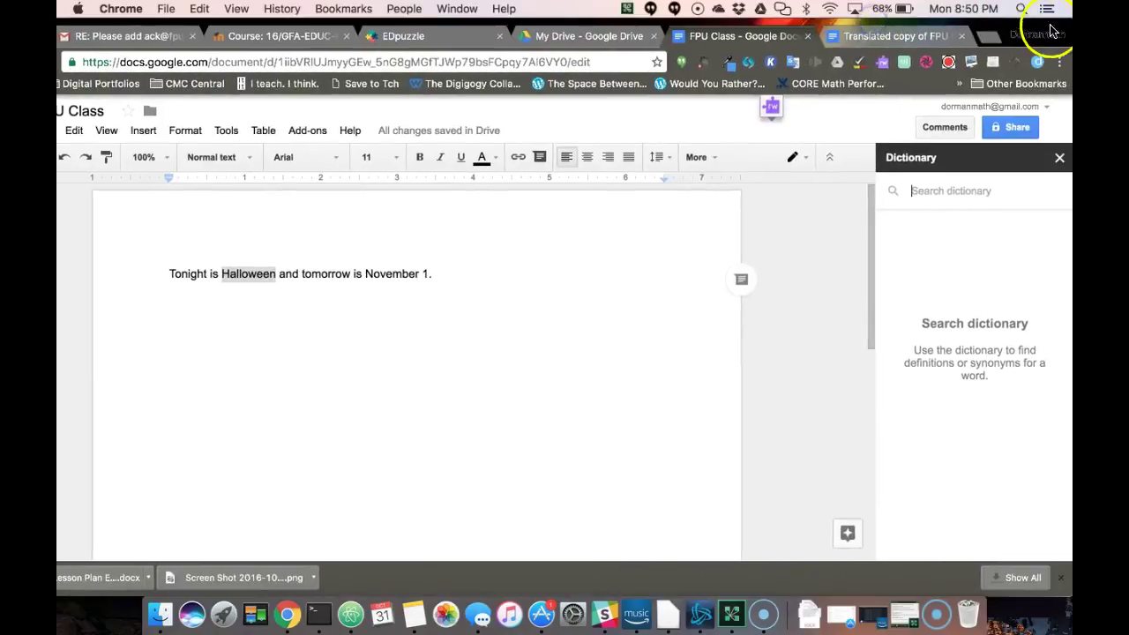
{"action": "left_click_drag", "start_coordinate": [1070, 26], "coordinate": [1005, 23]}
{"action": "left_click", "coordinate": [1038, 162]}
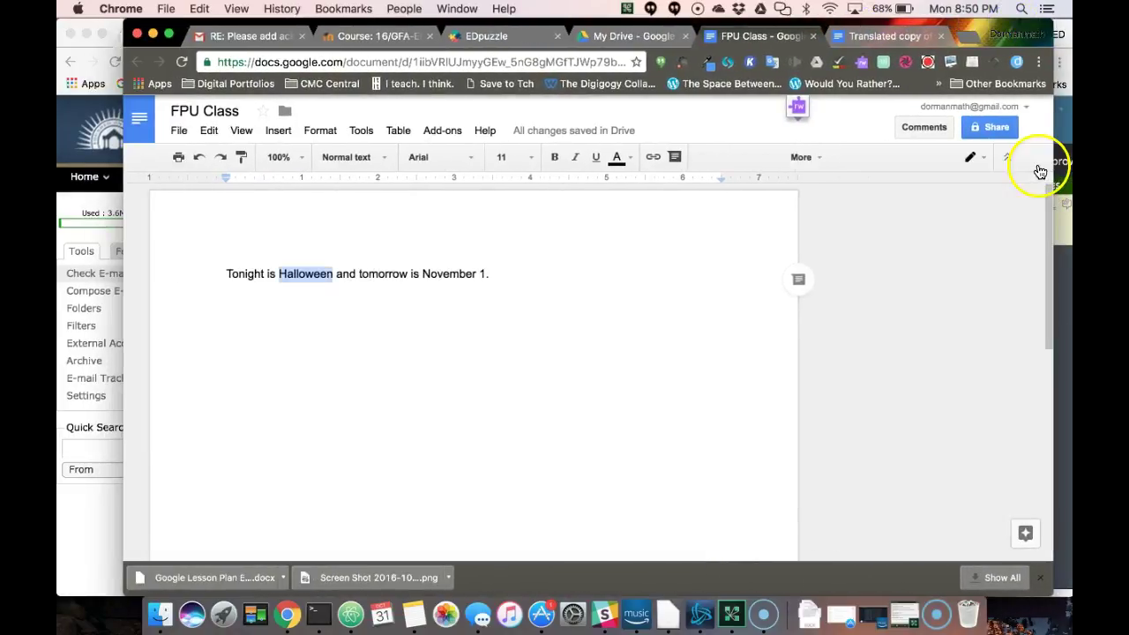
Step: Explore the word "Halloween" and insert the orange "Happy Halloween" picture with the black cat from the image results into the document
{"action": "left_click", "coordinate": [359, 131]}
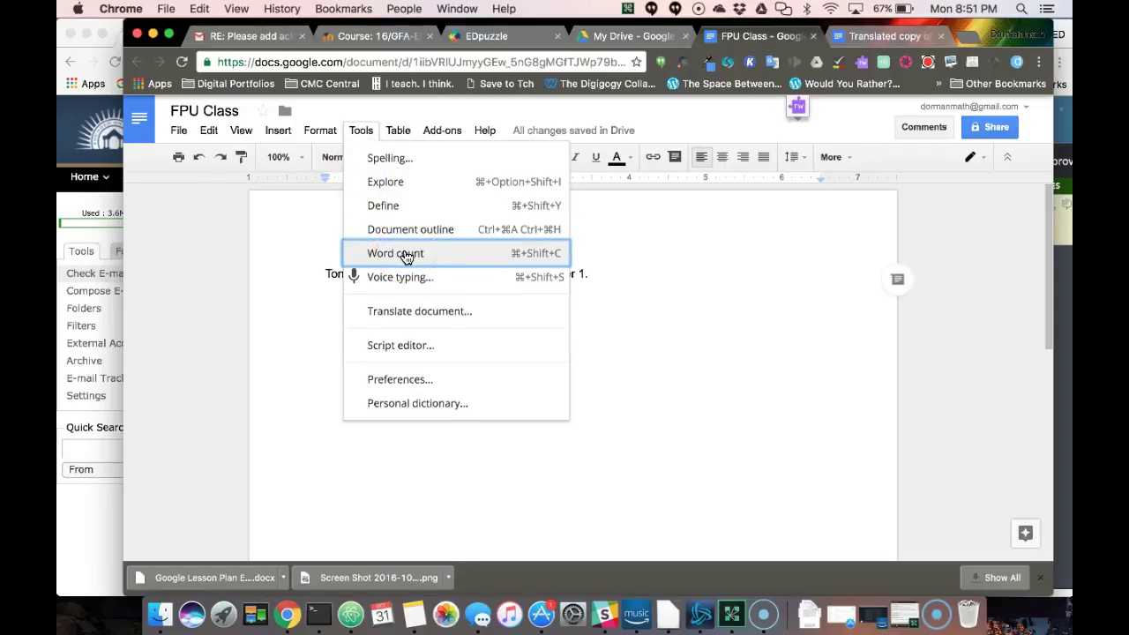
{"action": "left_click", "coordinate": [738, 262]}
{"action": "double_click", "coordinate": [398, 272]}
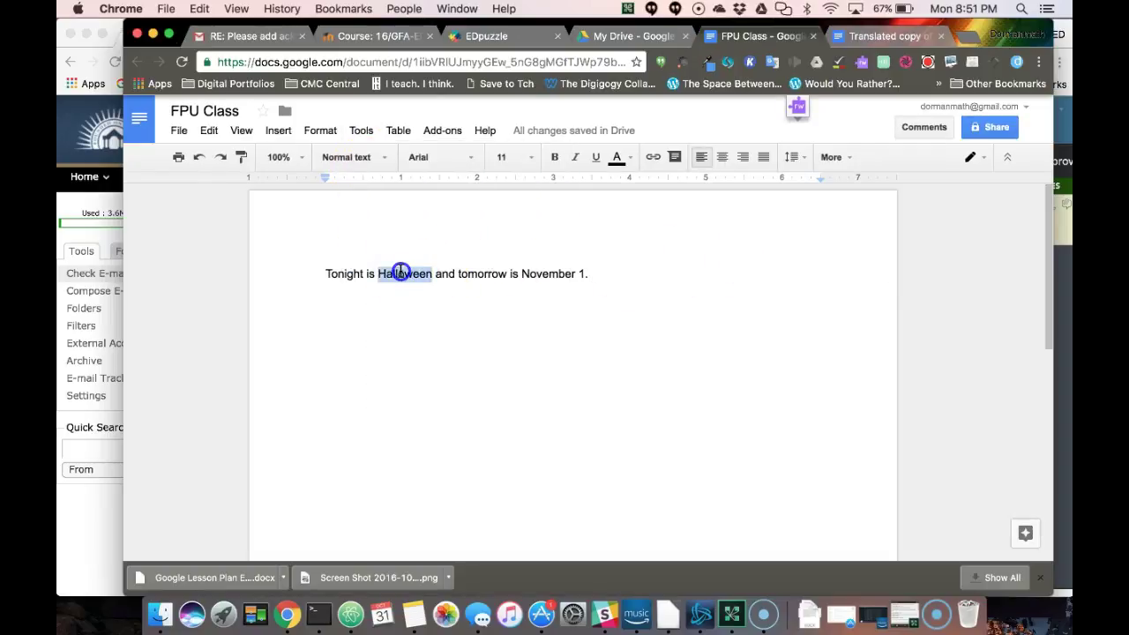
{"action": "right_click", "coordinate": [401, 272]}
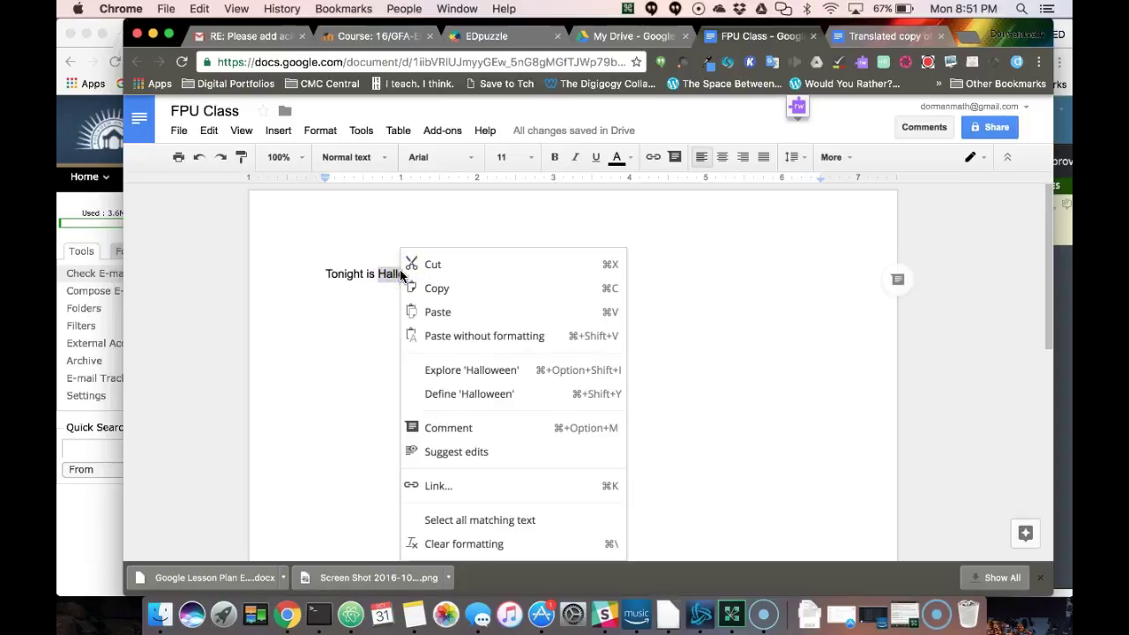
{"action": "left_click", "coordinate": [463, 371]}
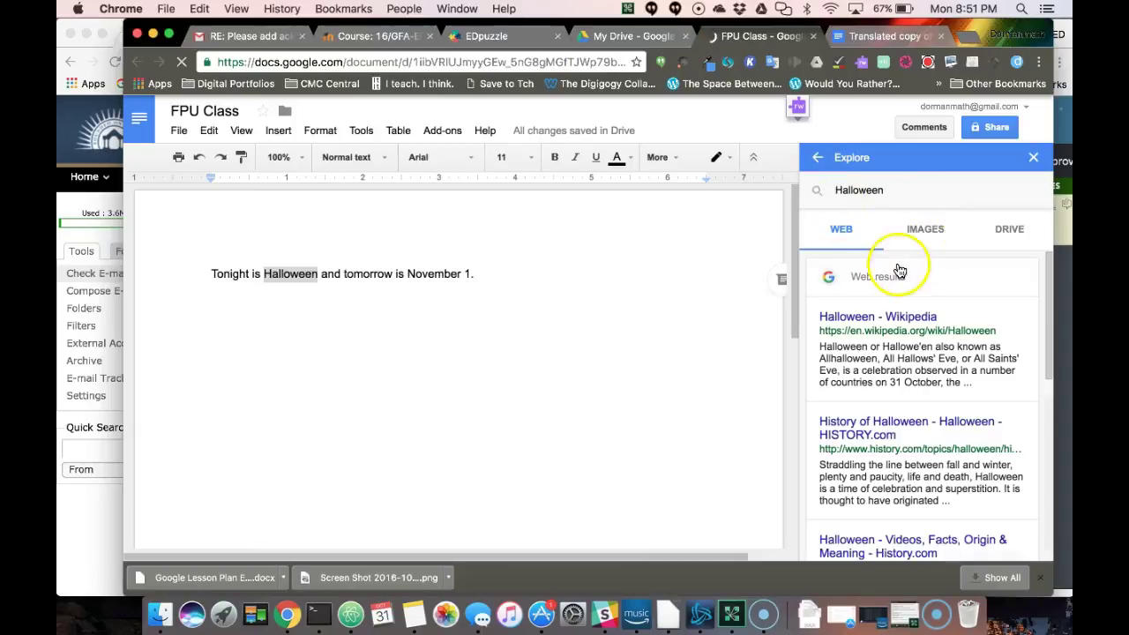
{"action": "left_click", "coordinate": [920, 234]}
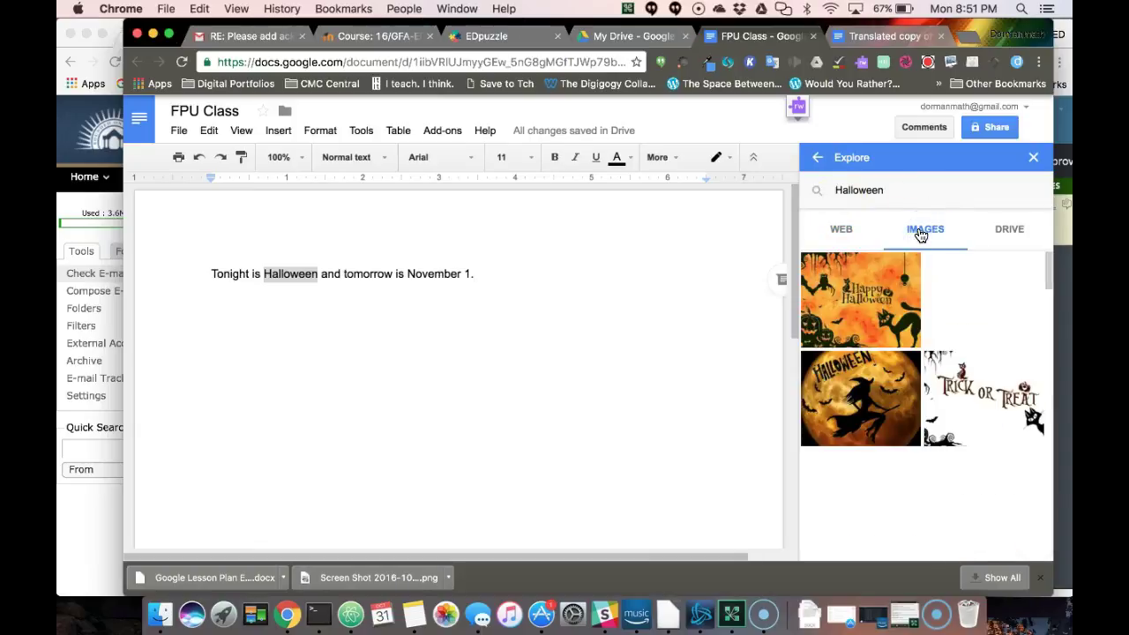
{"action": "left_click_drag", "start_coordinate": [883, 288], "coordinate": [558, 279]}
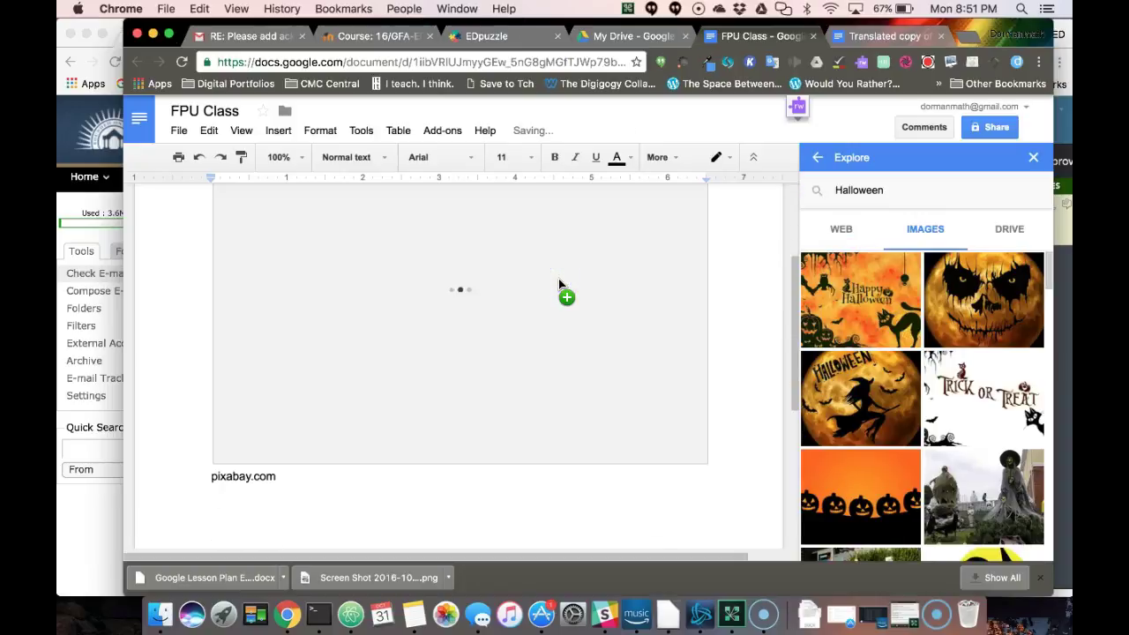
Step: Shrink the inserted "Happy Halloween" picture proportionally to about 2.2 inches wide and close the Explore results
{"action": "left_click", "coordinate": [555, 302]}
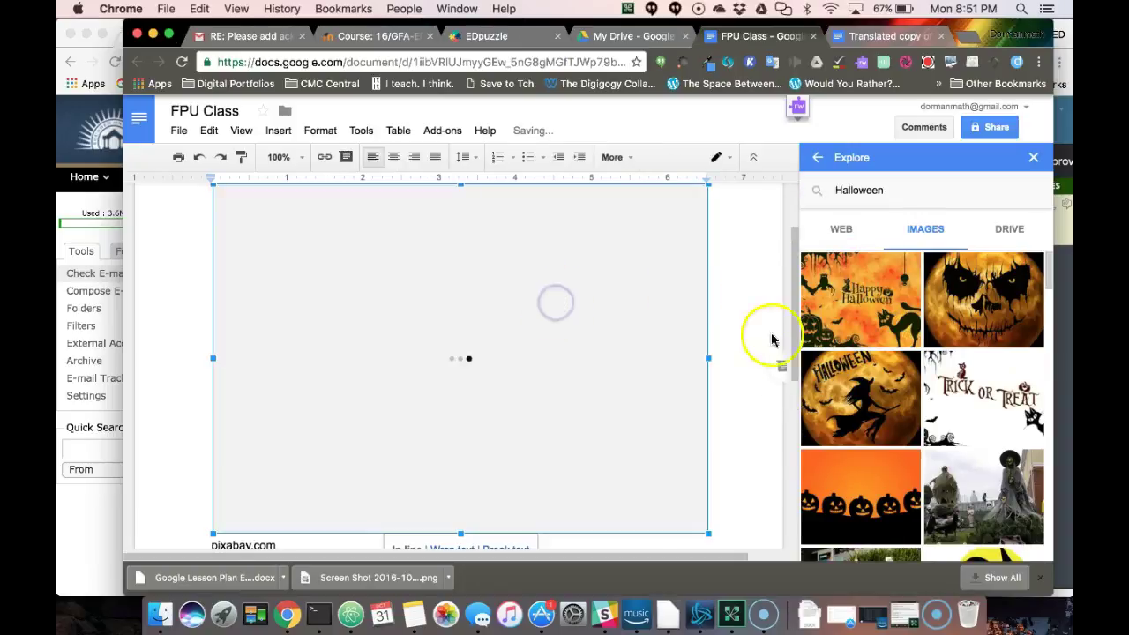
{"action": "left_click_drag", "start_coordinate": [707, 534], "coordinate": [366, 304]}
{"action": "scroll", "coordinate": [499, 296], "scroll_direction": "up", "scroll_amount": 2}
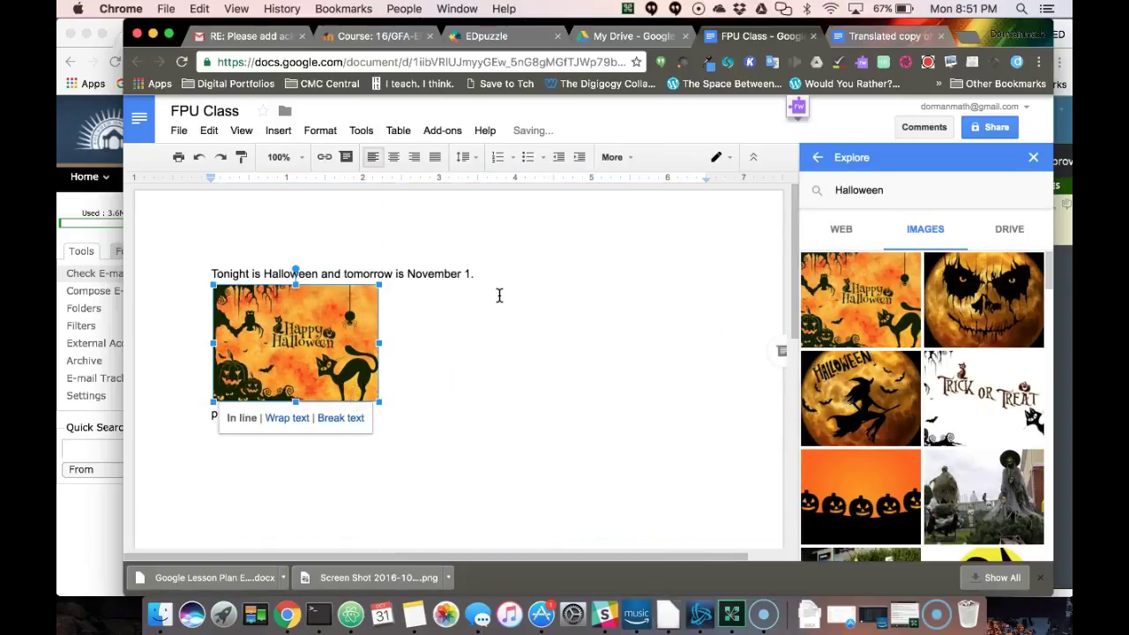
{"action": "left_click", "coordinate": [499, 295]}
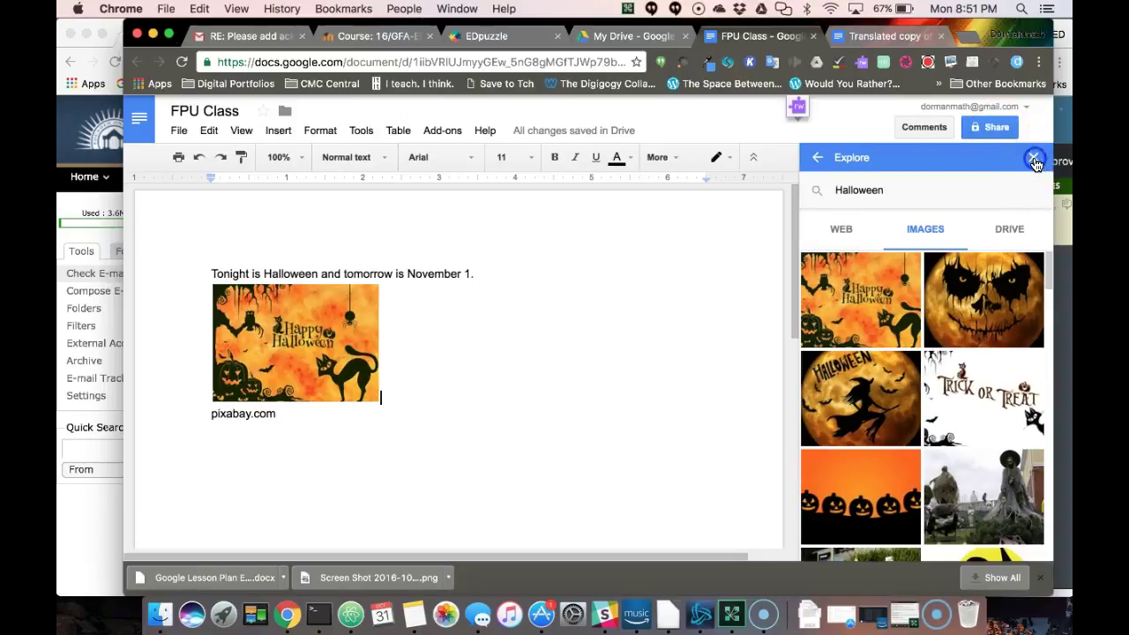
{"action": "left_click", "coordinate": [1035, 161]}
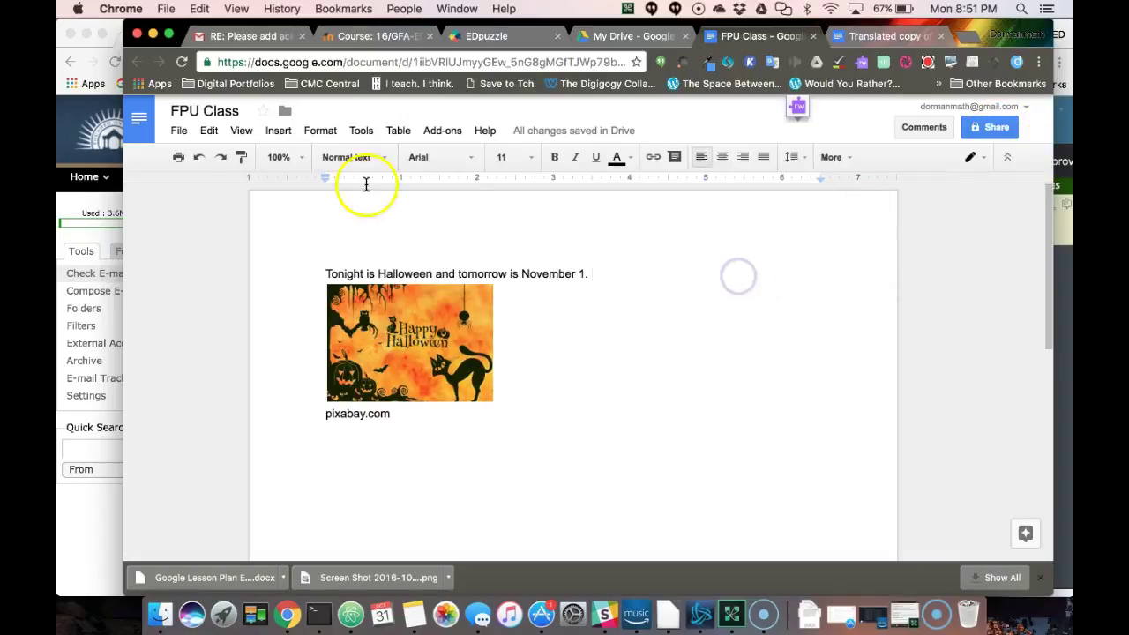
Step: Dictate a passage after the Halloween sentence with English (US) voice typing, beginning "You can talk to your computer like you would your phone", and stop recording
{"action": "left_click", "coordinate": [361, 130]}
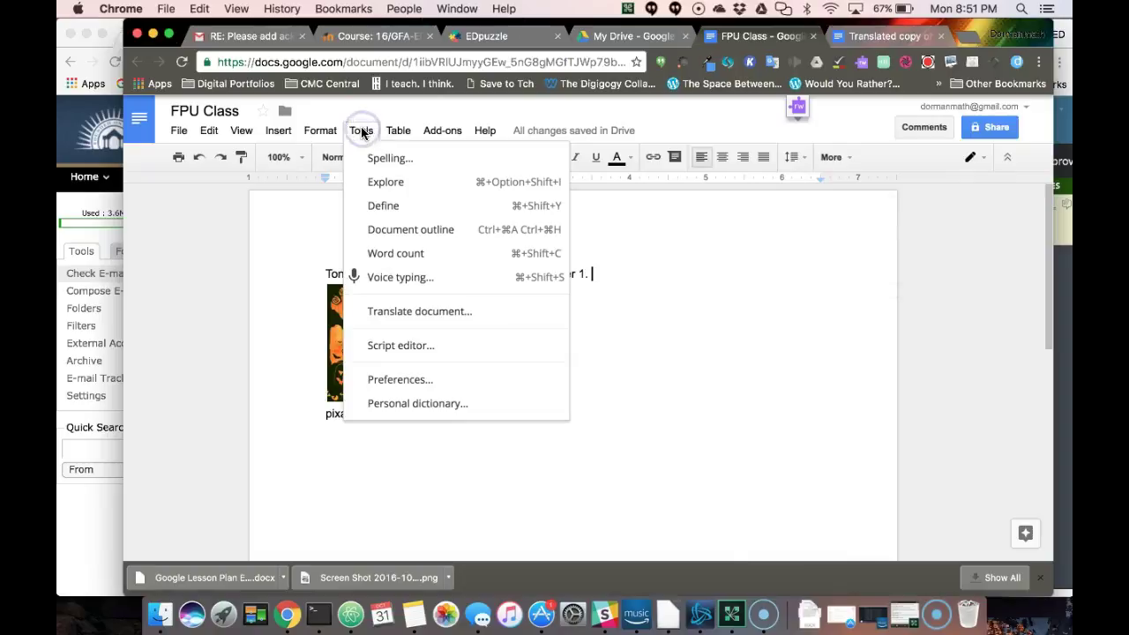
{"action": "left_click", "coordinate": [386, 286]}
{"action": "left_click", "coordinate": [198, 305]}
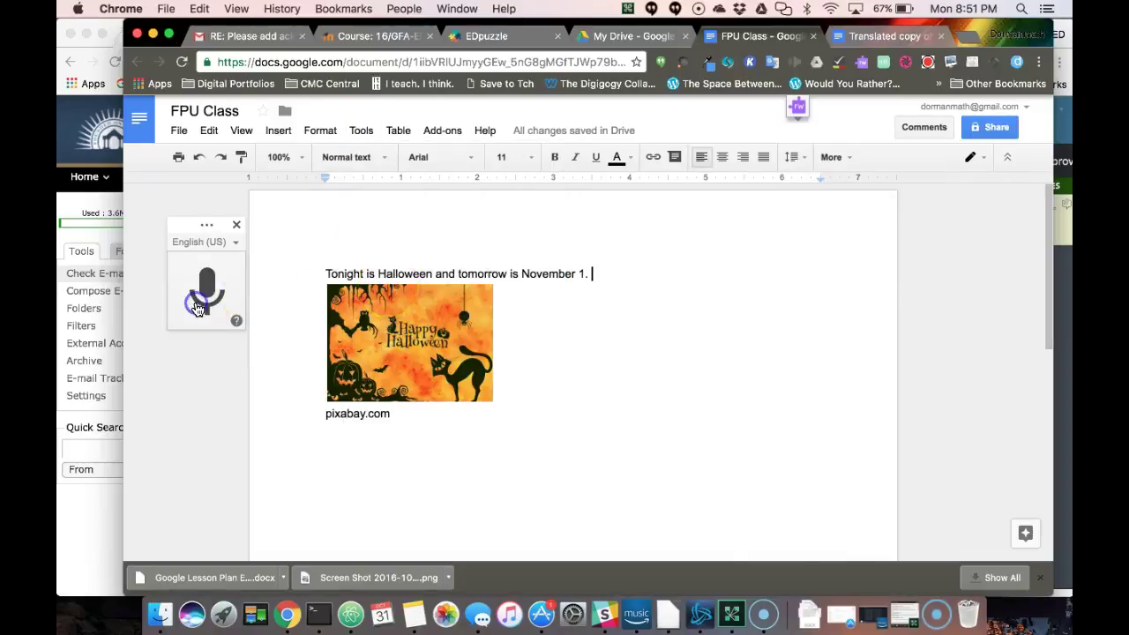
{"action": "left_click", "coordinate": [386, 145]}
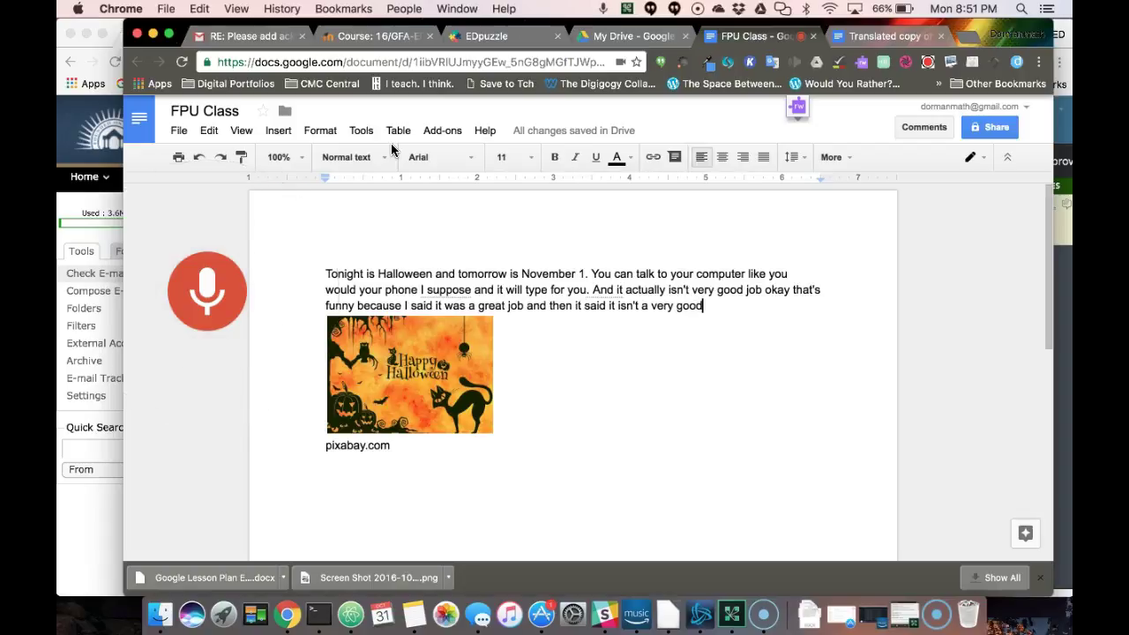
{"action": "left_click", "coordinate": [221, 291]}
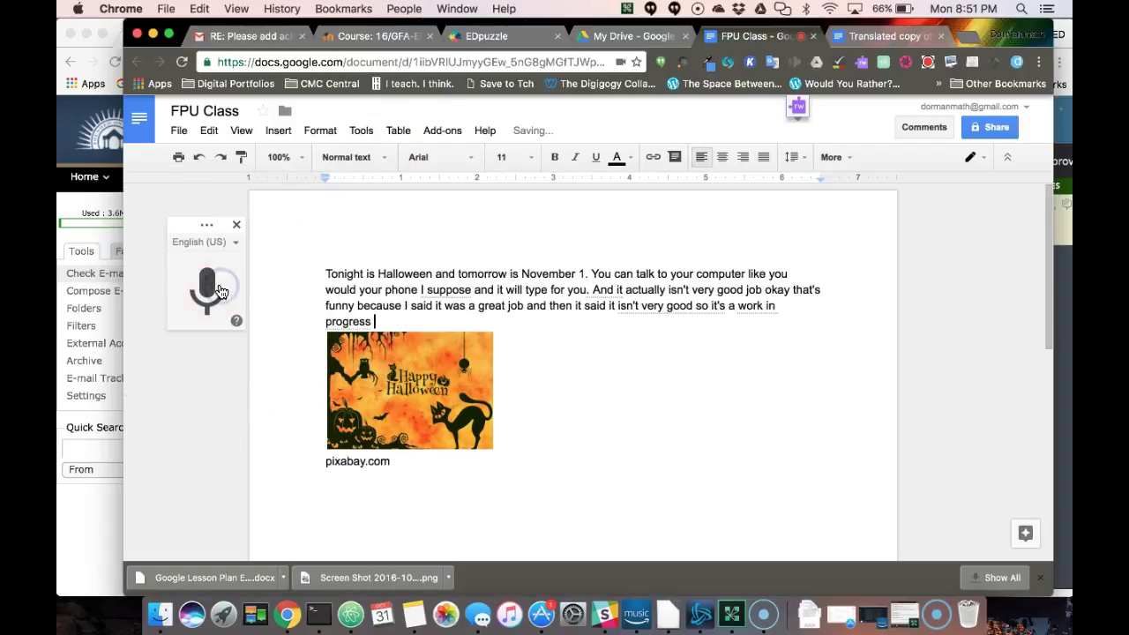
Step: Add two line breaks after the dictated word "progress", above the Happy Halloween picture
{"action": "left_click", "coordinate": [402, 317]}
{"action": "left_click", "coordinate": [401, 318]}
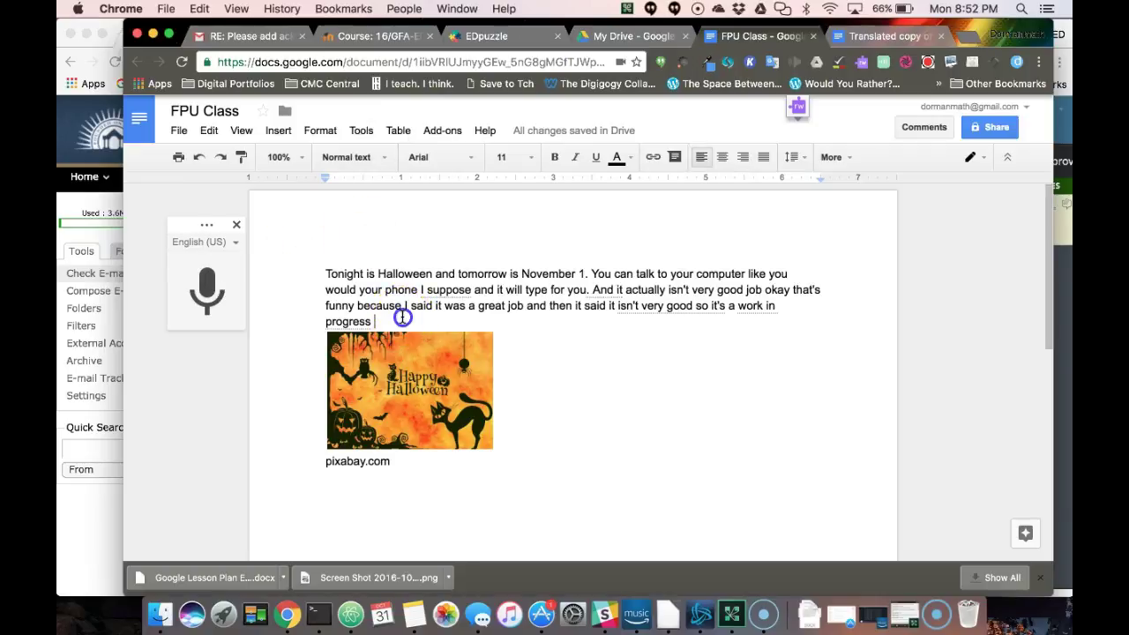
{"action": "key", "text": "Return"}
{"action": "key", "text": "Return"}
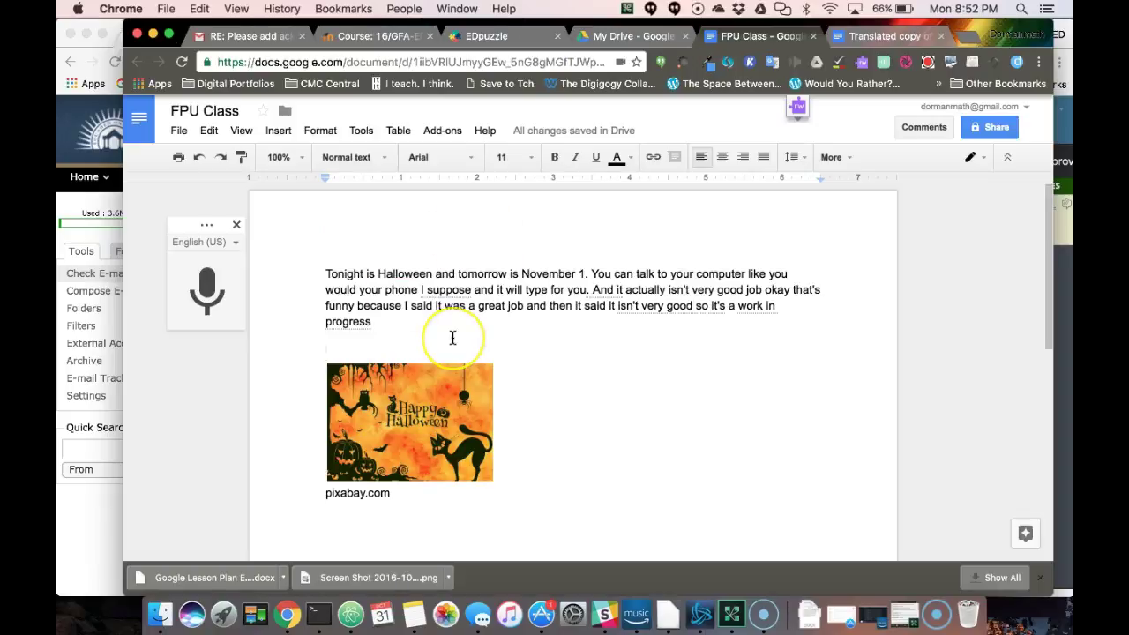
Step: Review the revision history, viewing the 8:45 PM version and, with more detailed revisions shown, the 8:52 PM version, and return to the document
{"action": "left_click", "coordinate": [176, 133]}
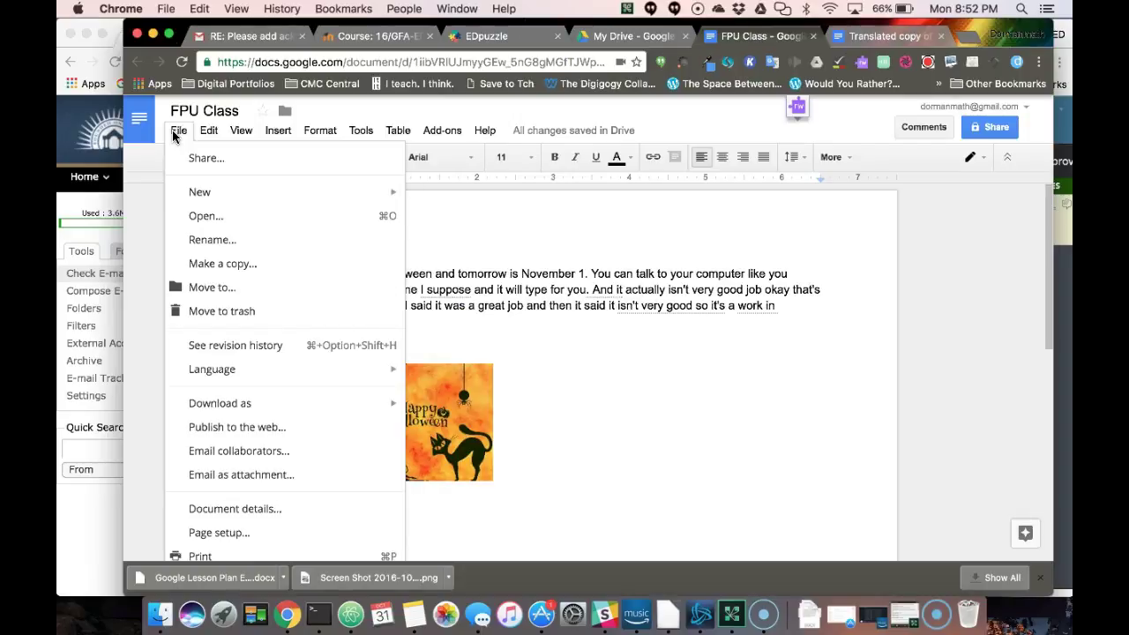
{"action": "left_click", "coordinate": [236, 347]}
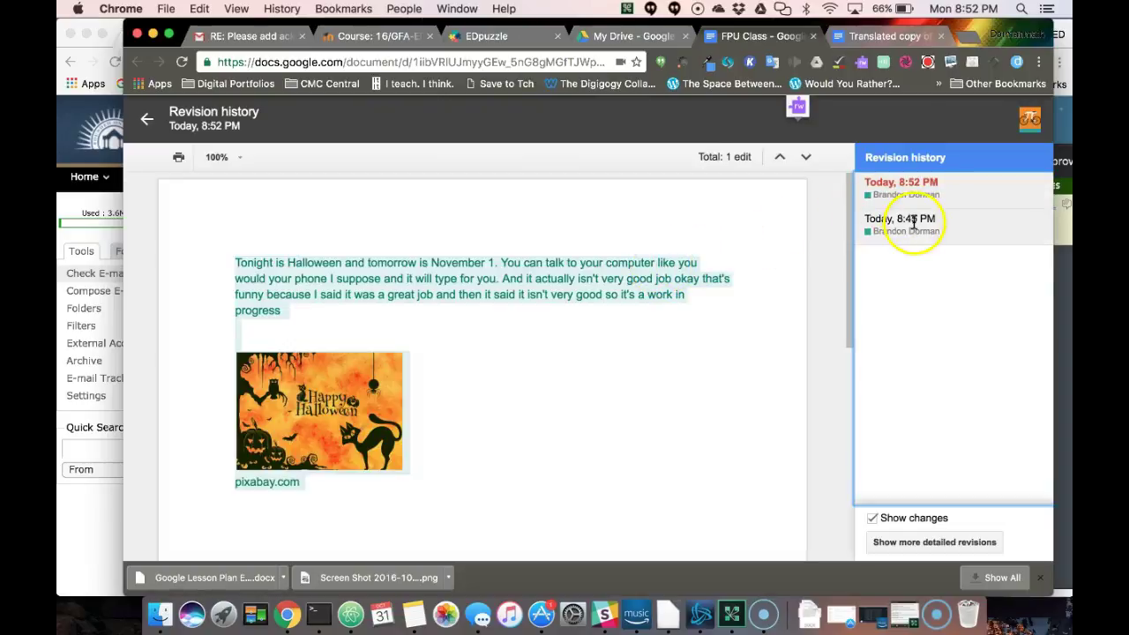
{"action": "left_click", "coordinate": [914, 223]}
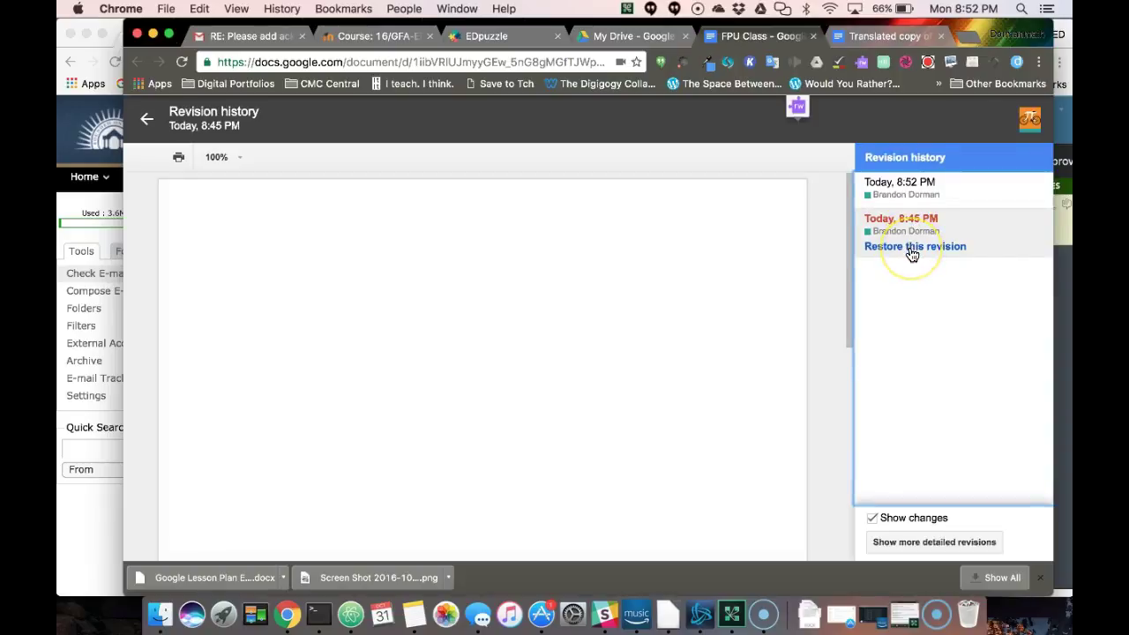
{"action": "left_click", "coordinate": [904, 542]}
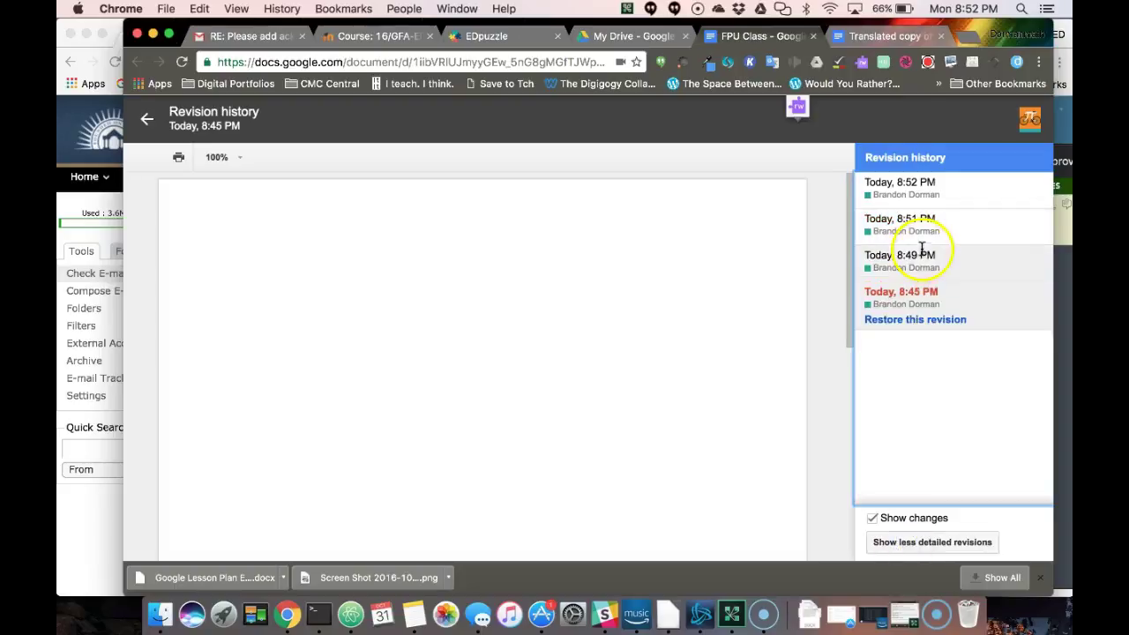
{"action": "left_click", "coordinate": [964, 191]}
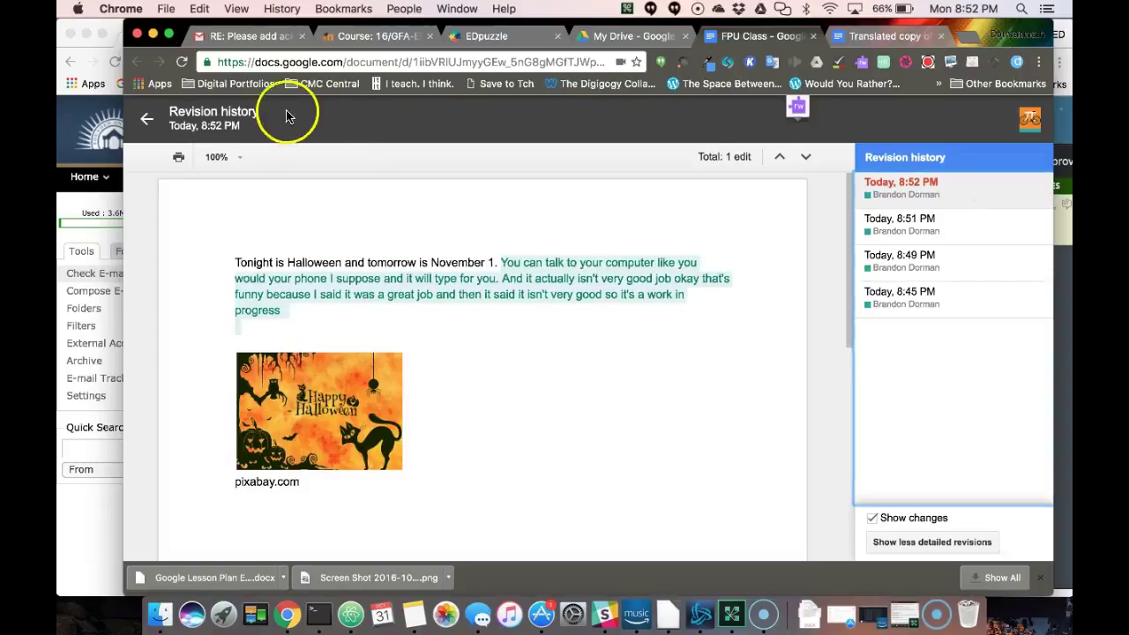
{"action": "left_click", "coordinate": [144, 127]}
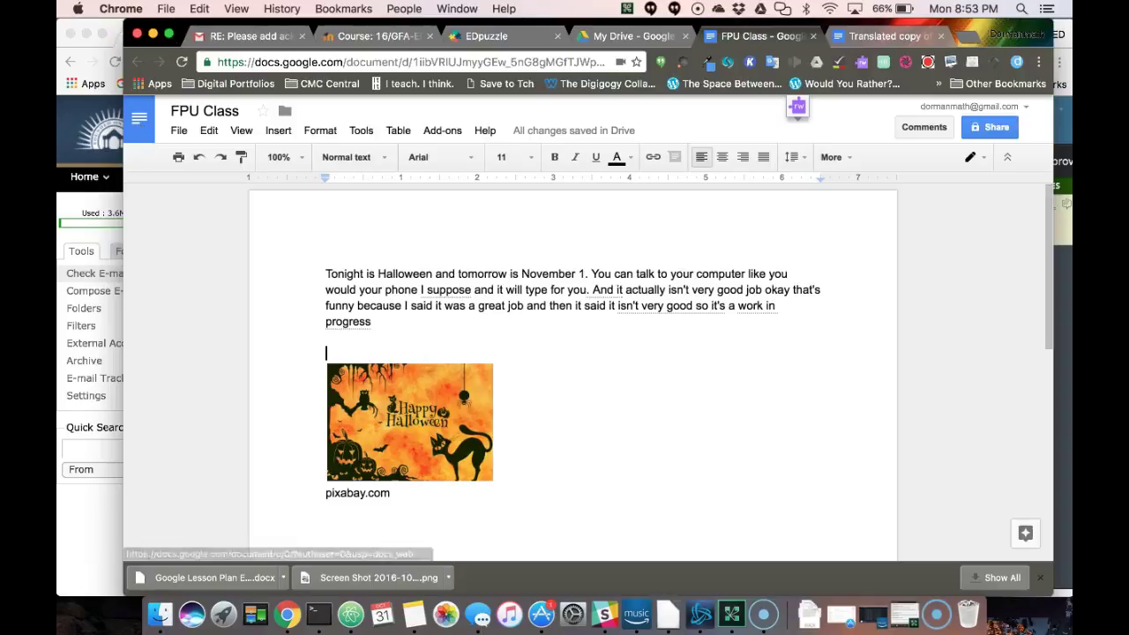
Step: Switch the document to Suggesting mode, suggest replacing "work in" with "really", and accept that suggestion
{"action": "left_click", "coordinate": [974, 158]}
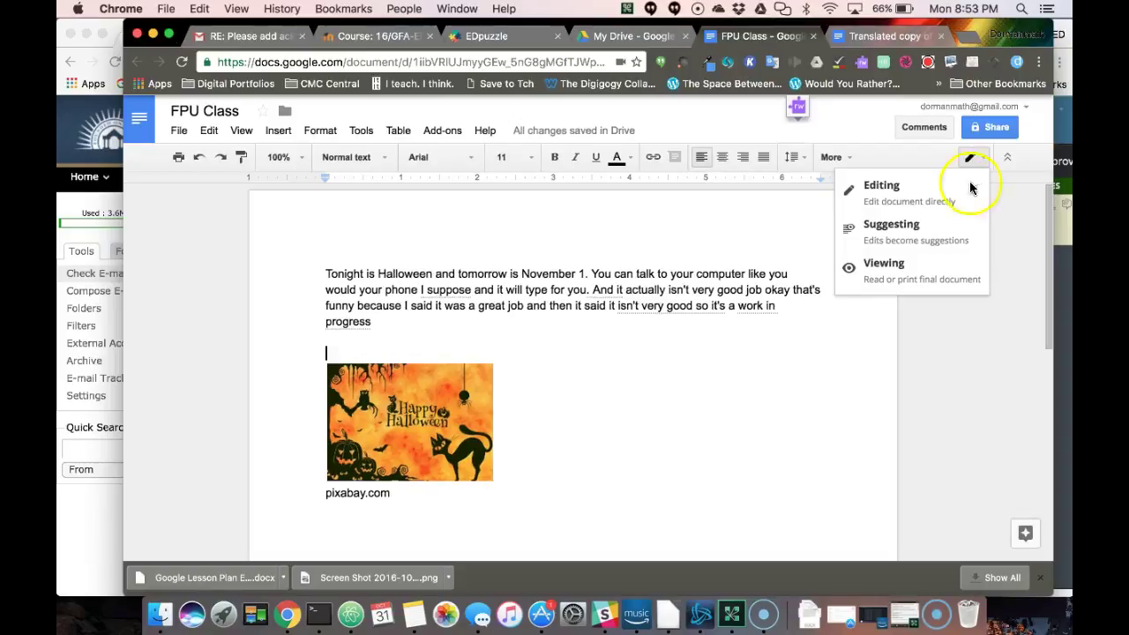
{"action": "left_click", "coordinate": [914, 236]}
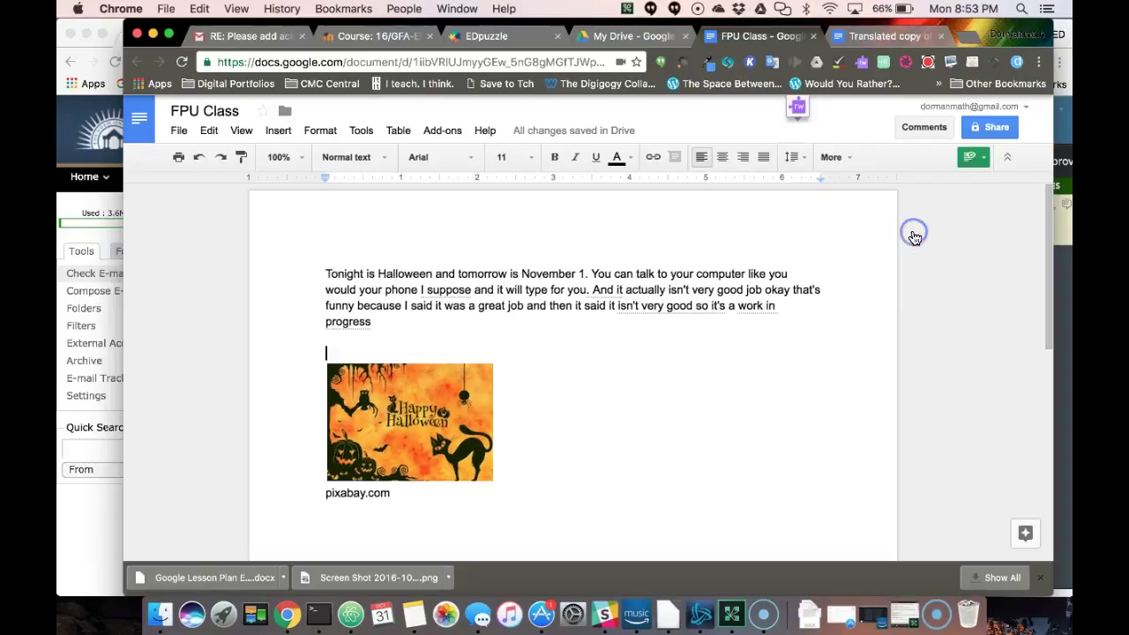
{"action": "left_click_drag", "start_coordinate": [776, 306], "coordinate": [740, 307]}
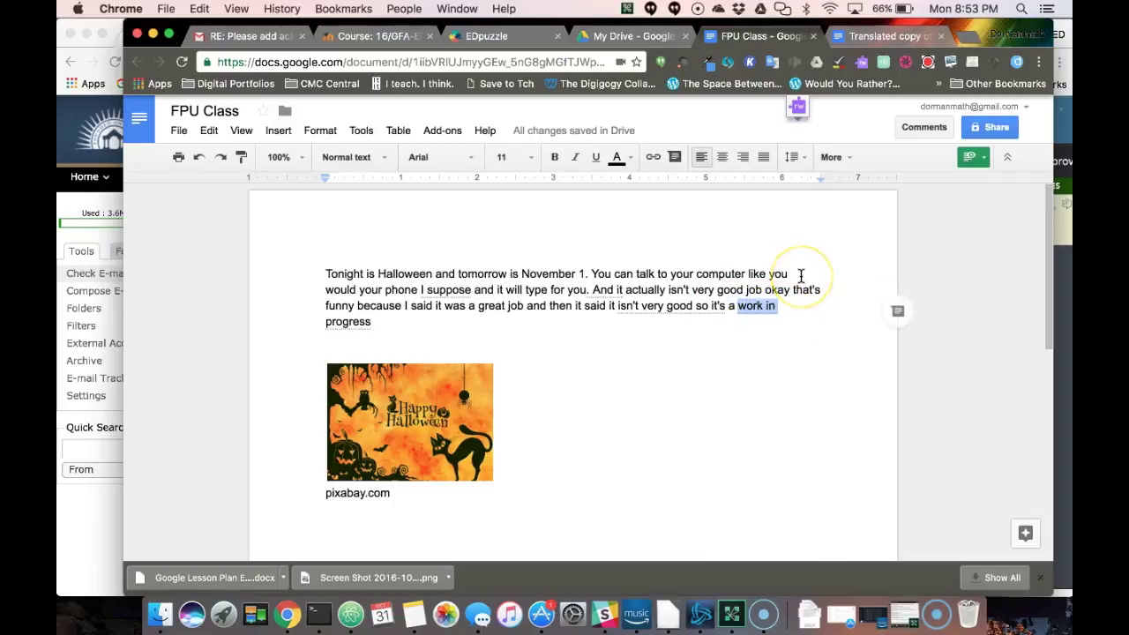
{"action": "type", "text": "really"}
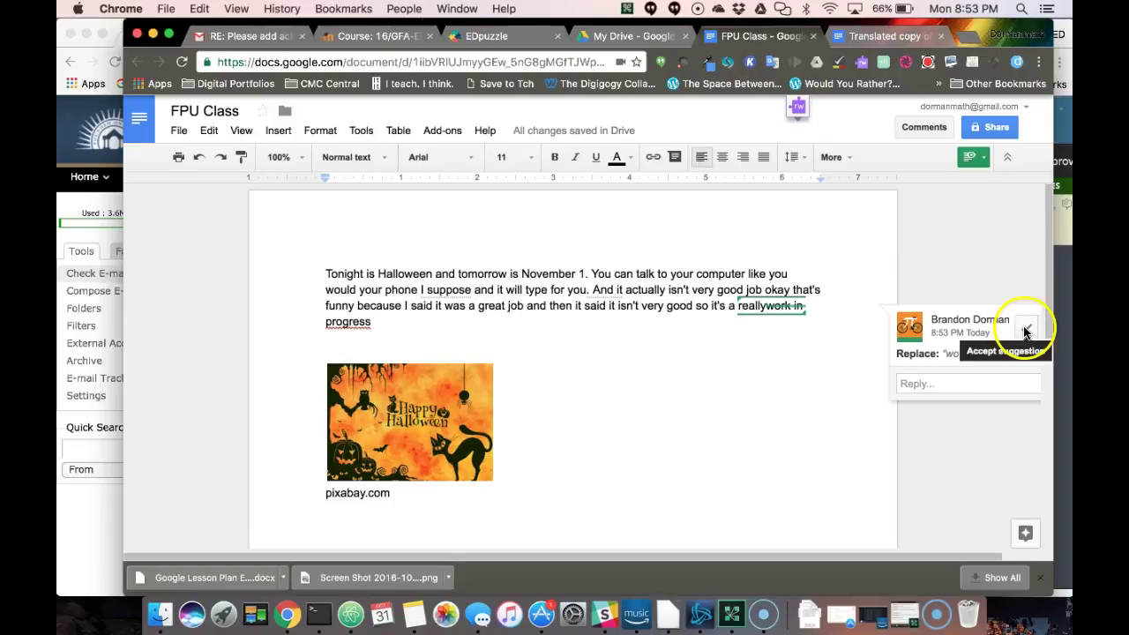
{"action": "left_click", "coordinate": [1025, 331]}
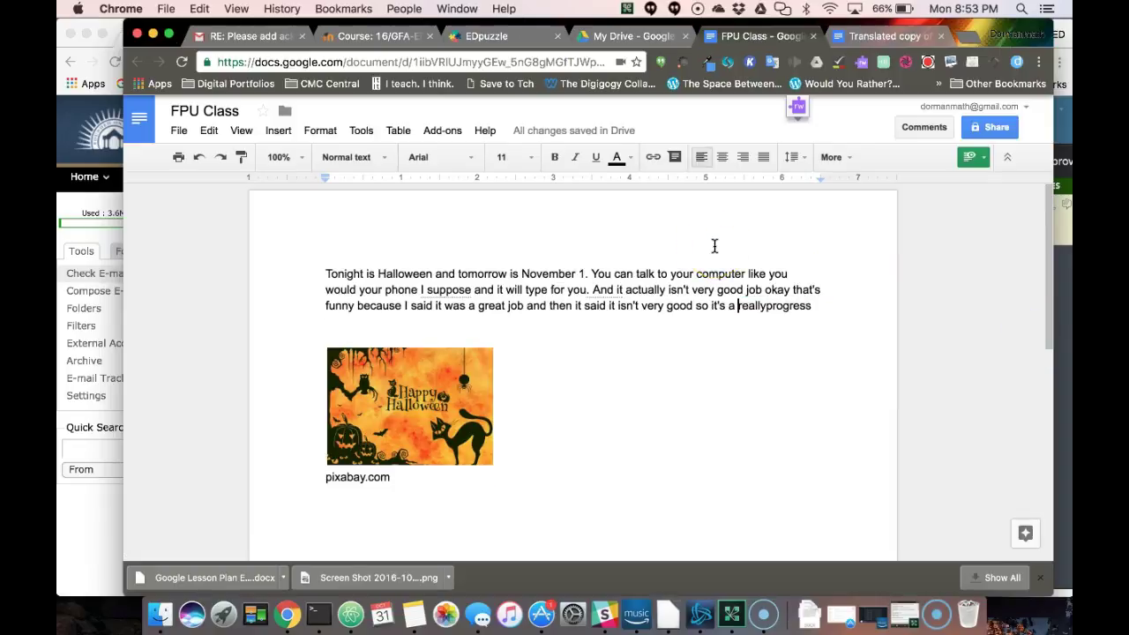
Step: Search Google for "halloween" images to insert on the blank line above the Happy Halloween picture
{"action": "left_click", "coordinate": [791, 323]}
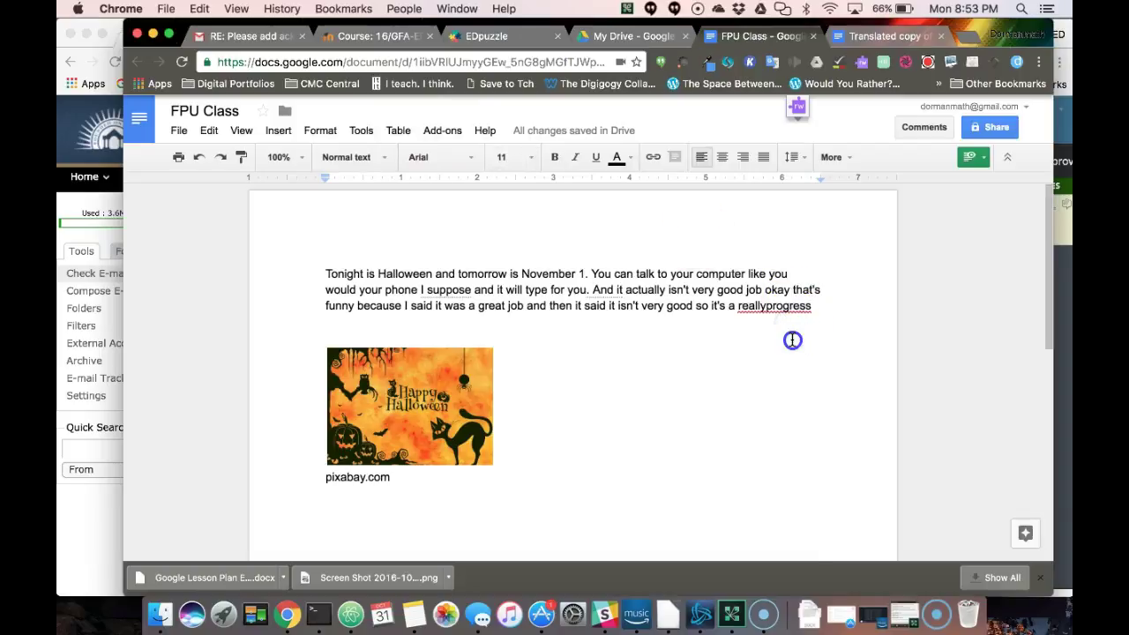
{"action": "left_click", "coordinate": [278, 131]}
{"action": "left_click", "coordinate": [302, 157]}
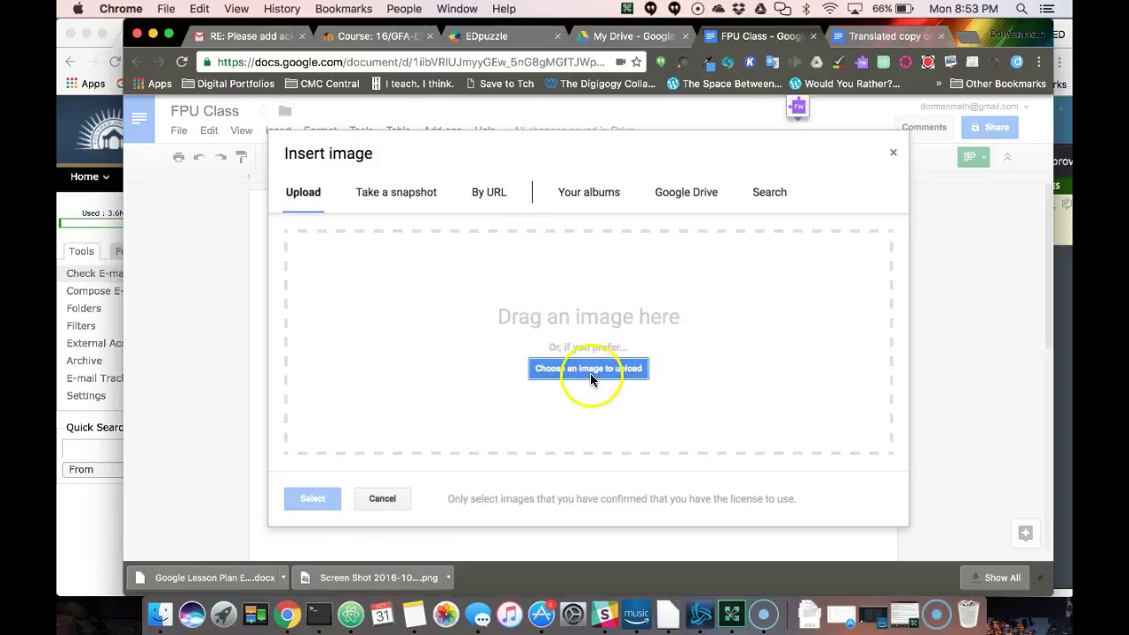
{"action": "left_click", "coordinate": [769, 194]}
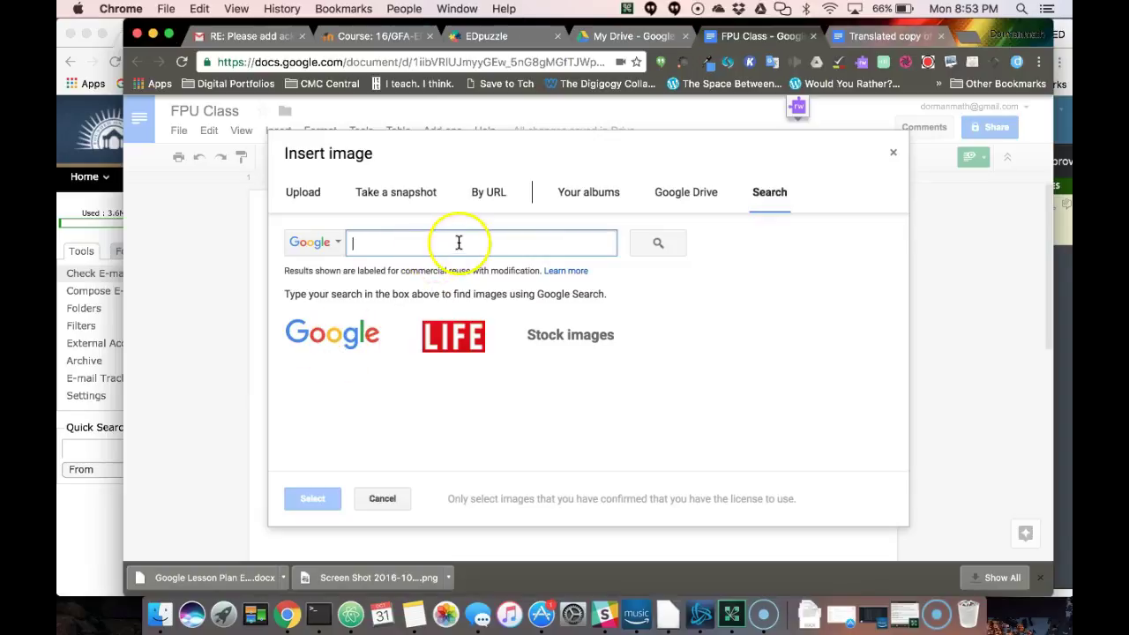
{"action": "type", "text": "hallowee"}
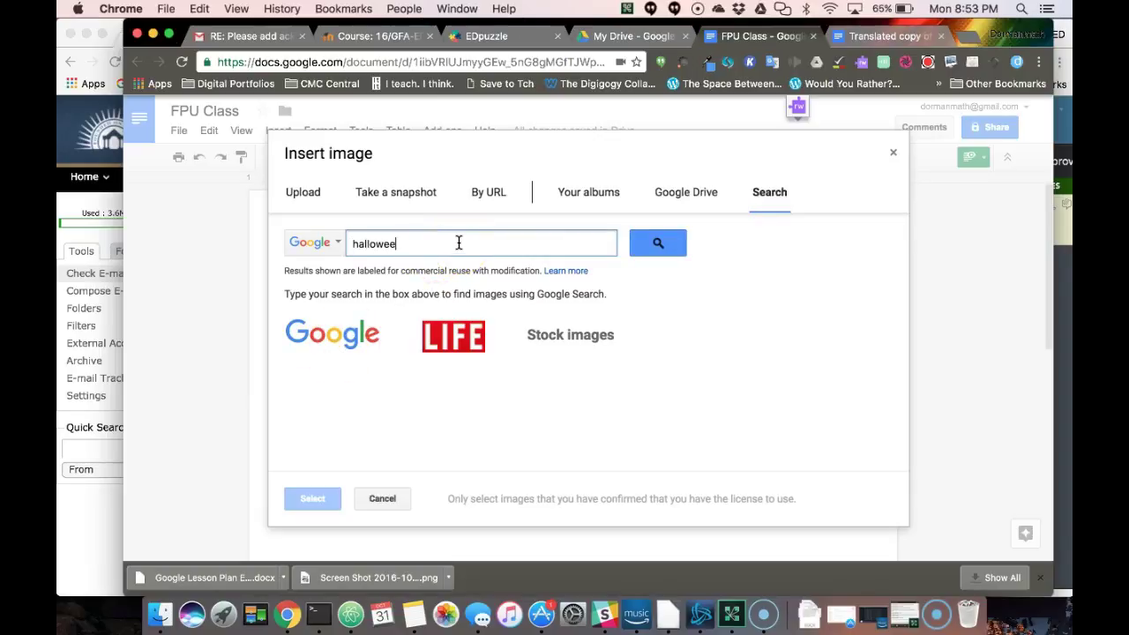
{"action": "type", "text": "n"}
{"action": "key", "text": "Return"}
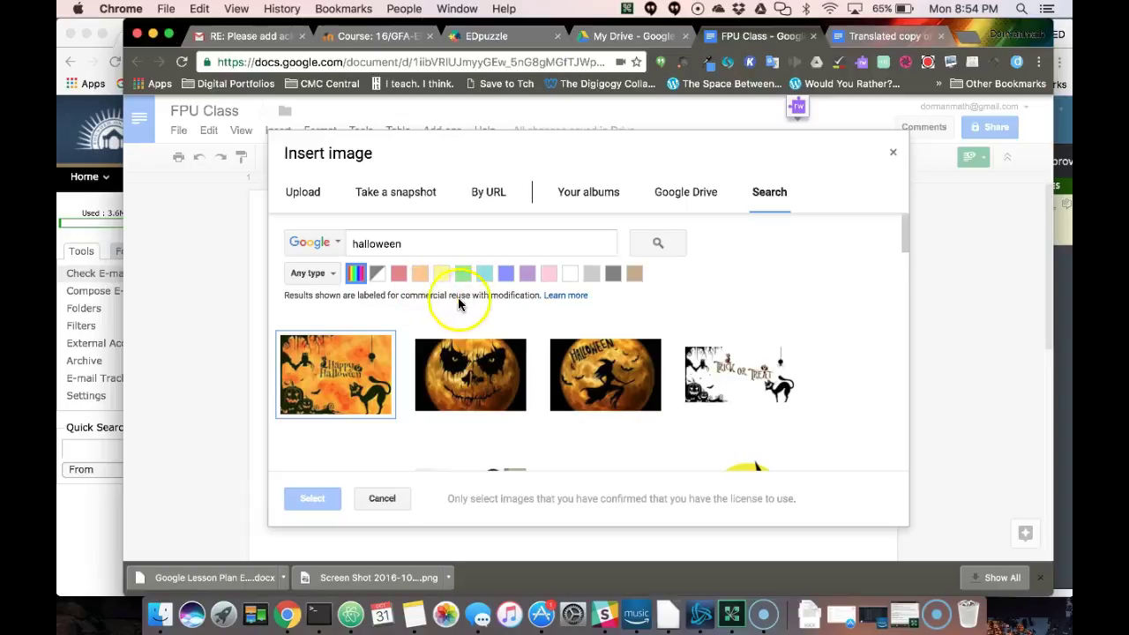
Step: Insert the photo of pumpkins around a wagon wheel and shrink it proportionally to about 2.8 inches wide
{"action": "scroll", "coordinate": [517, 378], "scroll_direction": "down", "scroll_amount": 5}
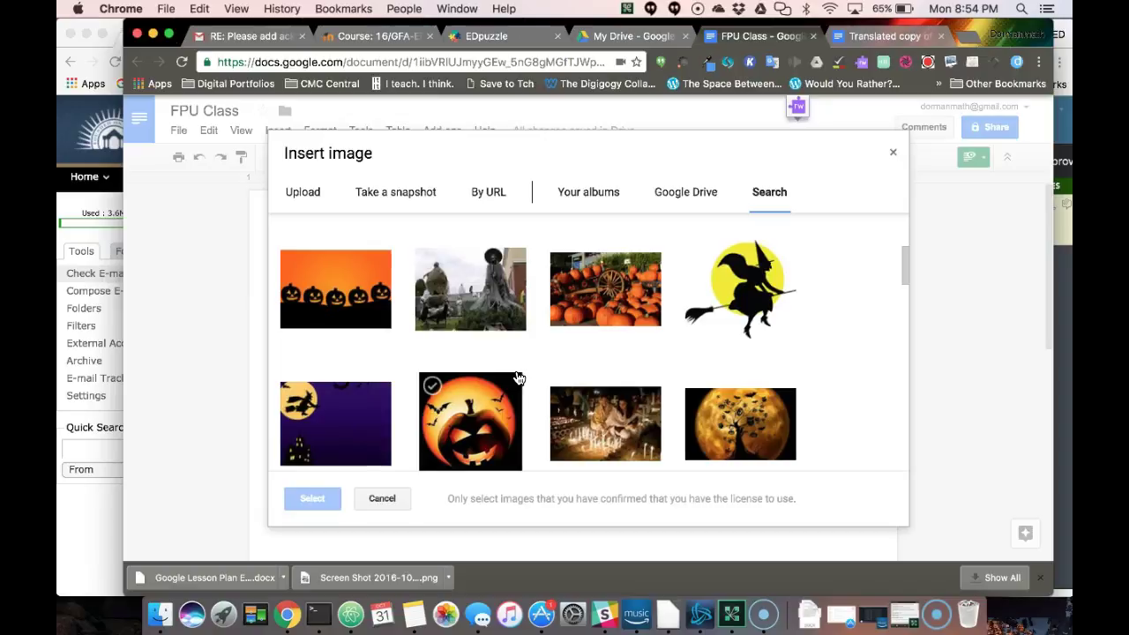
{"action": "left_click", "coordinate": [601, 294]}
{"action": "left_click", "coordinate": [314, 497]}
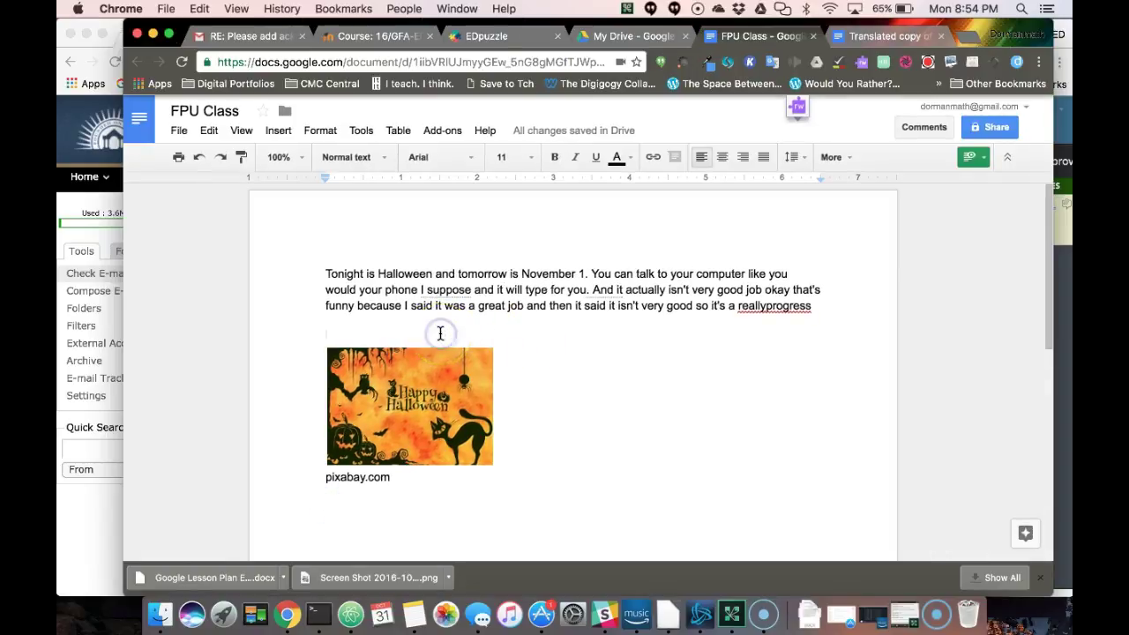
{"action": "left_click", "coordinate": [406, 290]}
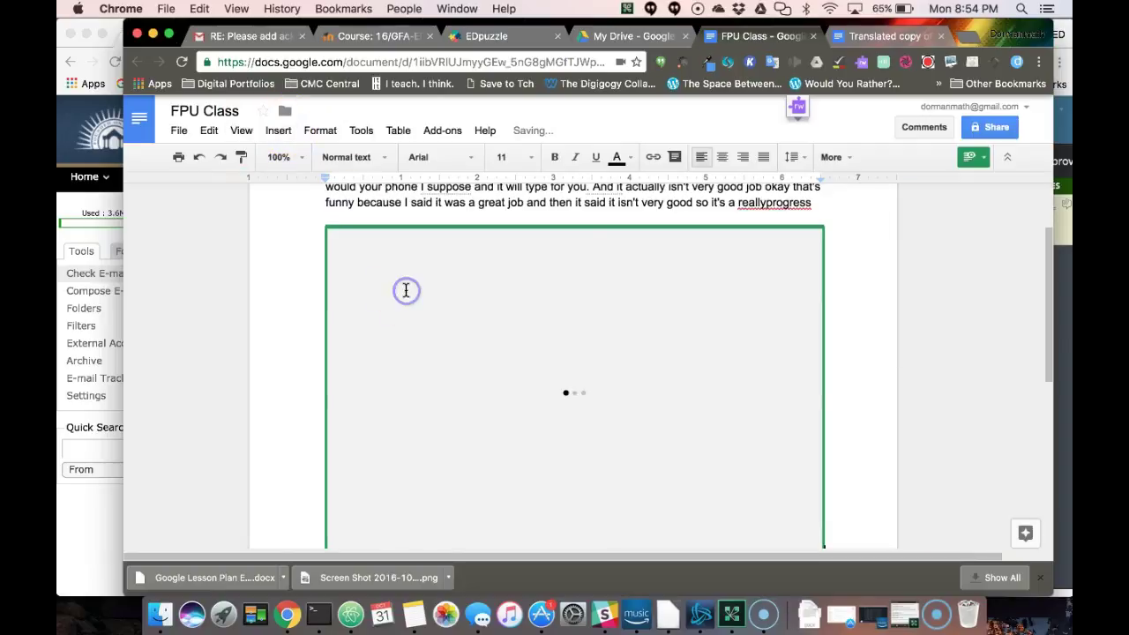
{"action": "left_click_drag", "start_coordinate": [821, 228], "coordinate": [538, 412]}
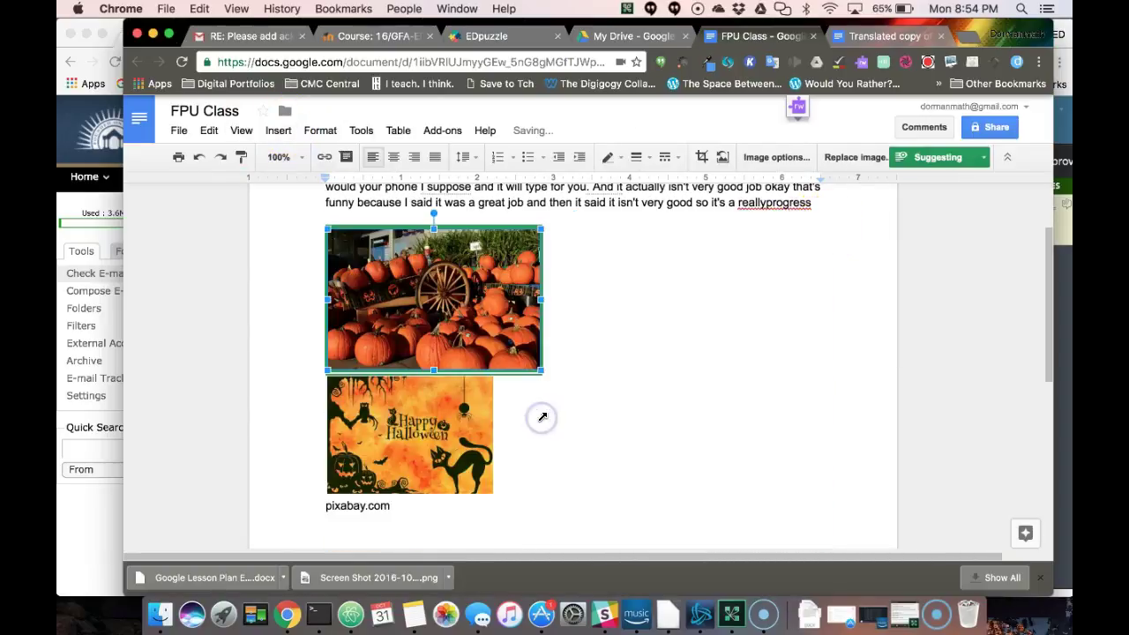
Step: Insert a column chart after the pumpkin photo, open its source data in Google Sheets, and return to the FPU Class document
{"action": "left_click", "coordinate": [271, 132]}
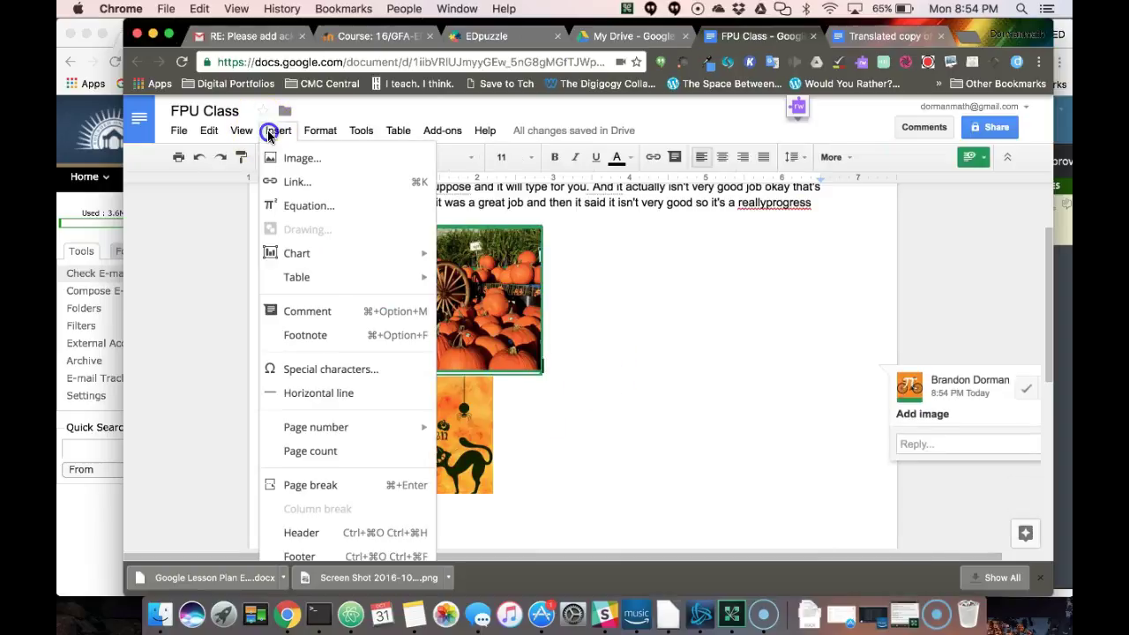
{"action": "mouse_move", "coordinate": [307, 263]}
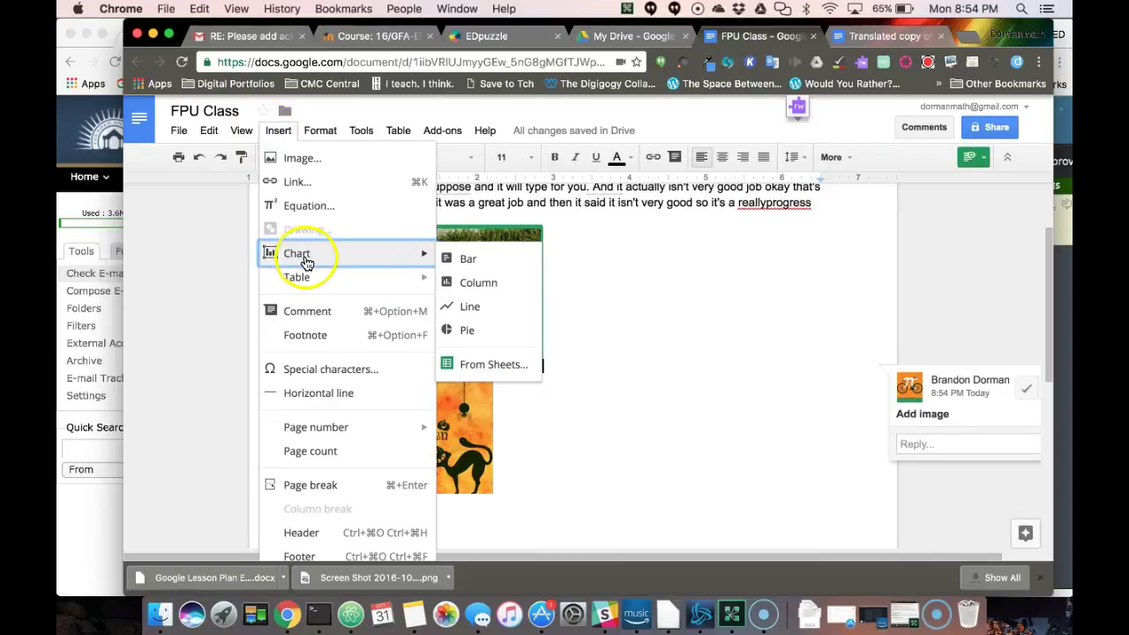
{"action": "left_click", "coordinate": [479, 283]}
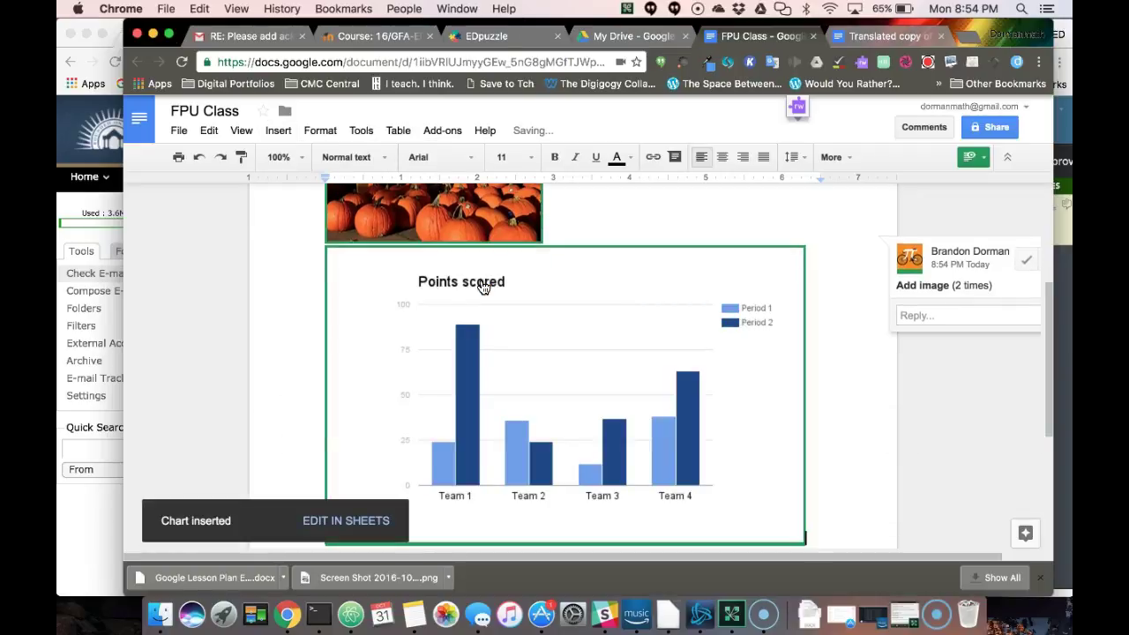
{"action": "left_click", "coordinate": [331, 522]}
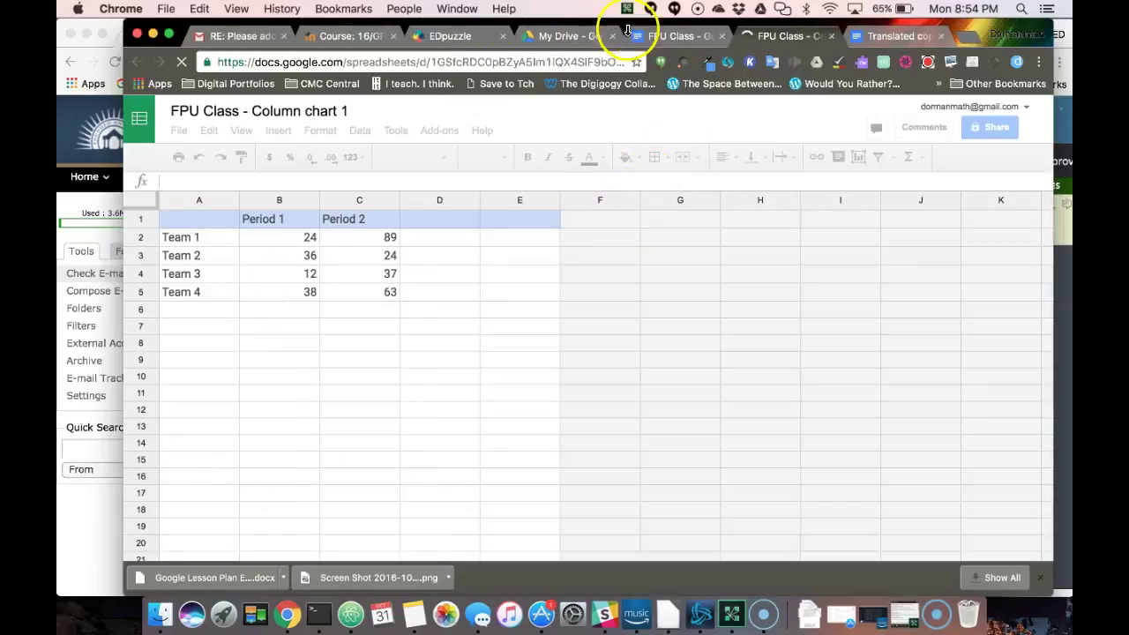
{"action": "left_click", "coordinate": [661, 36]}
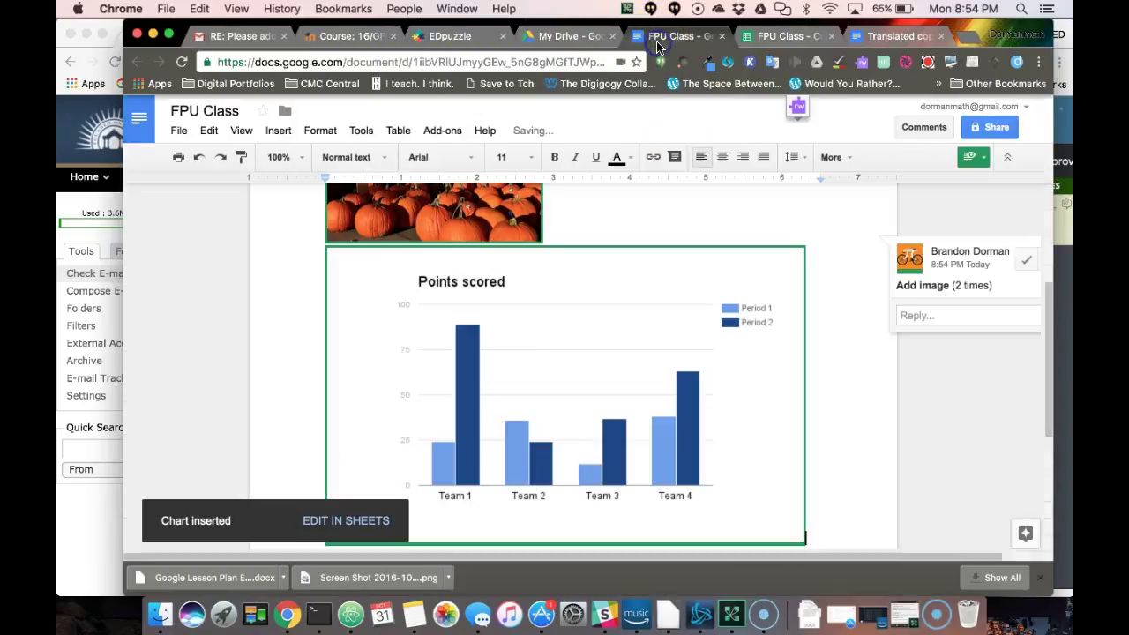
Step: Add two blank paragraphs between the dictated text and the pumpkin photo
{"action": "left_click", "coordinate": [277, 131]}
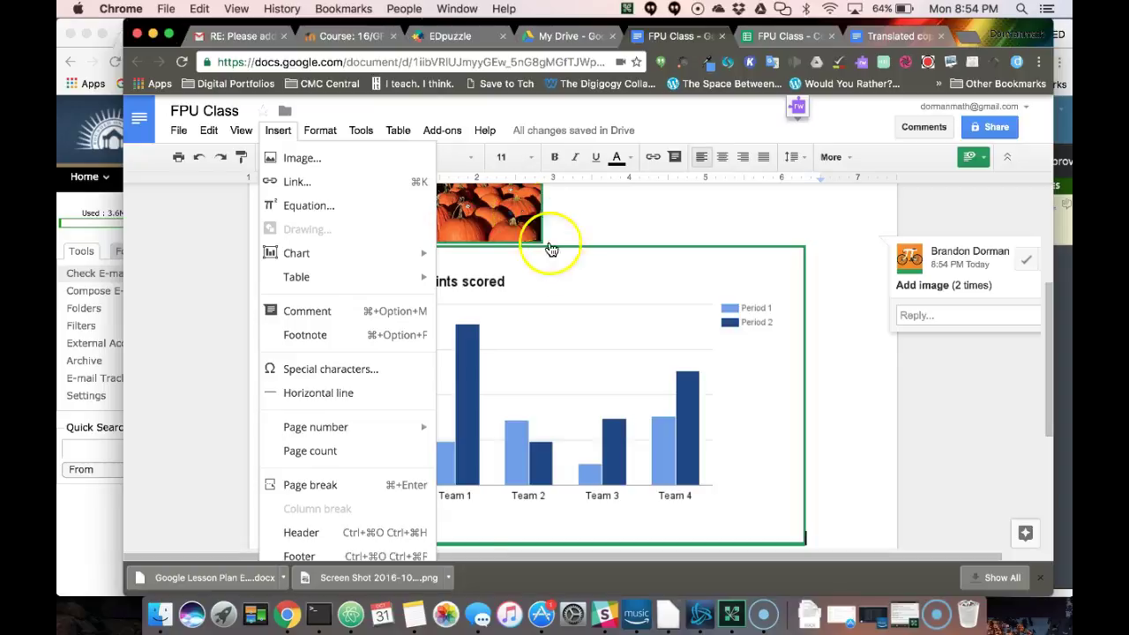
{"action": "left_click", "coordinate": [650, 210]}
{"action": "scroll", "coordinate": [650, 212], "scroll_direction": "up", "scroll_amount": 3}
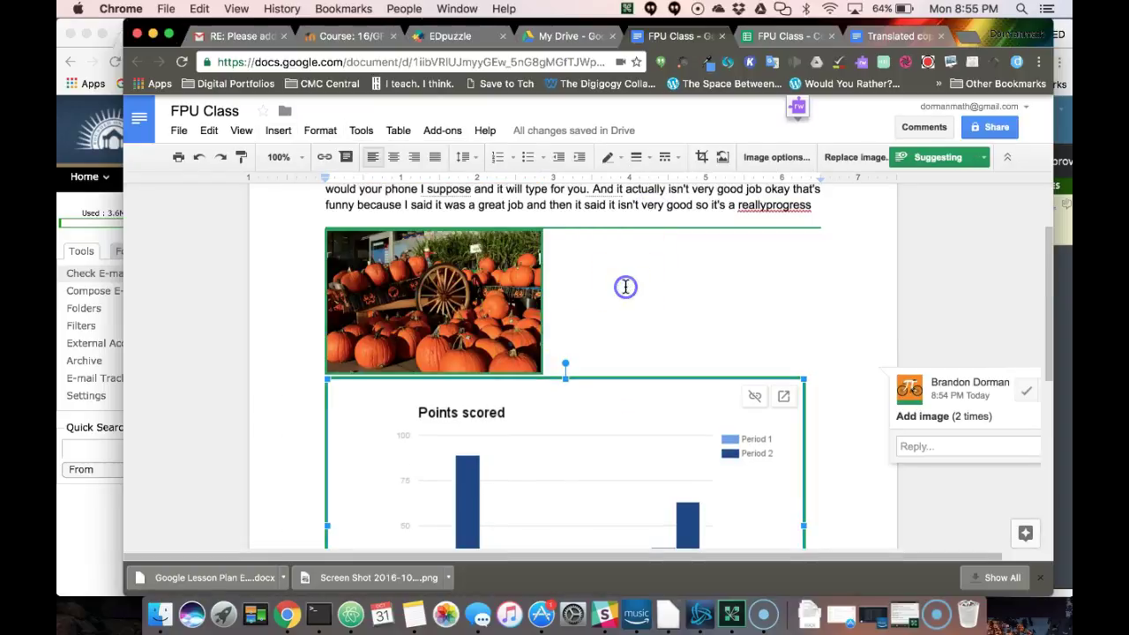
{"action": "left_click", "coordinate": [627, 213]}
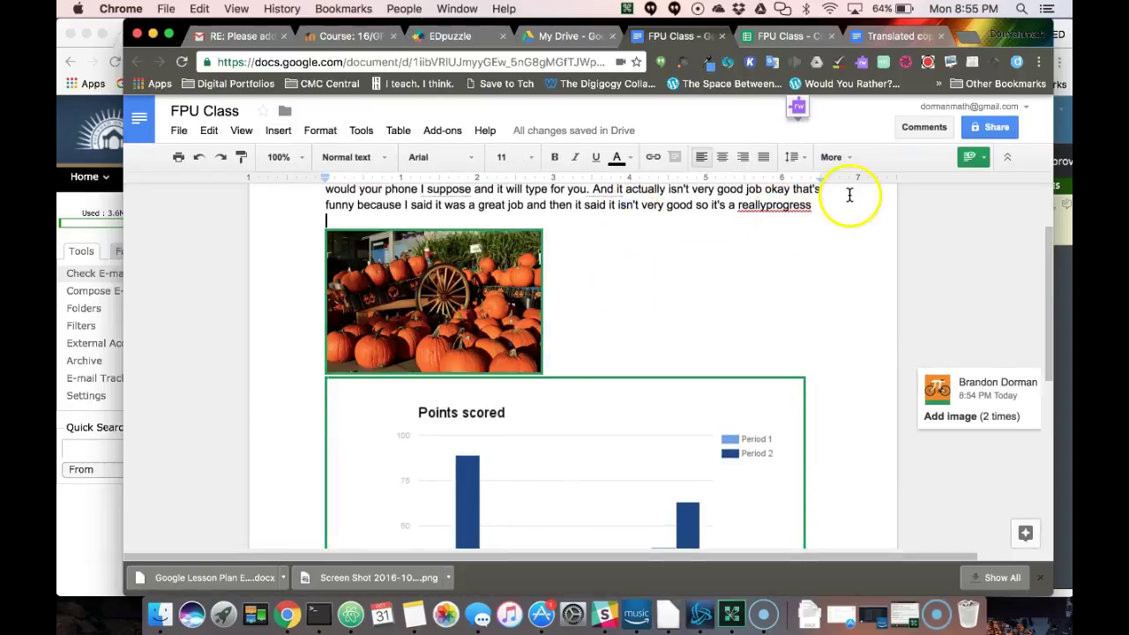
{"action": "key", "text": "Return"}
{"action": "key", "text": "Return"}
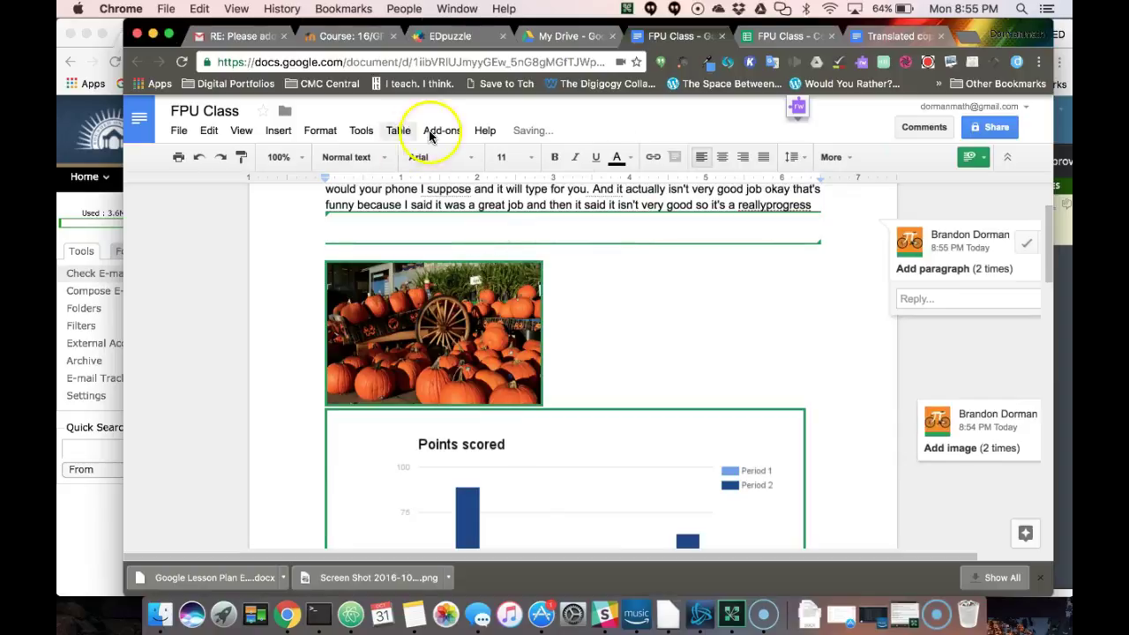
Step: Start the Lesson Plan Tool For Docs add-on and search its resources for "fractions"
{"action": "left_click", "coordinate": [441, 131]}
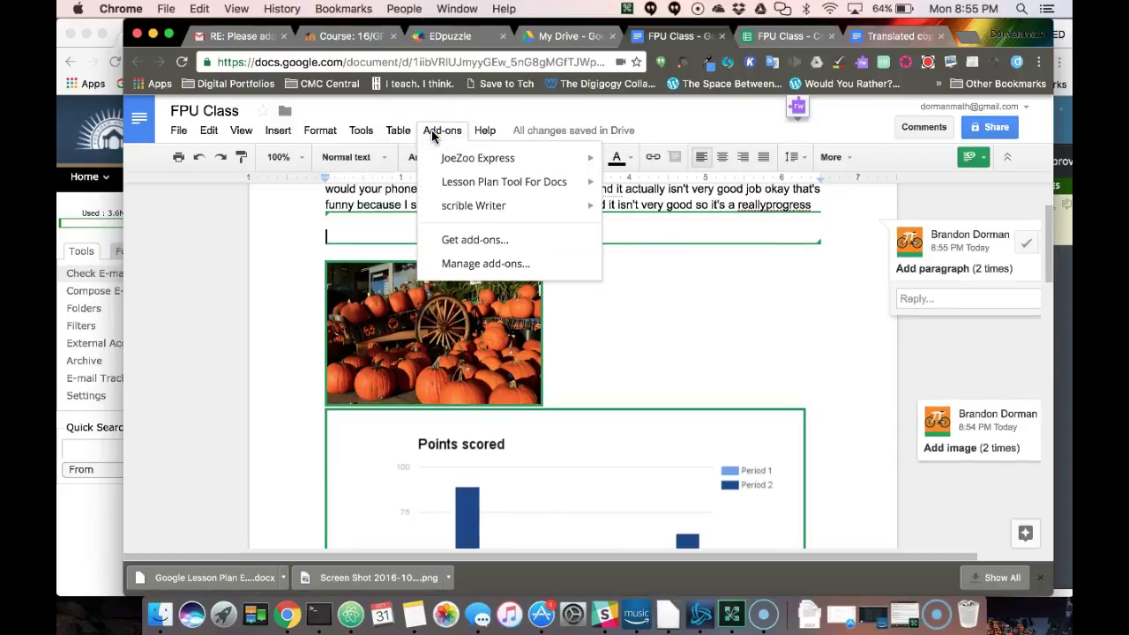
{"action": "left_click", "coordinate": [474, 246]}
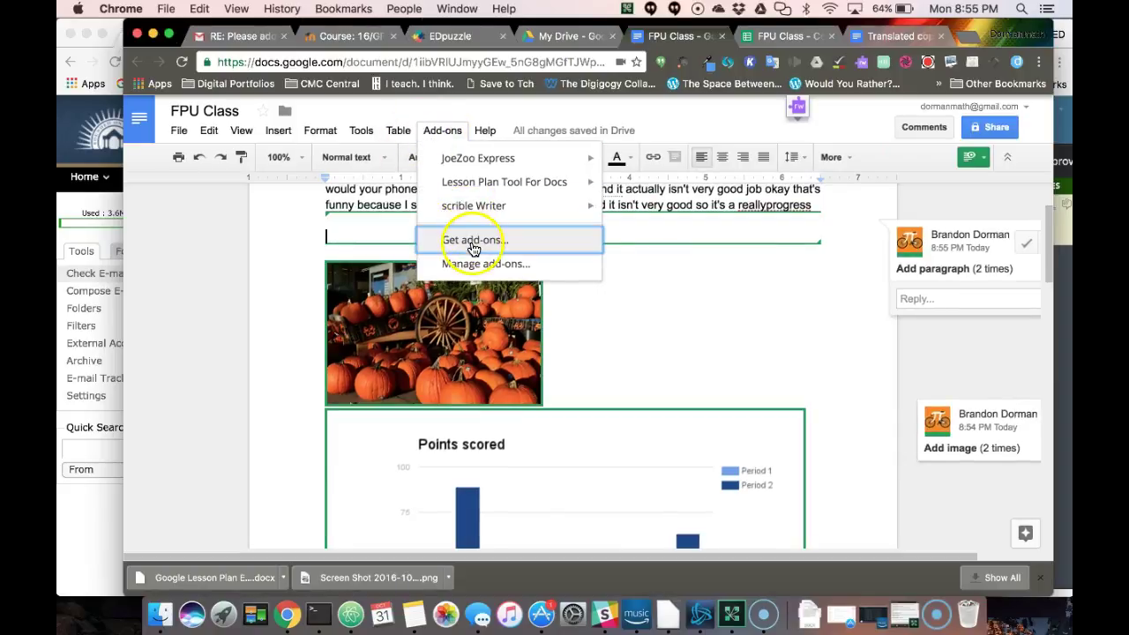
{"action": "mouse_move", "coordinate": [504, 187]}
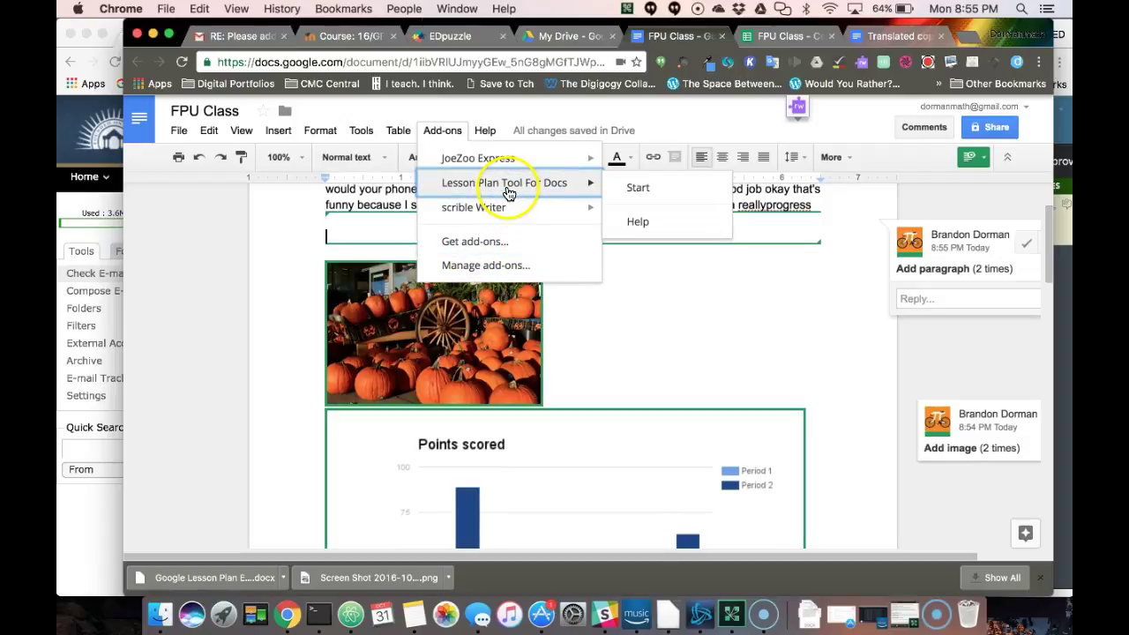
{"action": "left_click", "coordinate": [663, 188]}
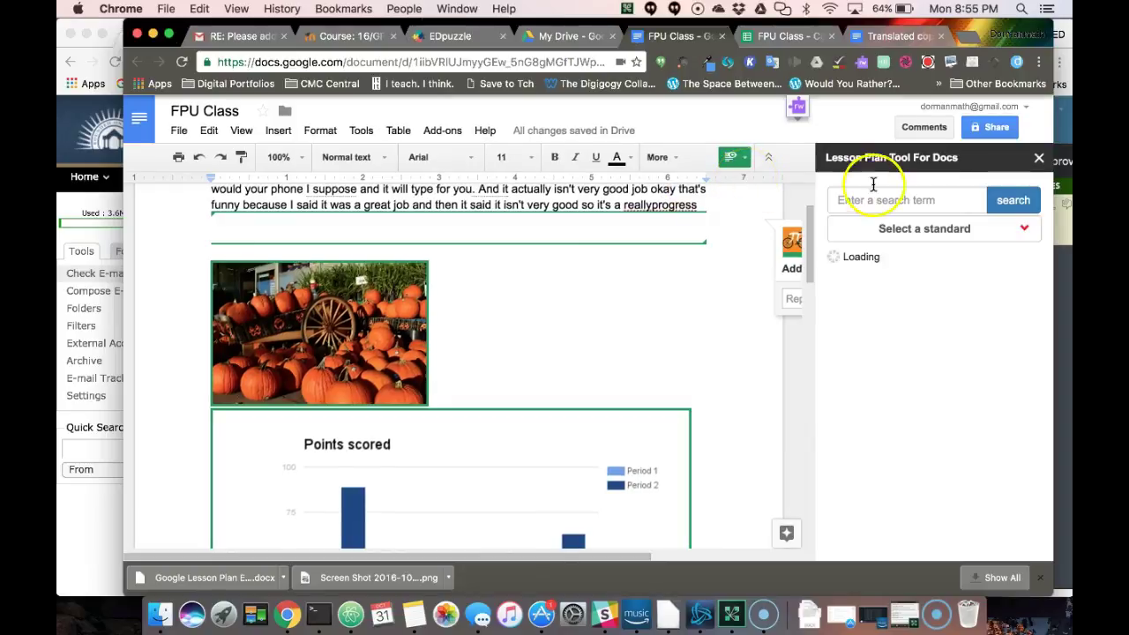
{"action": "left_click", "coordinate": [881, 194]}
{"action": "type", "text": "fr"}
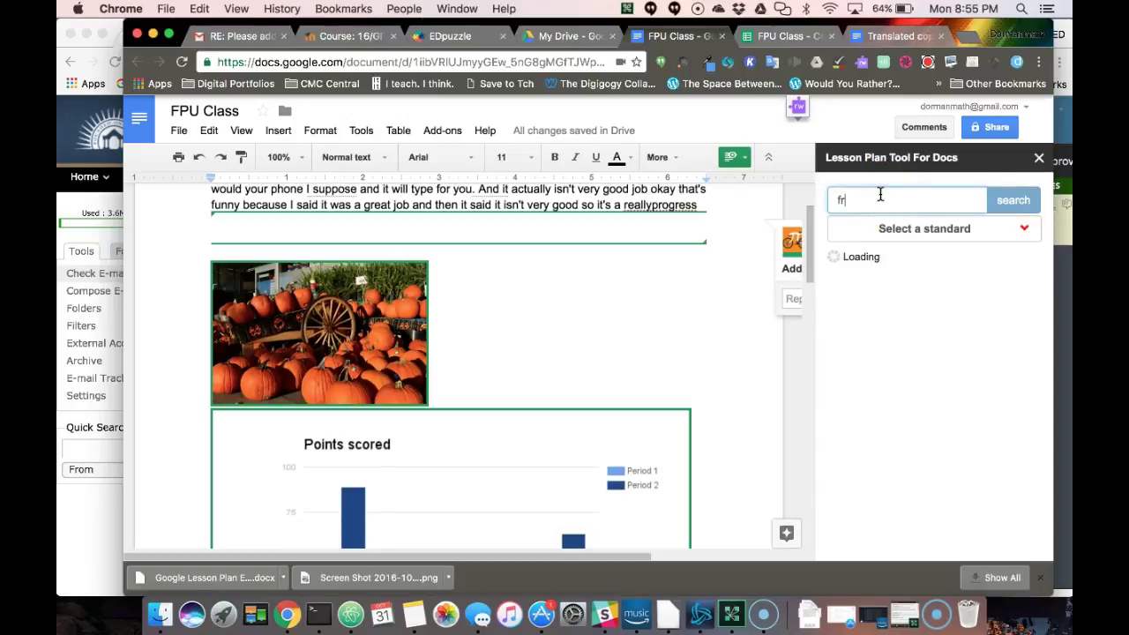
{"action": "type", "text": "actions"}
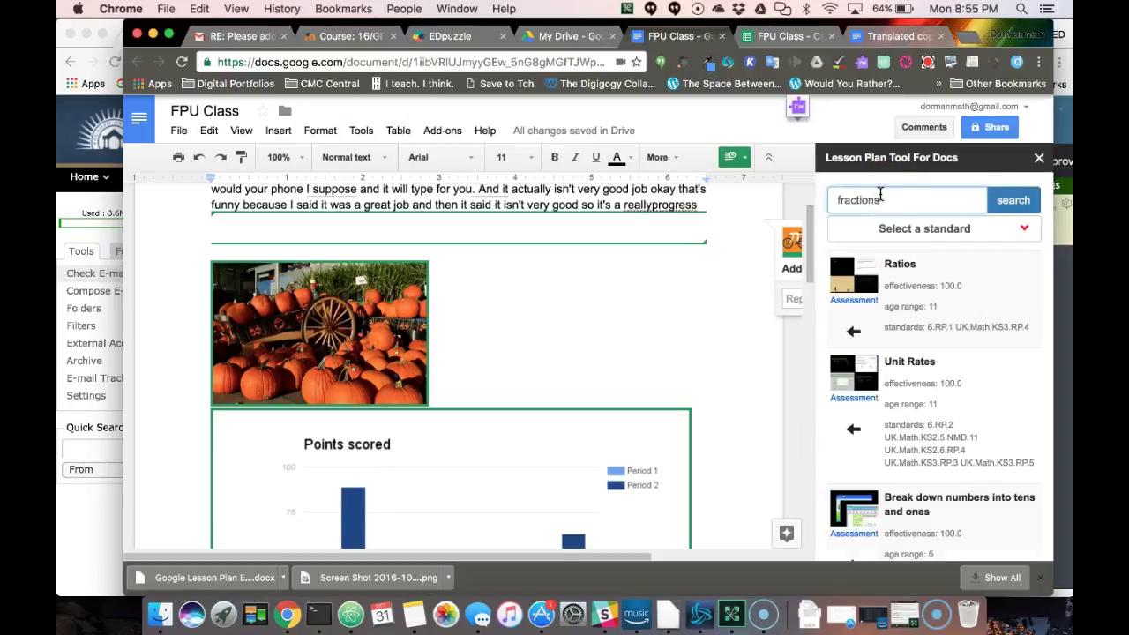
{"action": "key", "text": "Return"}
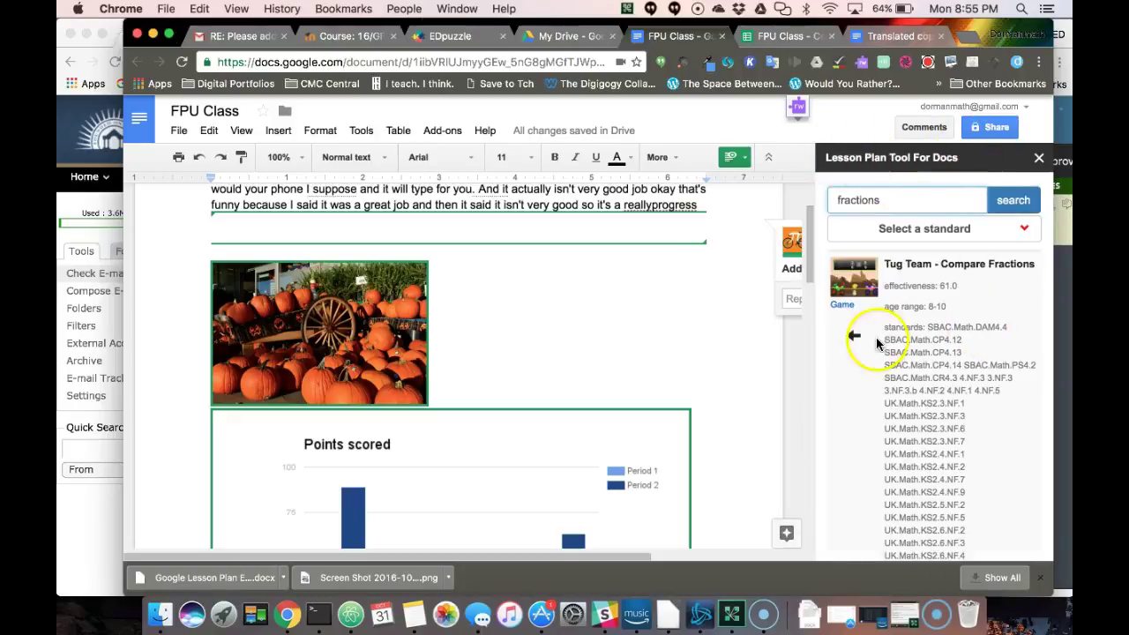
Step: Insert the "Tug Team - Compare Fractions" resource link on the blank line above the pumpkin photo and close the add-on
{"action": "left_click", "coordinate": [853, 340]}
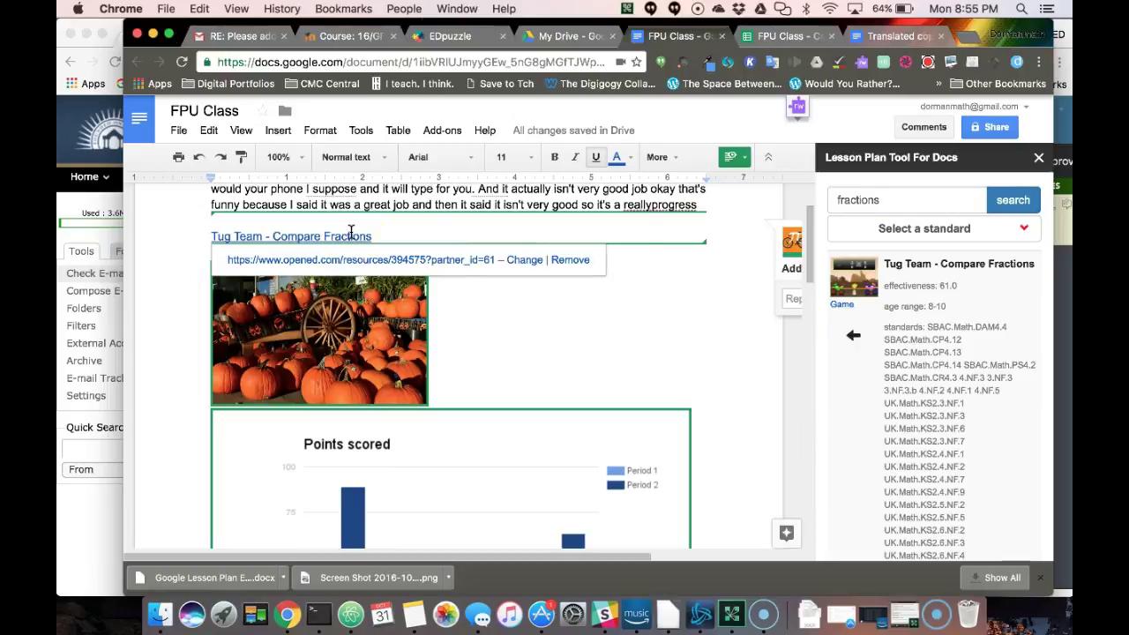
{"action": "left_click", "coordinate": [384, 233]}
{"action": "left_click", "coordinate": [411, 213]}
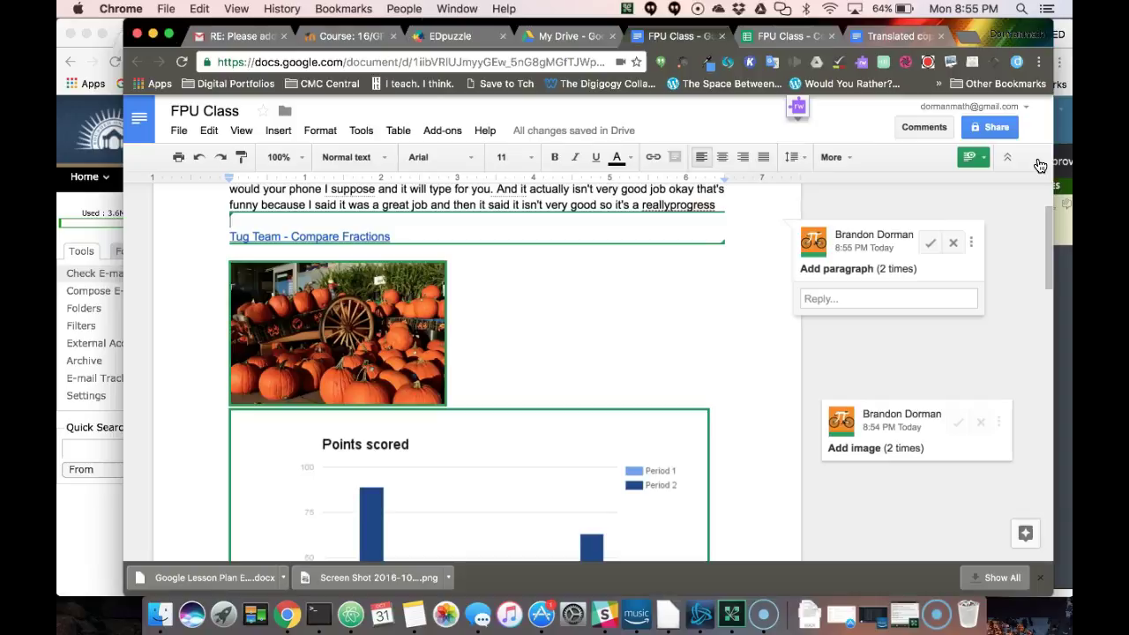
Step: Search the computer's installed applications for "earth", clear the search, and return to the FPU Class document in Chrome
{"action": "left_click", "coordinate": [222, 623]}
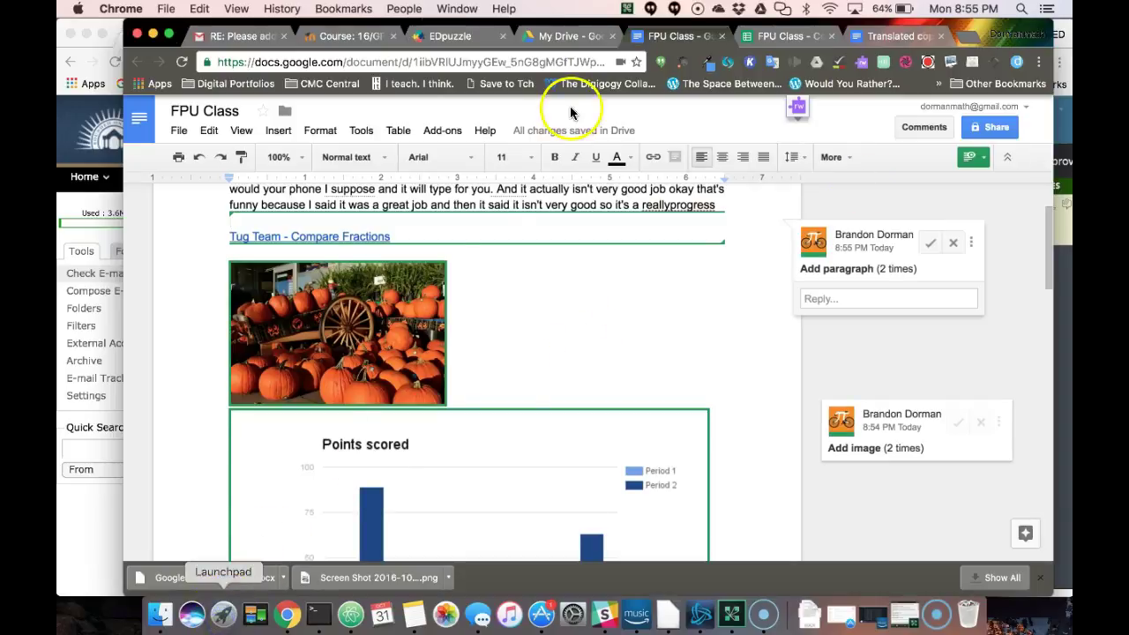
{"action": "type", "text": "earth"}
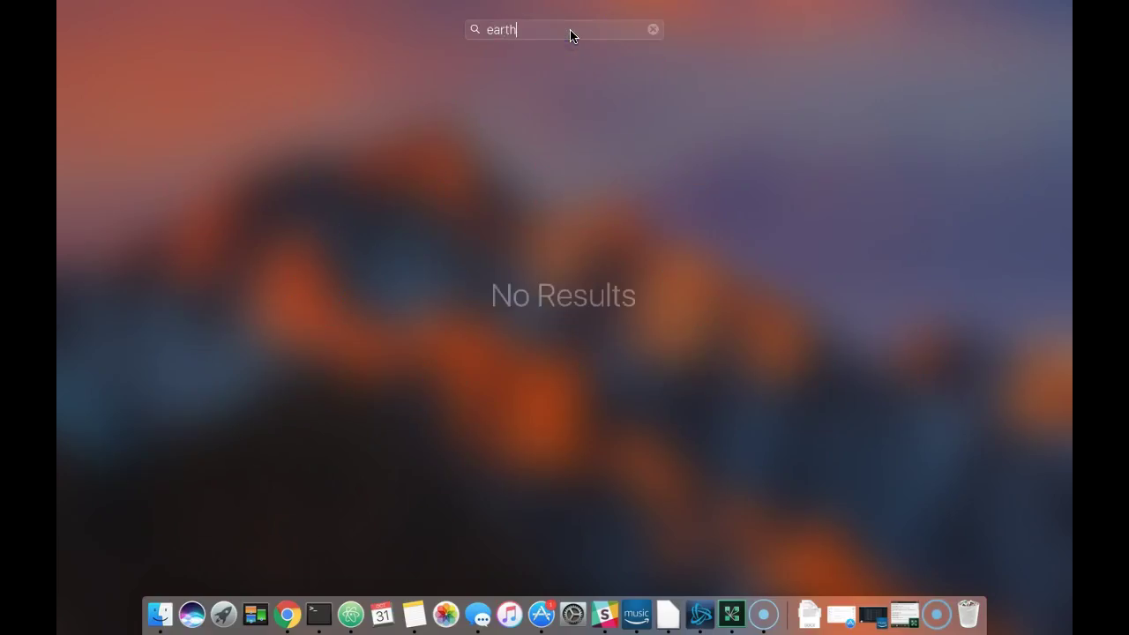
{"action": "key", "text": "BackSpace"}
{"action": "key", "text": "BackSpace"}
{"action": "key", "text": "BackSpace"}
{"action": "key", "text": "BackSpace"}
{"action": "key", "text": "BackSpace"}
{"action": "type", "text": "earth"}
{"action": "key", "text": "BackSpace"}
{"action": "key", "text": "BackSpace"}
{"action": "key", "text": "BackSpace"}
{"action": "key", "text": "BackSpace"}
{"action": "key", "text": "BackSpace"}
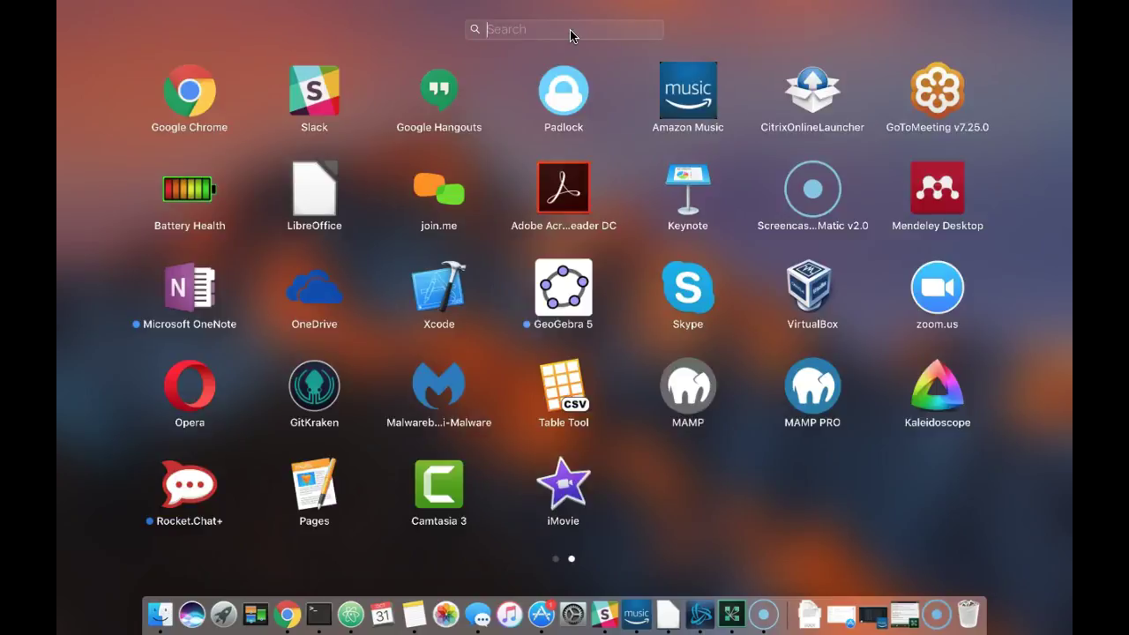
{"action": "left_click", "coordinate": [286, 612]}
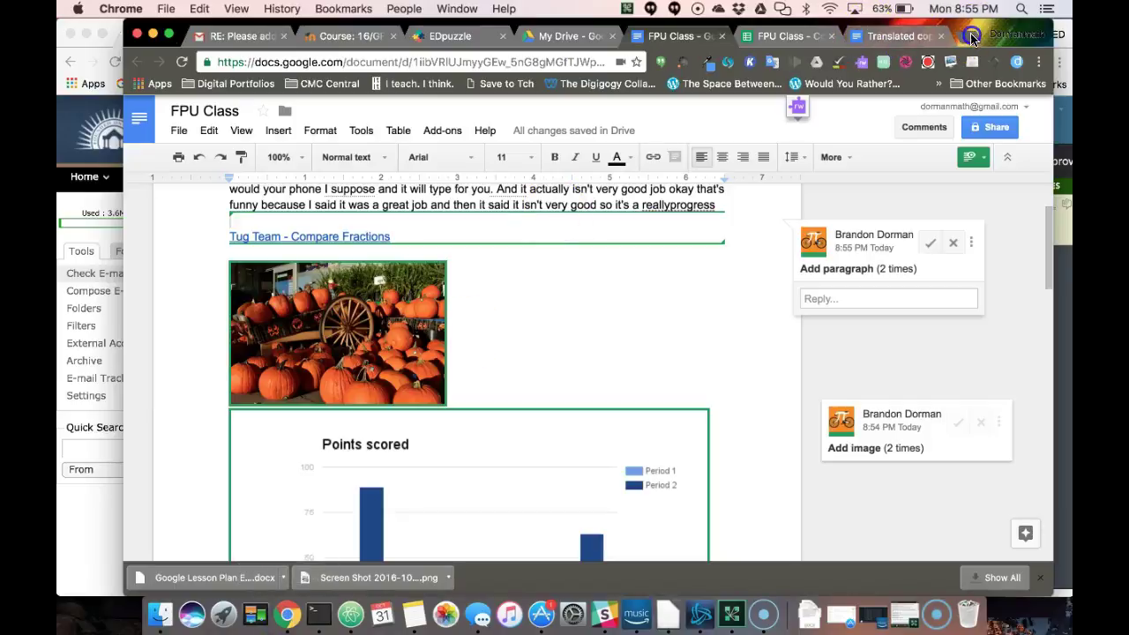
Step: Open Google Maps in a new browser tab at maps.google.com
{"action": "left_click", "coordinate": [968, 37]}
{"action": "type", "text": "maps.google.com"}
{"action": "key", "text": "Return"}
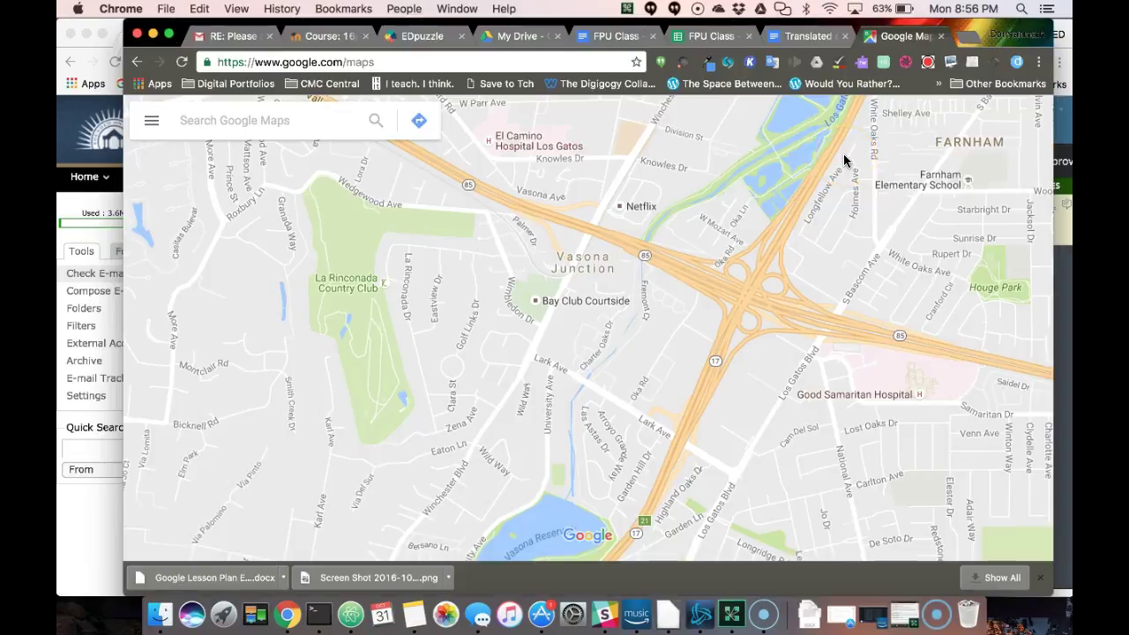
Step: Examine the street map from Vasona Junction down to Los Gatos and back
{"action": "left_click", "coordinate": [697, 205]}
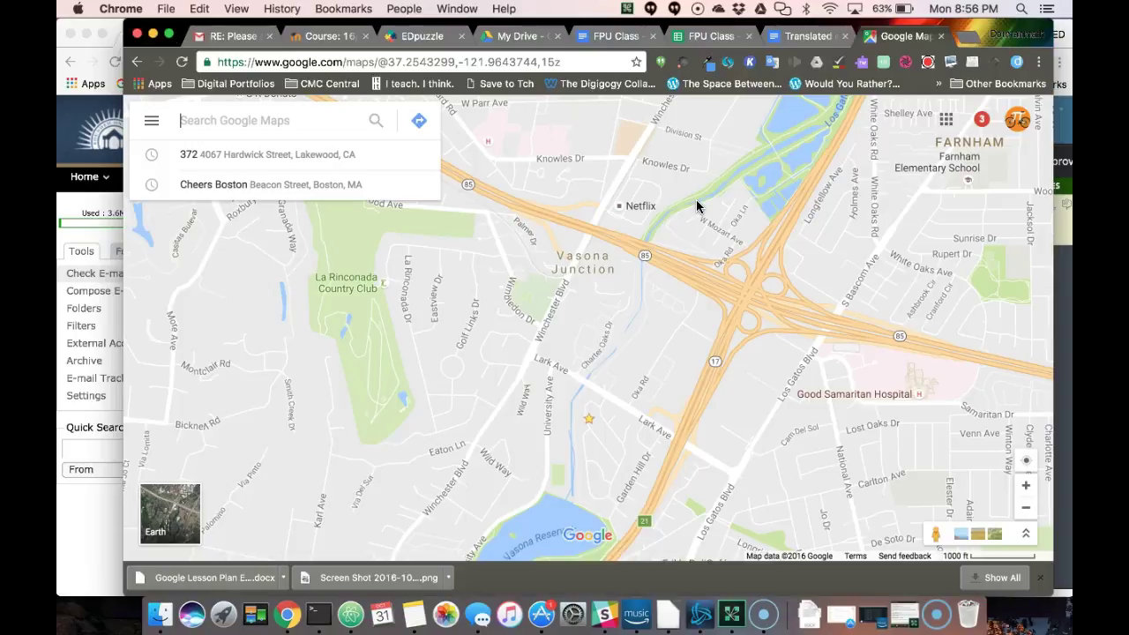
{"action": "left_click_drag", "start_coordinate": [503, 441], "coordinate": [654, 147]}
{"action": "left_click_drag", "start_coordinate": [474, 494], "coordinate": [619, 146]}
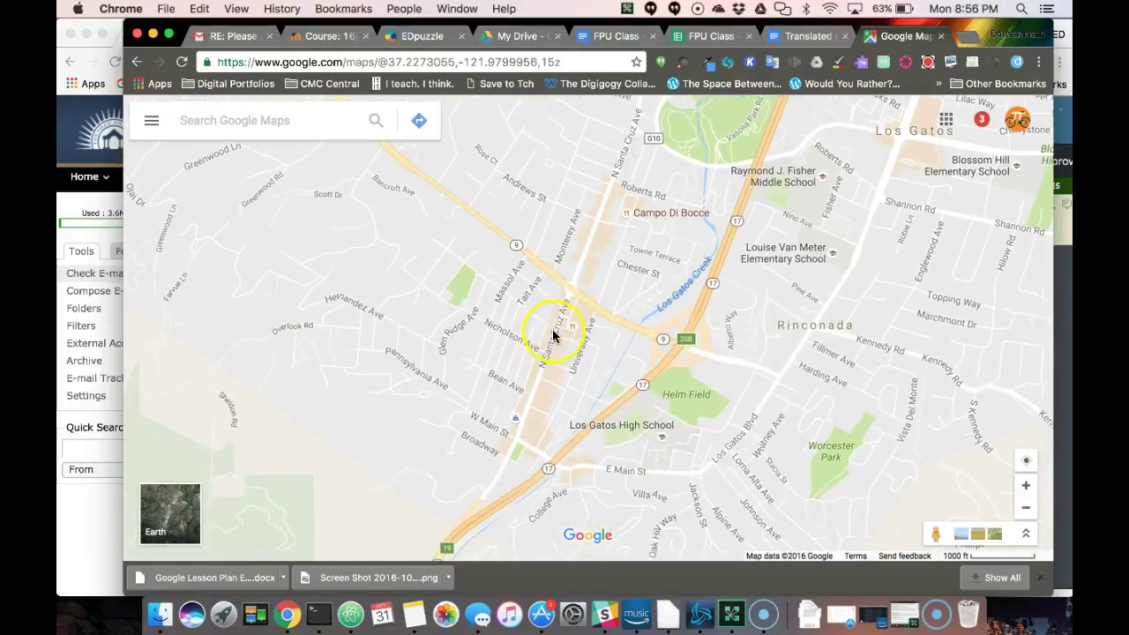
{"action": "left_click_drag", "start_coordinate": [698, 166], "coordinate": [590, 417]}
{"action": "left_click_drag", "start_coordinate": [697, 193], "coordinate": [588, 389]}
{"action": "left_click", "coordinate": [611, 236]}
{"action": "left_click_drag", "start_coordinate": [610, 237], "coordinate": [600, 290]}
{"action": "left_click", "coordinate": [721, 189]}
{"action": "left_click_drag", "start_coordinate": [721, 190], "coordinate": [696, 320]}
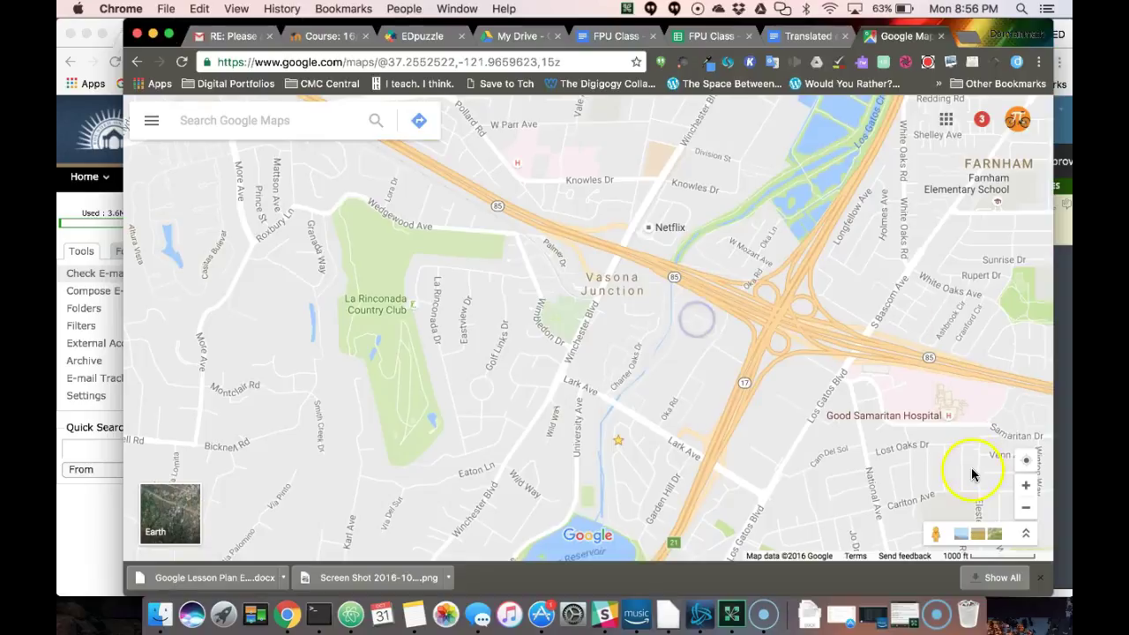
Step: Explore Winchester Blvd near Vasona Junction in Street View, look around along the road, and return to the map
{"action": "left_click_drag", "start_coordinate": [934, 541], "coordinate": [601, 255]}
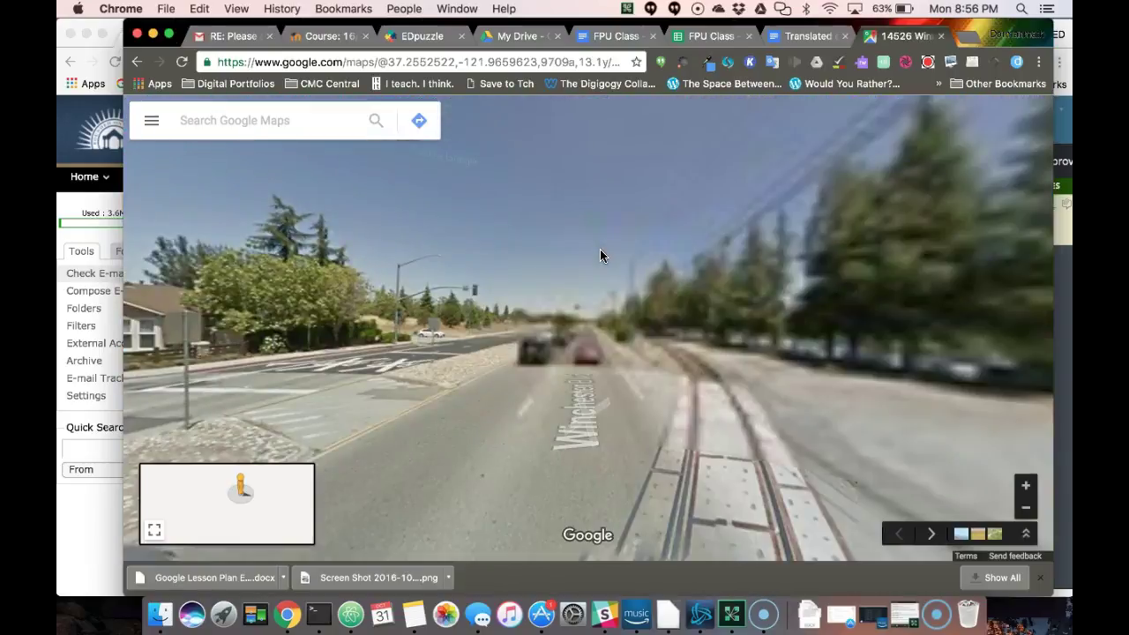
{"action": "left_click", "coordinate": [554, 305]}
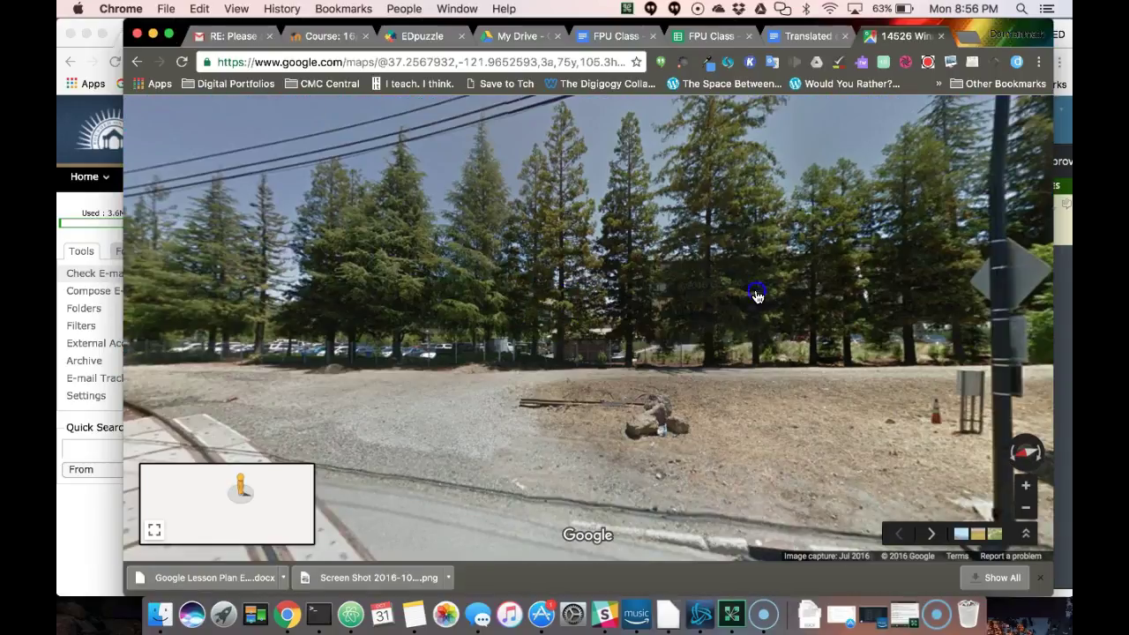
{"action": "left_click_drag", "start_coordinate": [557, 289], "coordinate": [404, 306]}
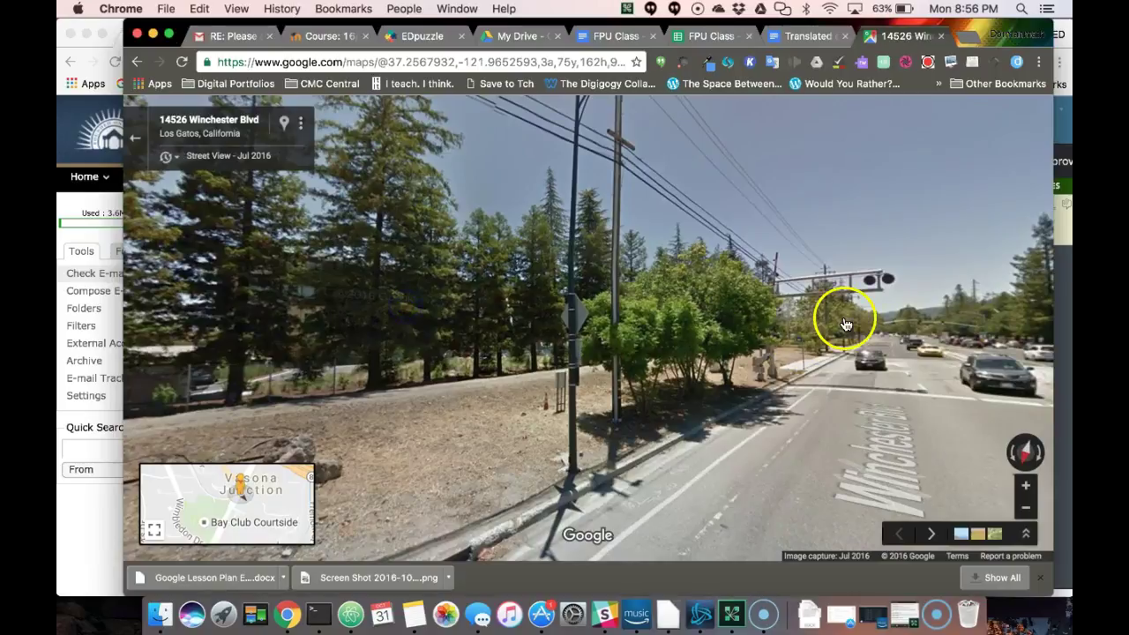
{"action": "left_click", "coordinate": [909, 356]}
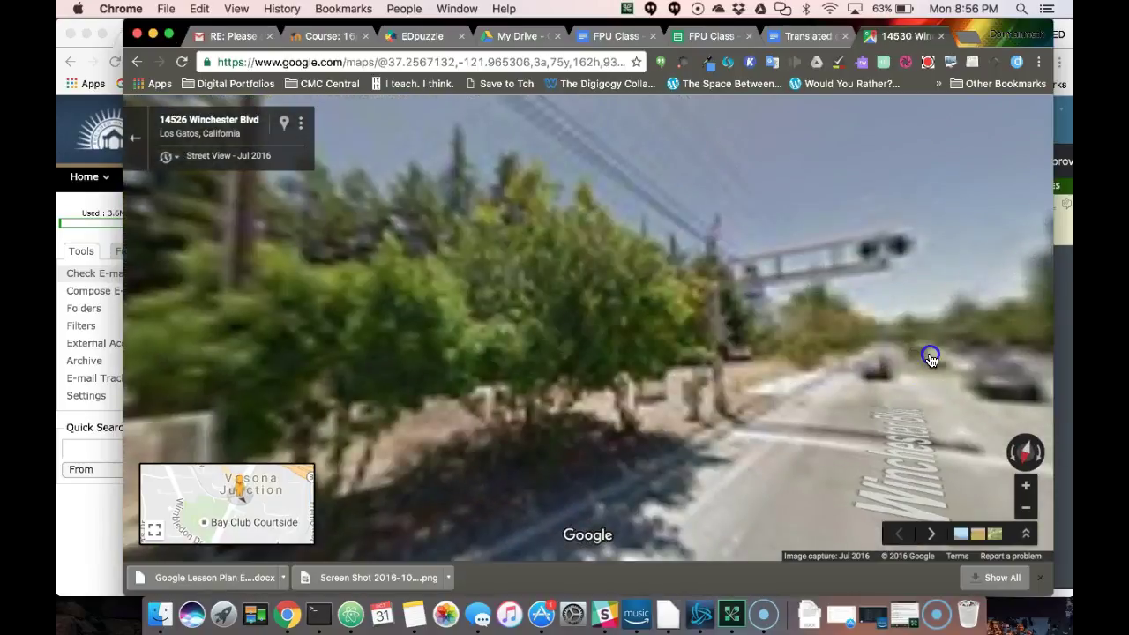
{"action": "left_click", "coordinate": [931, 360]}
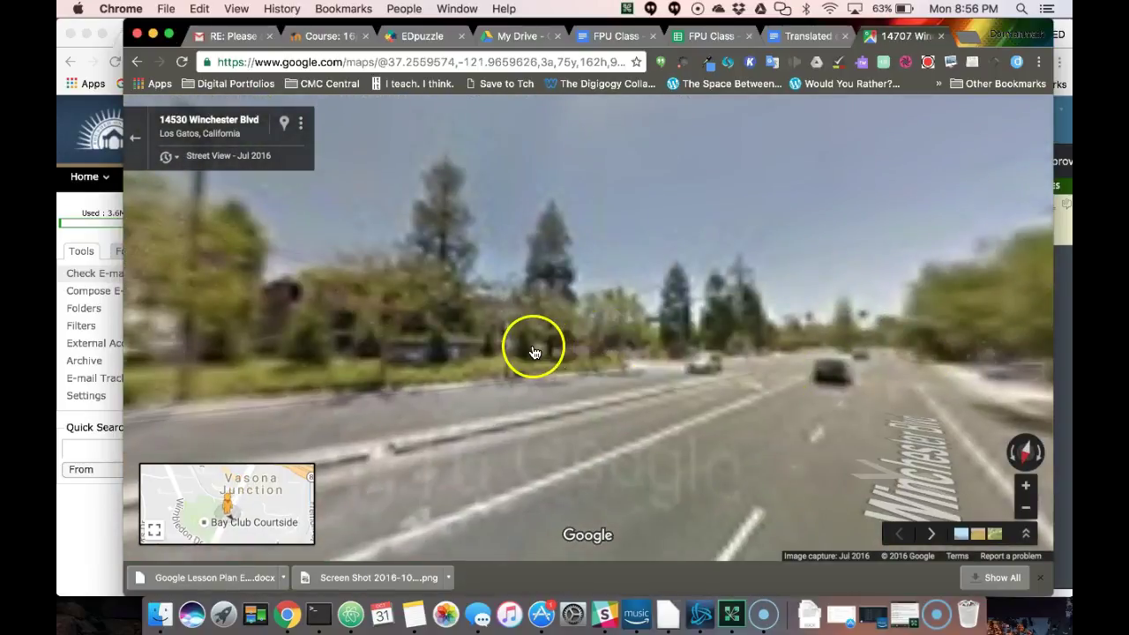
{"action": "left_click", "coordinate": [674, 362]}
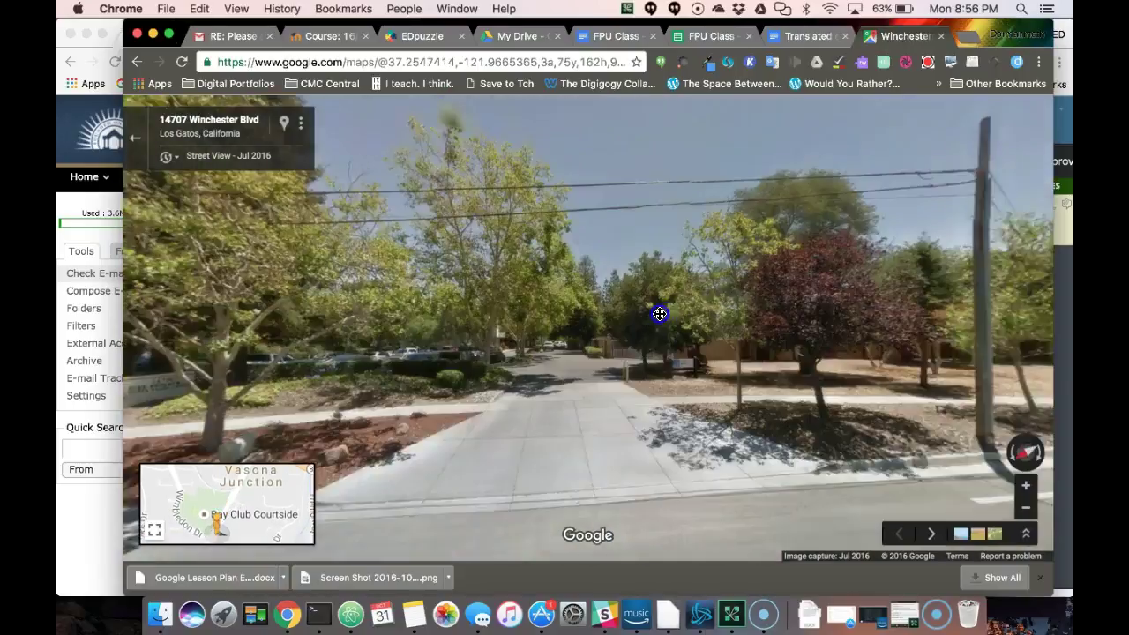
{"action": "left_click", "coordinate": [660, 314]}
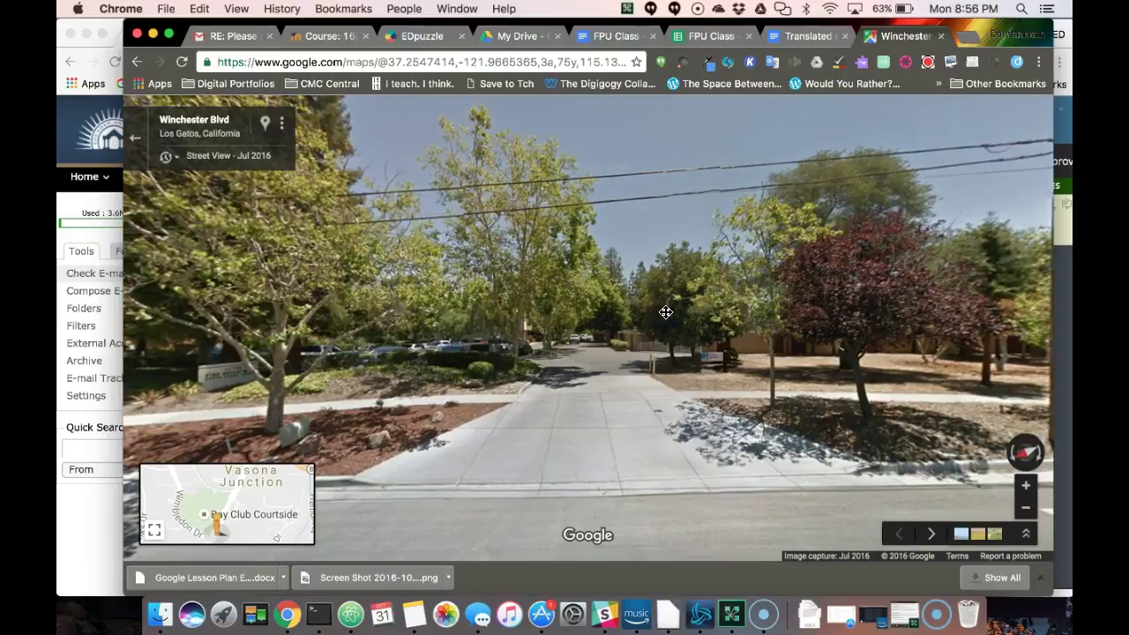
{"action": "left_click", "coordinate": [398, 328]}
{"action": "left_click", "coordinate": [346, 321]}
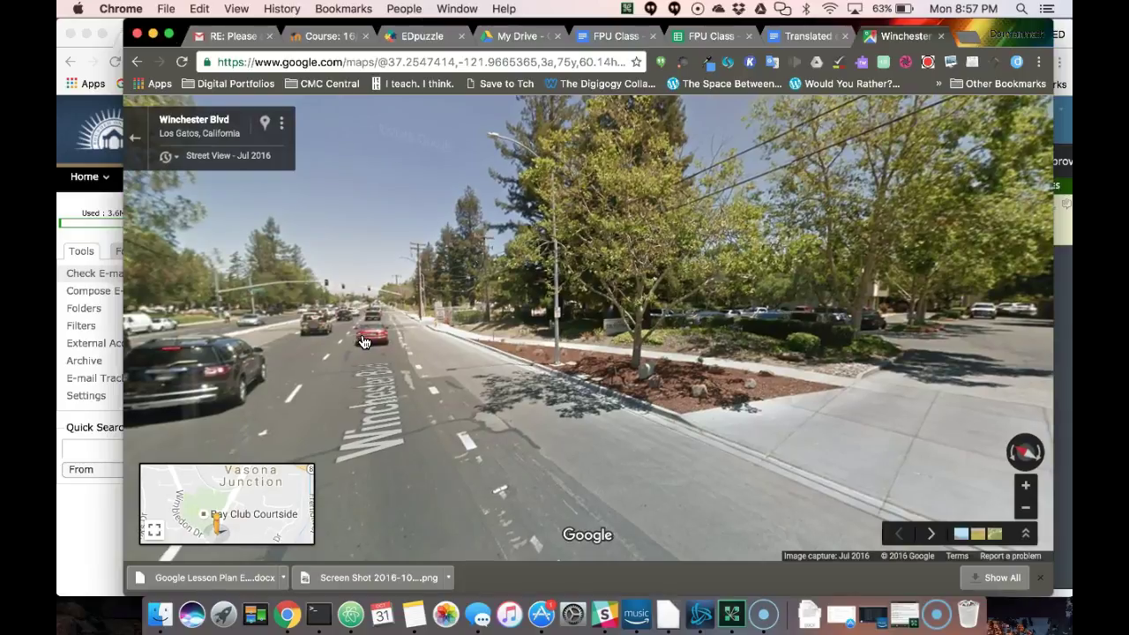
{"action": "left_click", "coordinate": [135, 137]}
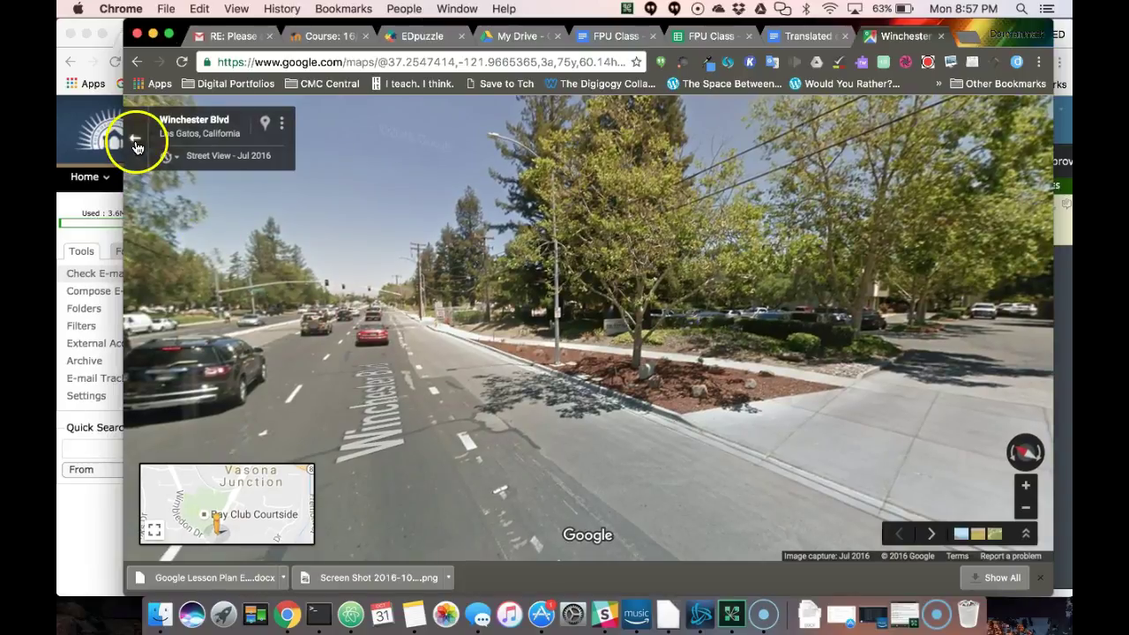
Step: Search the map for "White House W" and open The White House on Pennsylvania Avenue Northwest
{"action": "left_click", "coordinate": [198, 124]}
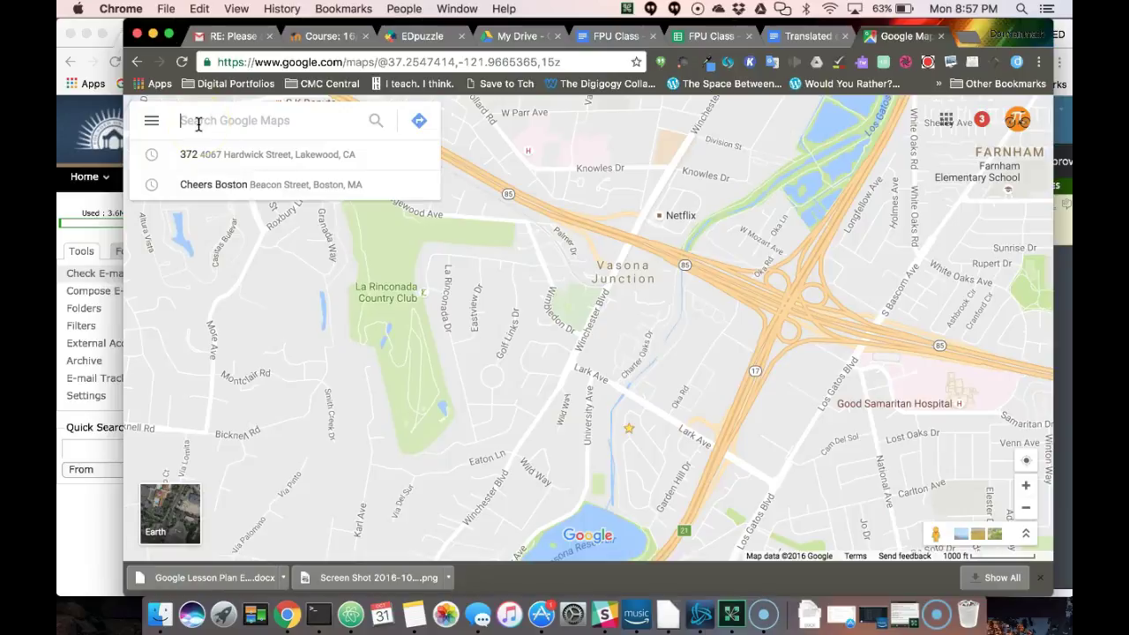
{"action": "type", "text": "White House"}
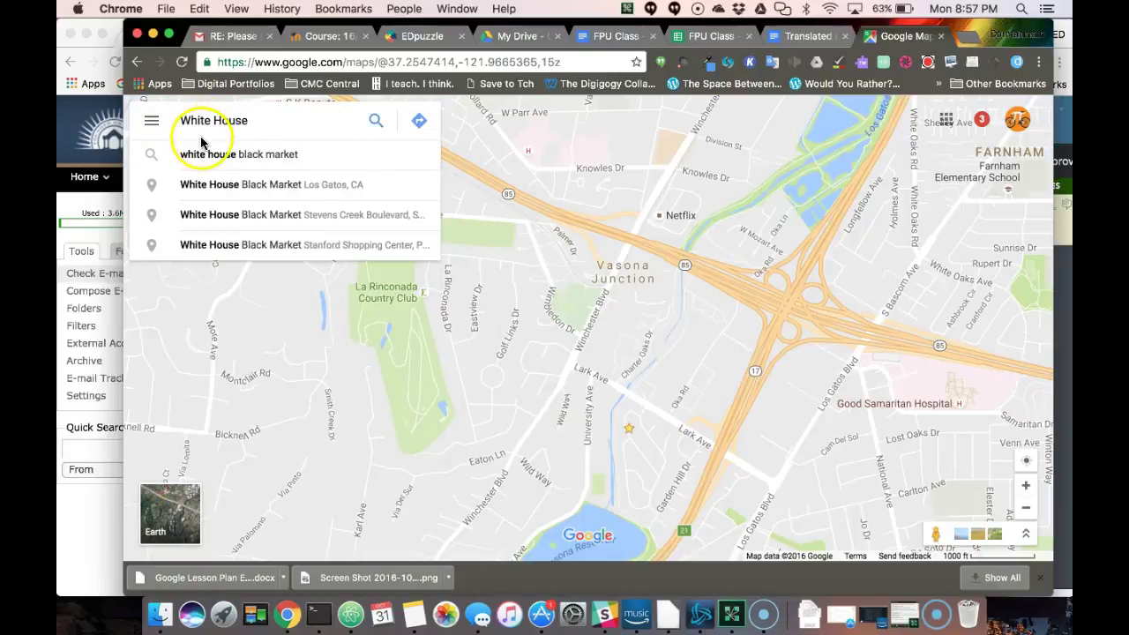
{"action": "type", "text": " Wash"}
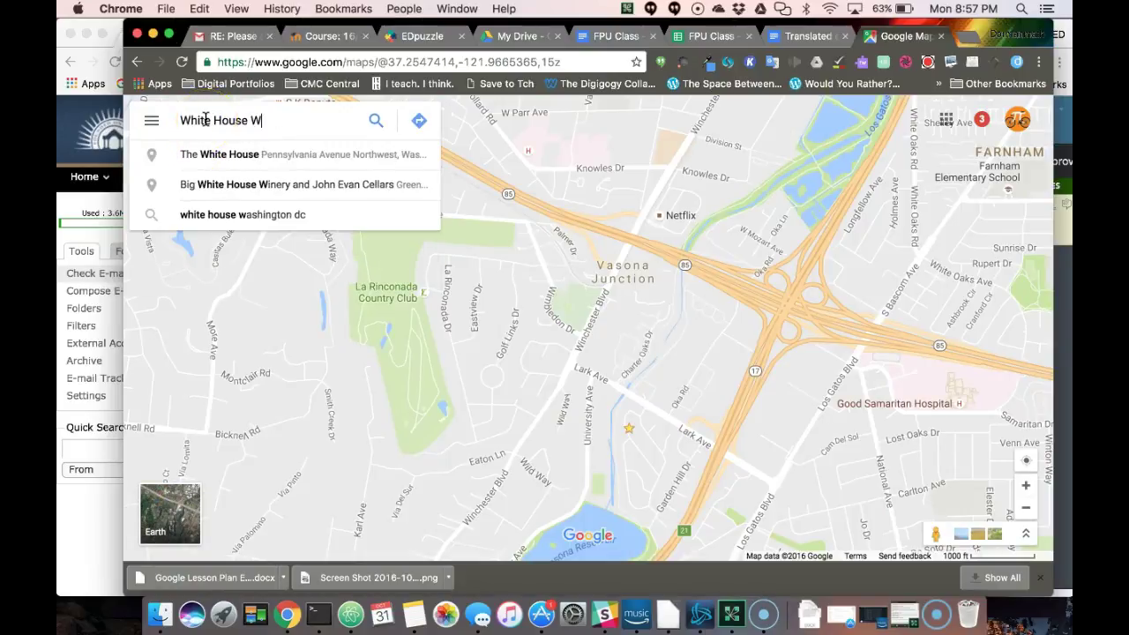
{"action": "left_click", "coordinate": [248, 156]}
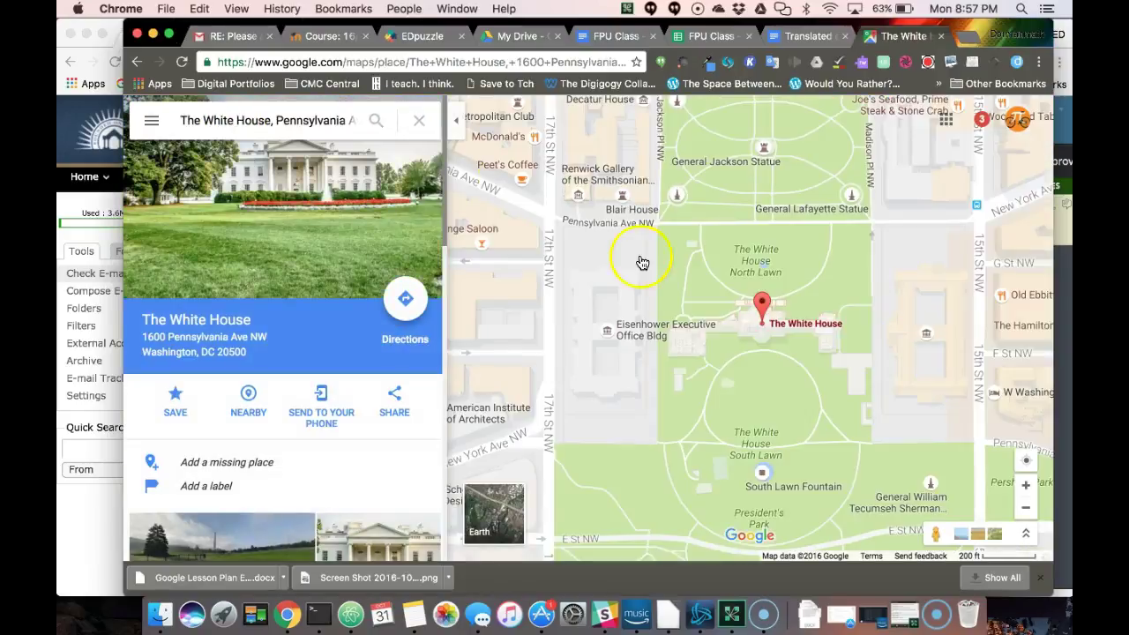
Step: Enter Street View on 15th St NW near The White House, look around, and move along the street towards President's Park
{"action": "left_click_drag", "start_coordinate": [940, 532], "coordinate": [667, 270]}
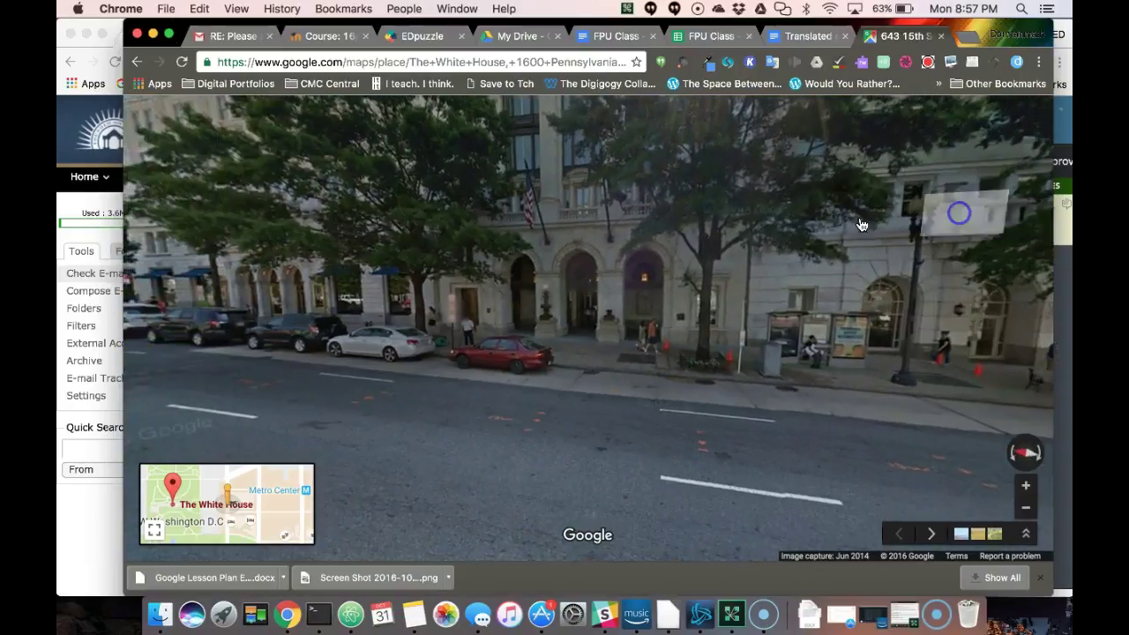
{"action": "left_click_drag", "start_coordinate": [555, 226], "coordinate": [909, 220]}
{"action": "left_click_drag", "start_coordinate": [478, 226], "coordinate": [697, 225]}
{"action": "left_click_drag", "start_coordinate": [432, 212], "coordinate": [774, 247]}
{"action": "left_click_drag", "start_coordinate": [679, 285], "coordinate": [689, 289]}
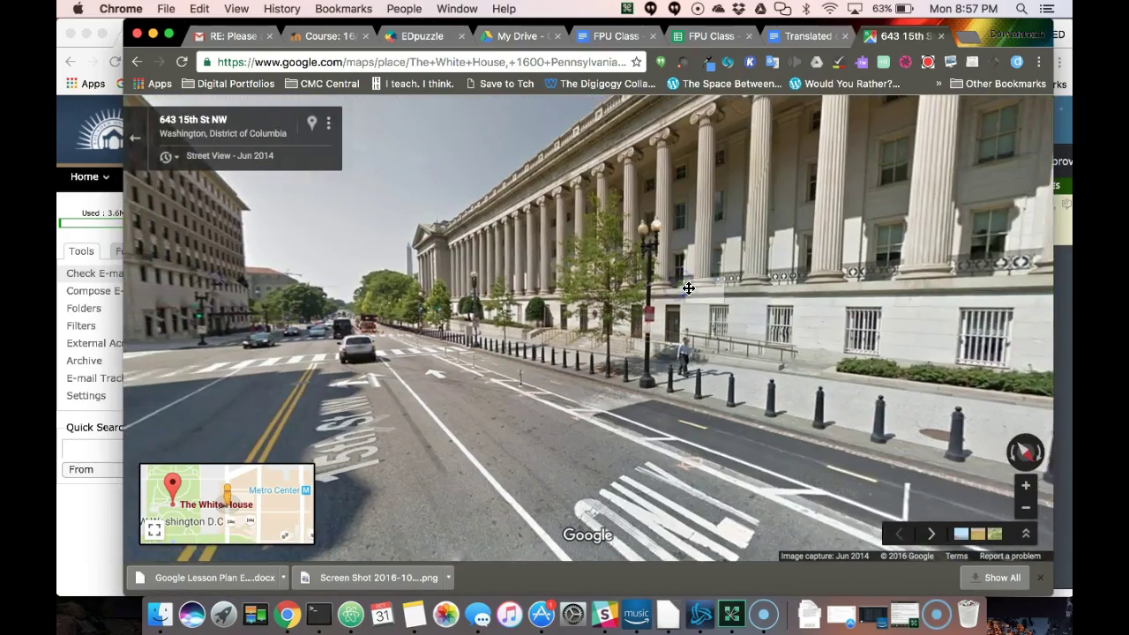
{"action": "left_click", "coordinate": [371, 332]}
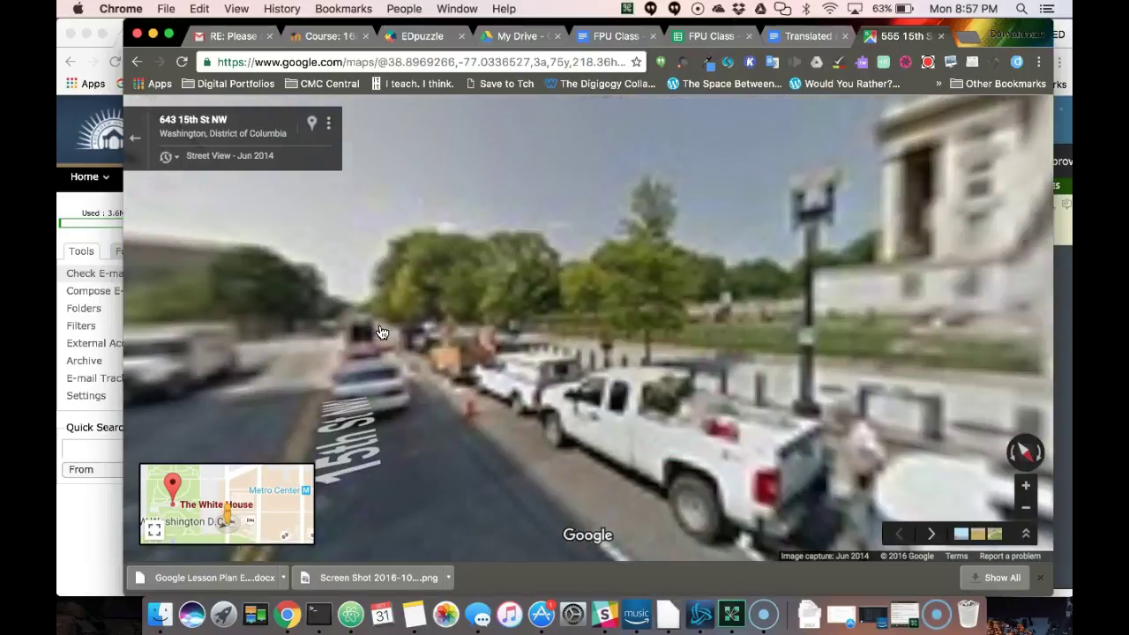
{"action": "left_click", "coordinate": [389, 325]}
{"action": "left_click_drag", "start_coordinate": [808, 252], "coordinate": [320, 279]}
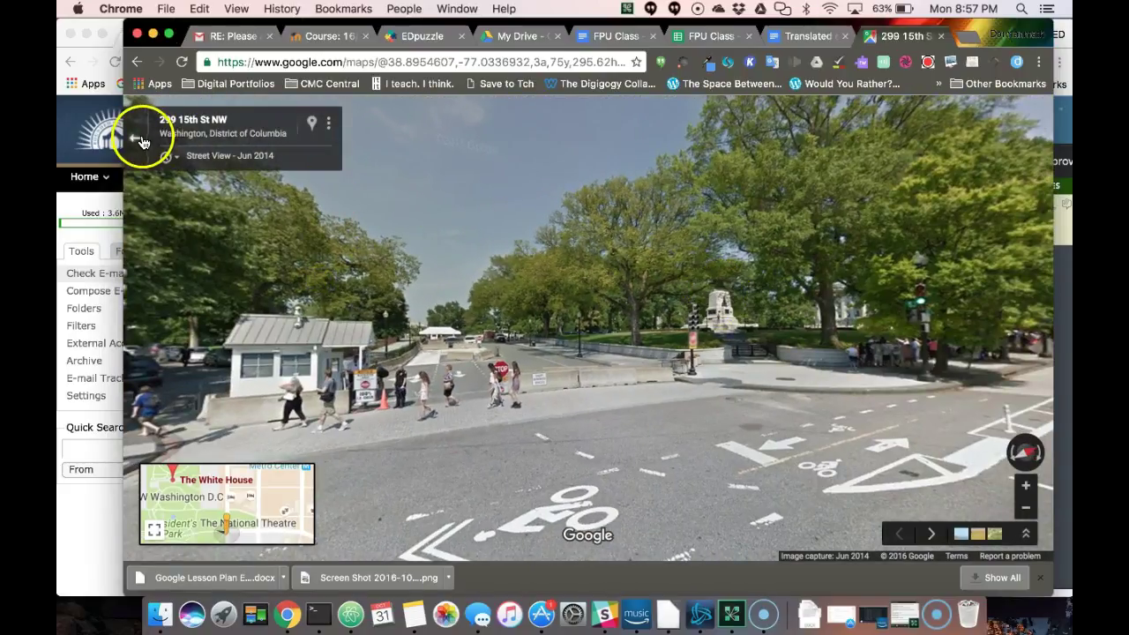
Step: Open the Google Earth website at earth.google.com in place of the Street View page
{"action": "left_click", "coordinate": [297, 60]}
{"action": "type", "text": "earth"}
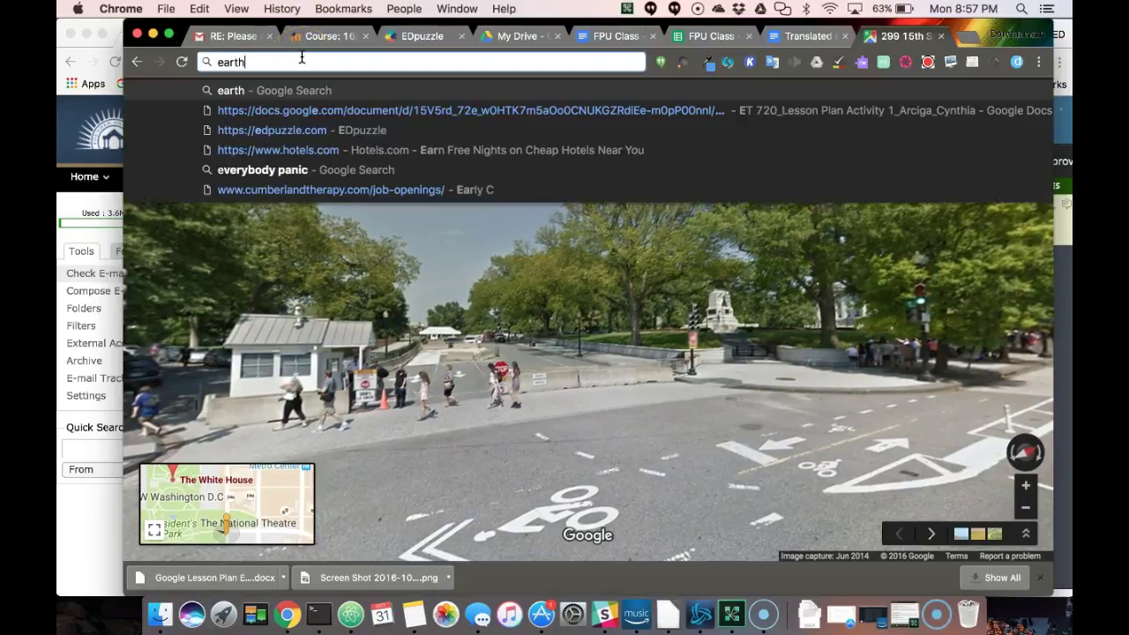
{"action": "type", "text": ".google.com"}
{"action": "key", "text": "Return"}
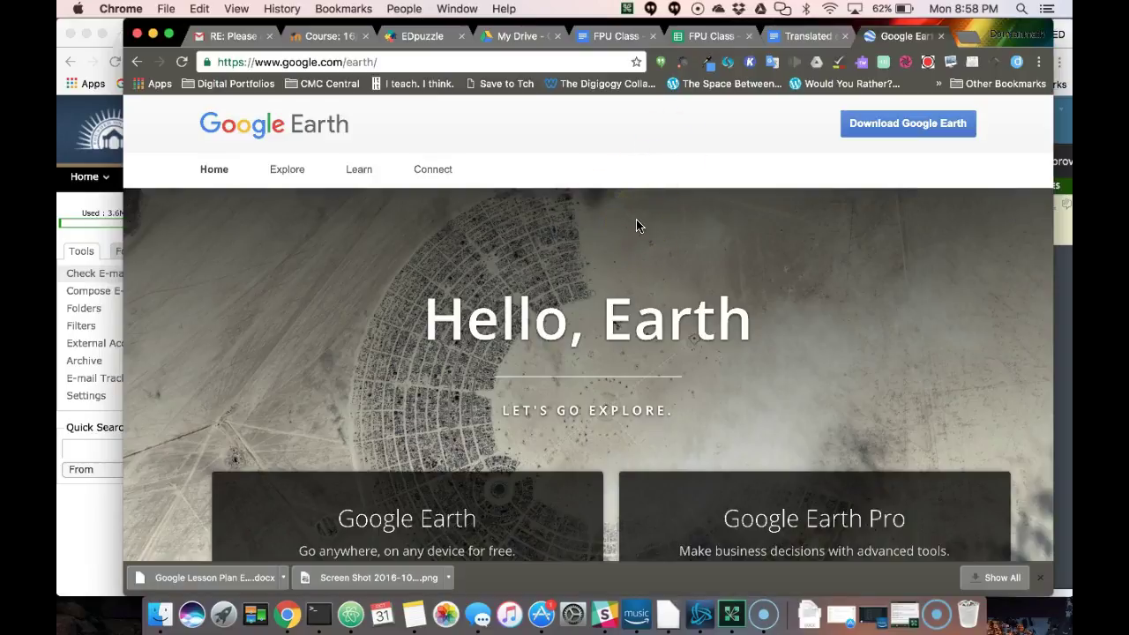
Step: Switch to My Drive and create a new blank Google Form
{"action": "left_click", "coordinate": [517, 34]}
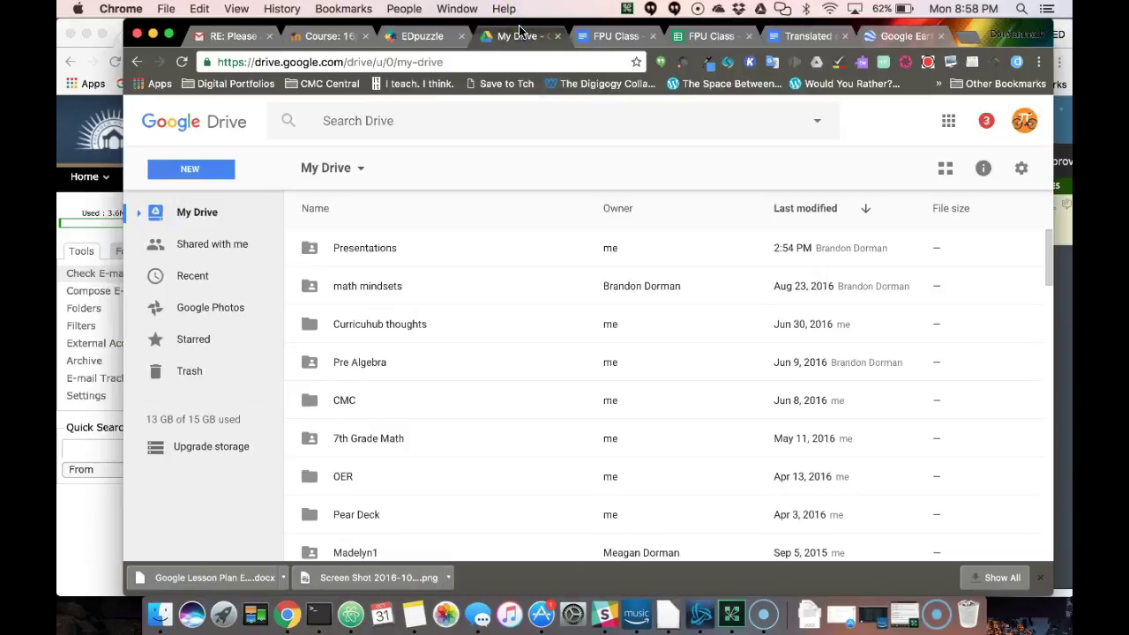
{"action": "left_click", "coordinate": [213, 166]}
{"action": "mouse_move", "coordinate": [213, 397]}
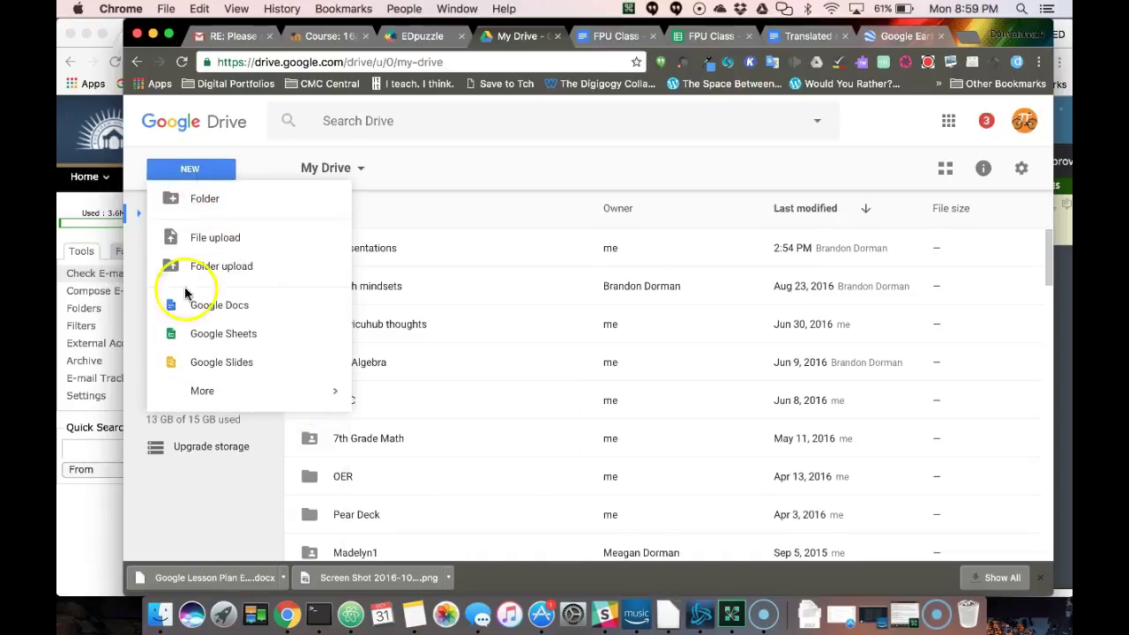
{"action": "mouse_move", "coordinate": [212, 397]}
{"action": "left_click", "coordinate": [432, 407]}
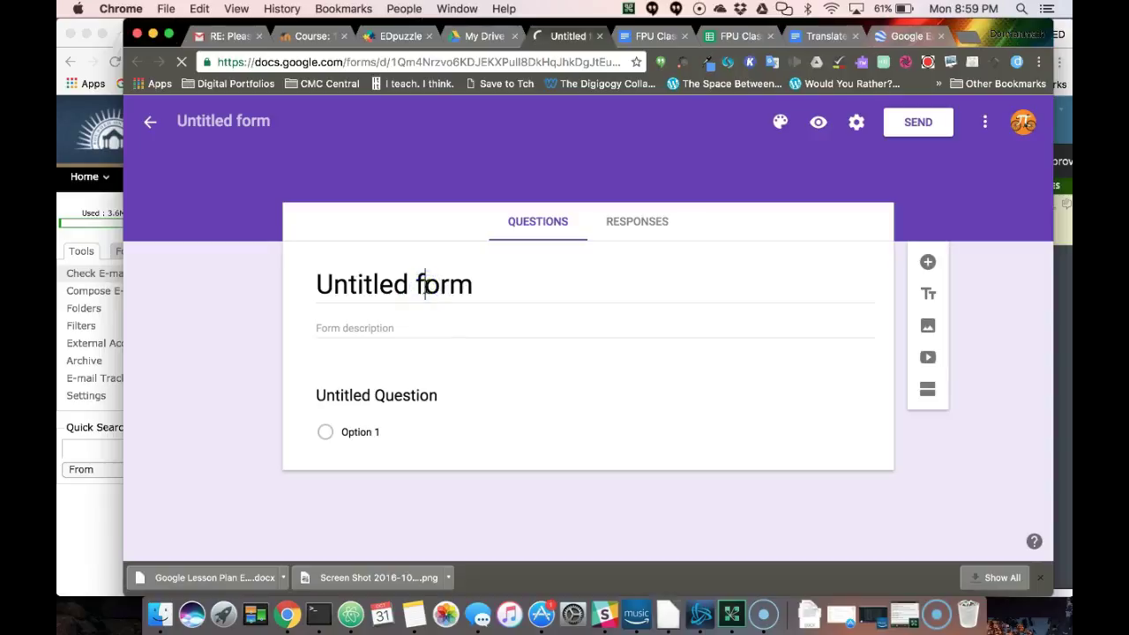
Step: Title the new form "What is your life like?"
{"action": "left_click", "coordinate": [425, 284]}
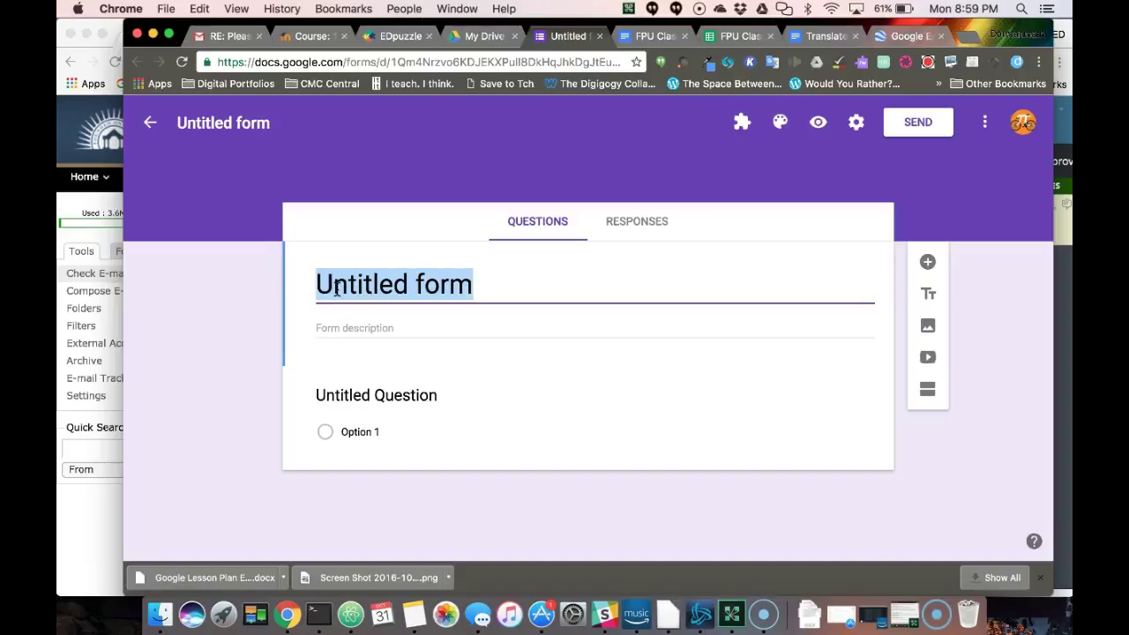
{"action": "type", "text": "What i"}
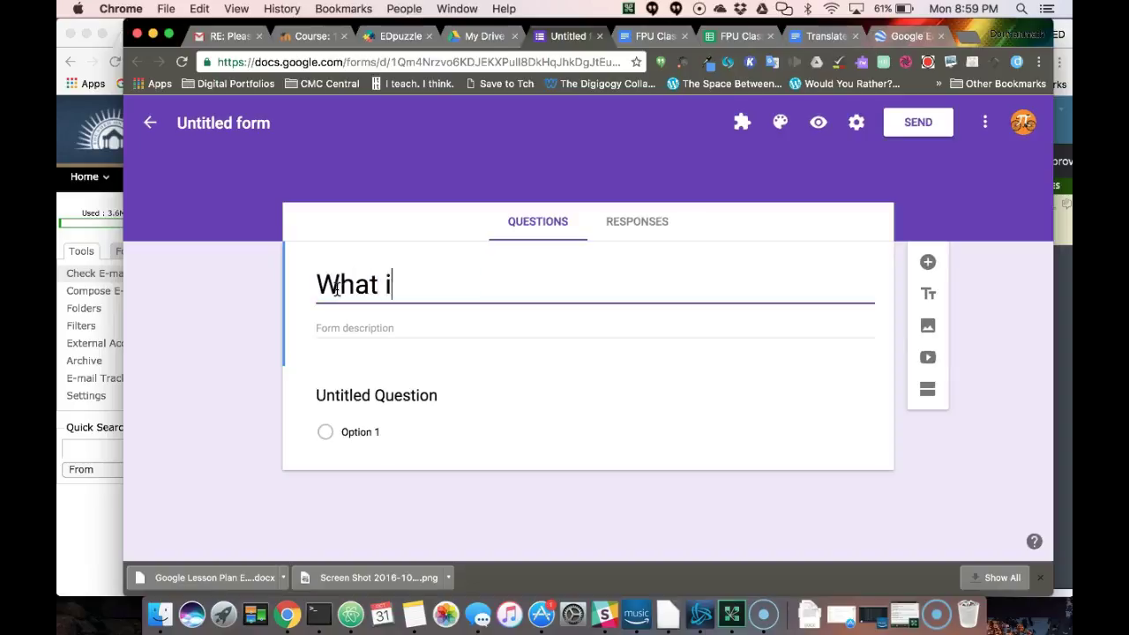
{"action": "type", "text": "s your life like?"}
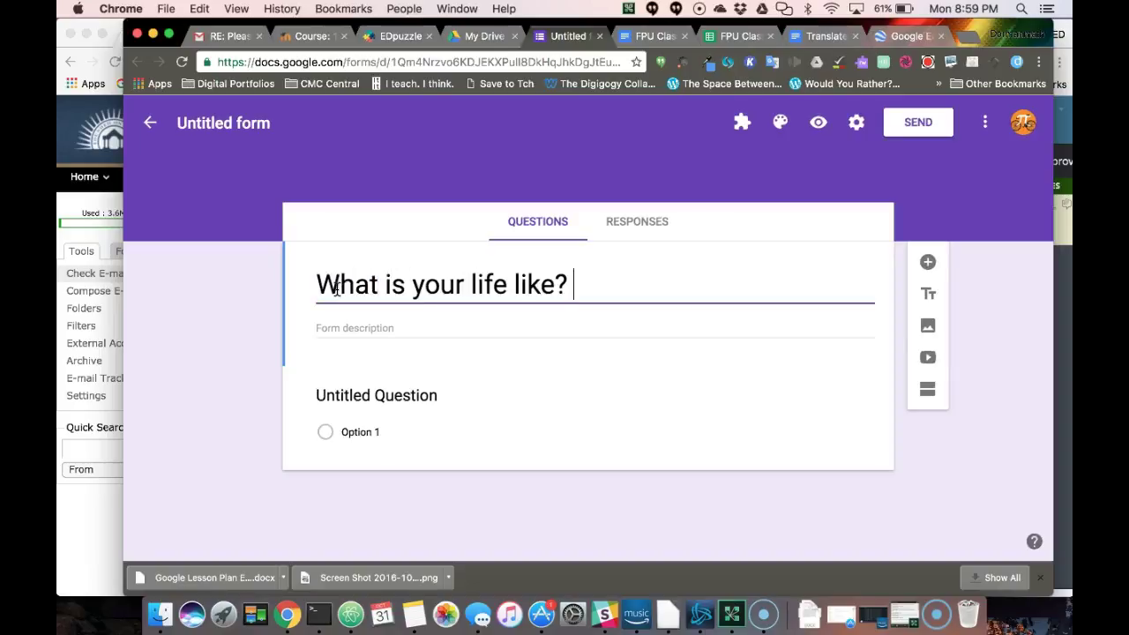
Step: Write the multiple-choice question "How old are you?" with the options "Under 12", "Old :-(" and Other
{"action": "left_click", "coordinate": [379, 406]}
{"action": "type", "text": "How old are you?"}
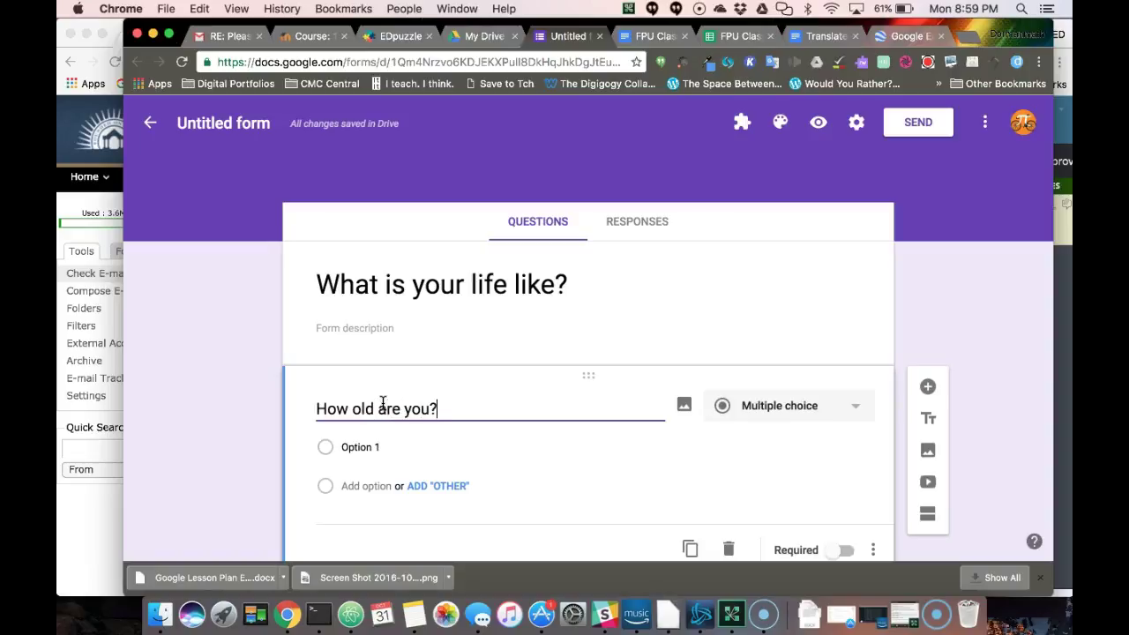
{"action": "left_click", "coordinate": [354, 447]}
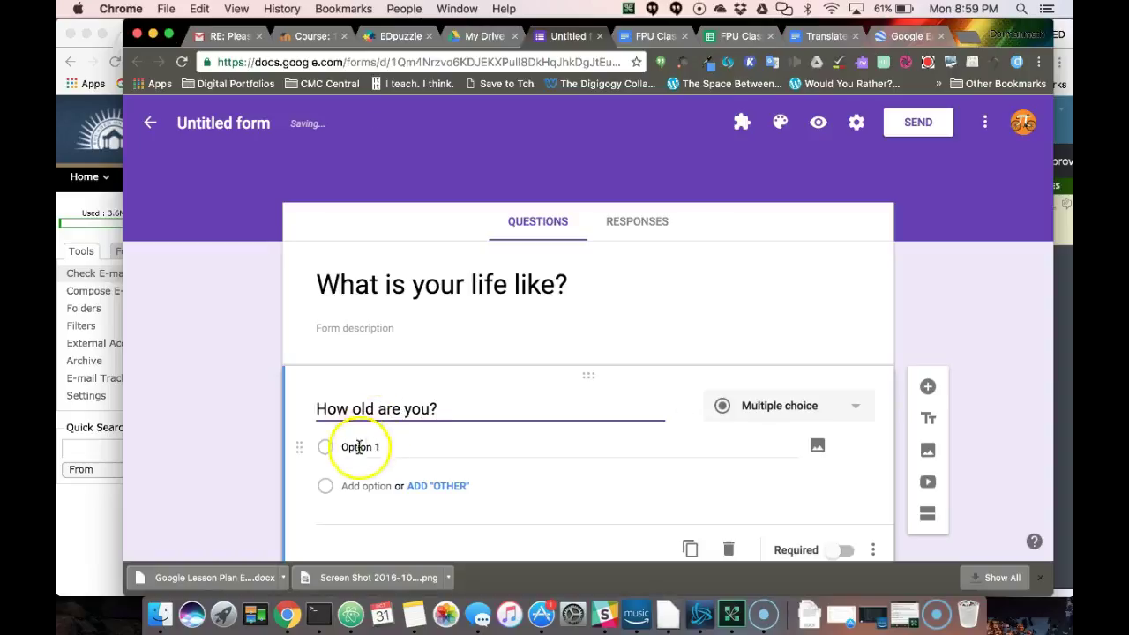
{"action": "type", "text": "Under 12"}
{"action": "left_click", "coordinate": [437, 486]}
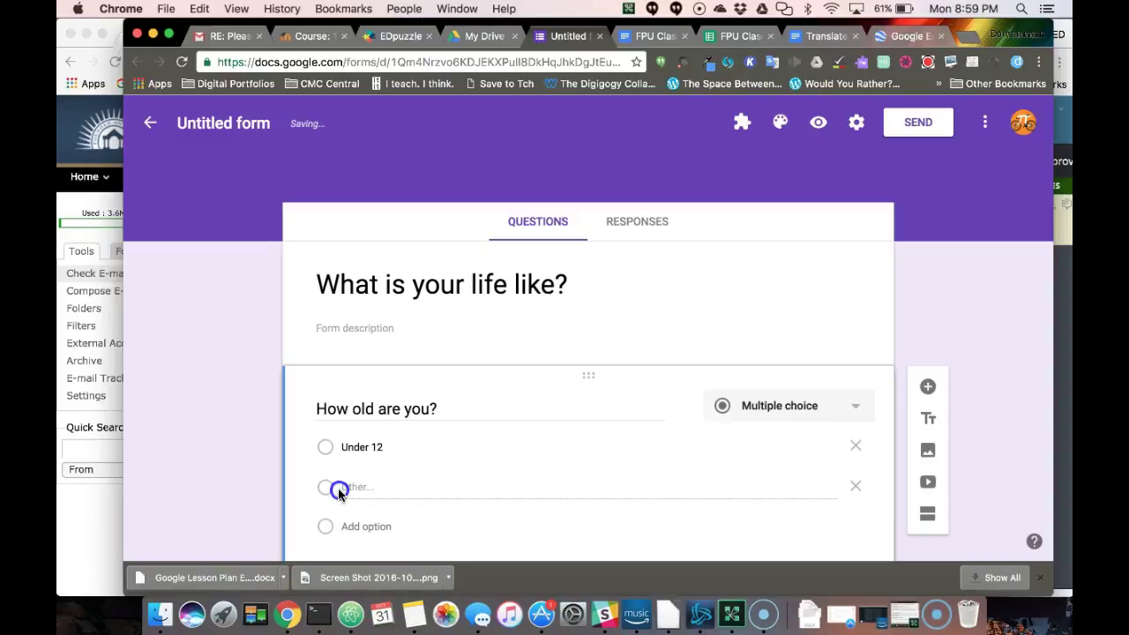
{"action": "left_click", "coordinate": [352, 526]}
{"action": "type", "text": "Old"}
{"action": "scroll", "coordinate": [713, 252], "scroll_direction": "down", "scroll_amount": 3}
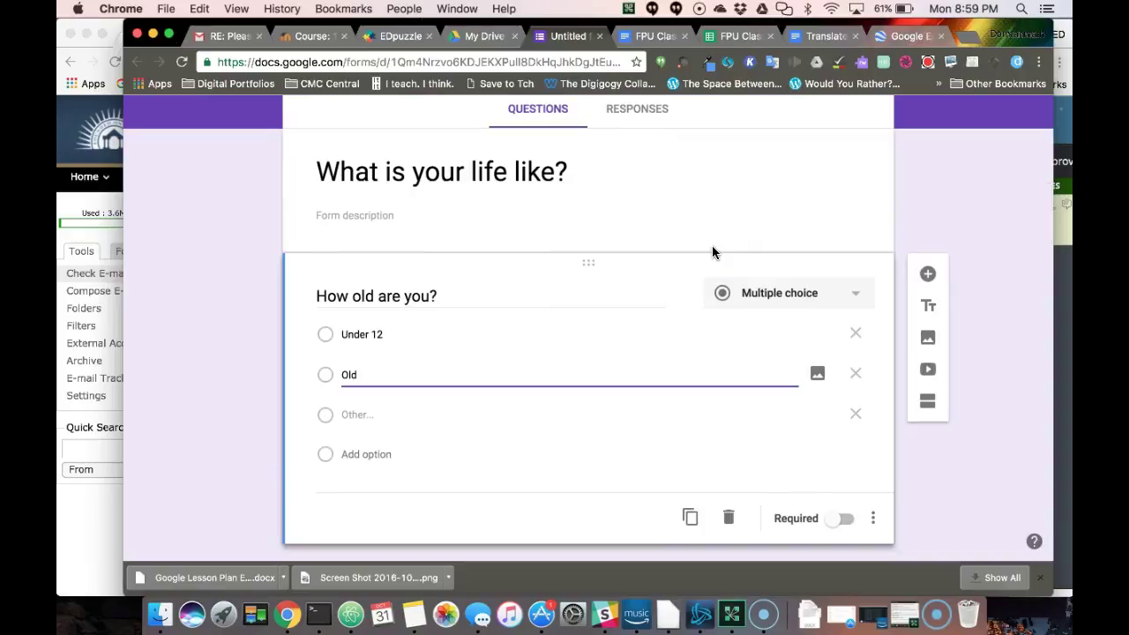
{"action": "left_click", "coordinate": [816, 204]}
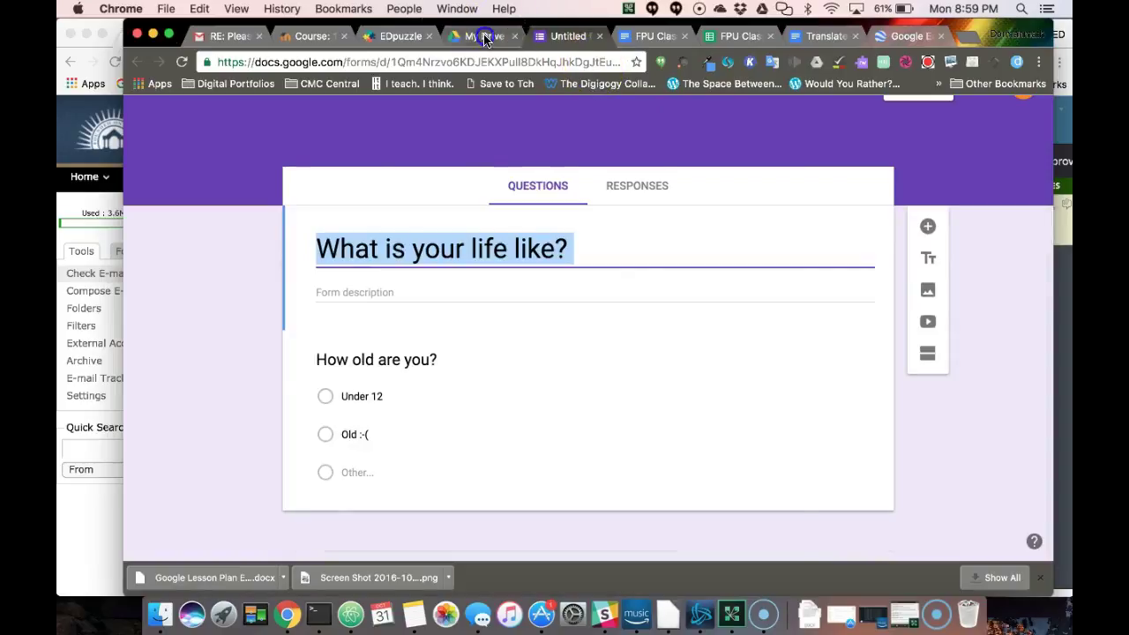
Step: Return to My Drive, search it for type:form, and open the Magic Sorter test form
{"action": "left_click", "coordinate": [484, 36]}
{"action": "scroll", "coordinate": [466, 441], "scroll_direction": "down", "scroll_amount": 5}
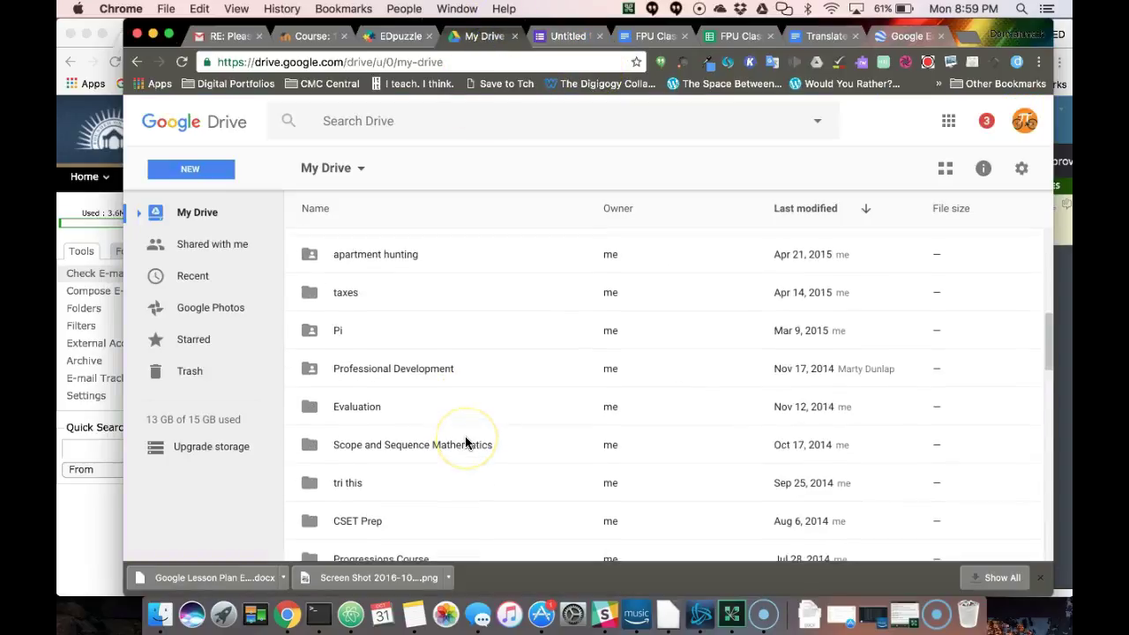
{"action": "scroll", "coordinate": [466, 442], "scroll_direction": "down", "scroll_amount": 5}
{"action": "scroll", "coordinate": [465, 443], "scroll_direction": "up", "scroll_amount": 8}
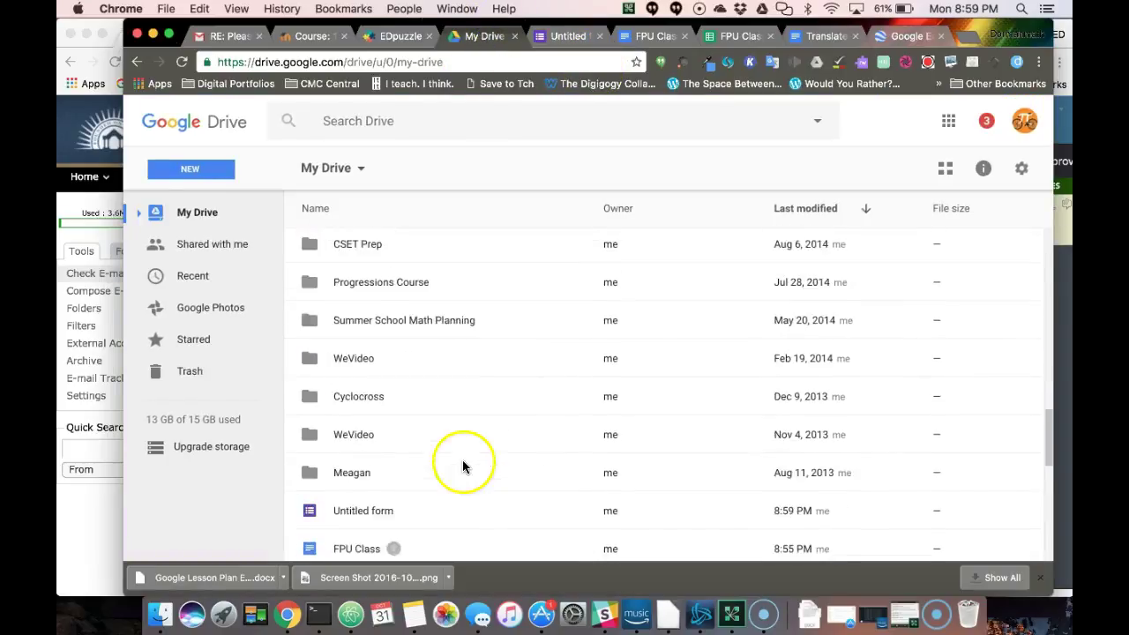
{"action": "left_click", "coordinate": [363, 136]}
{"action": "type", "text": "type:form"}
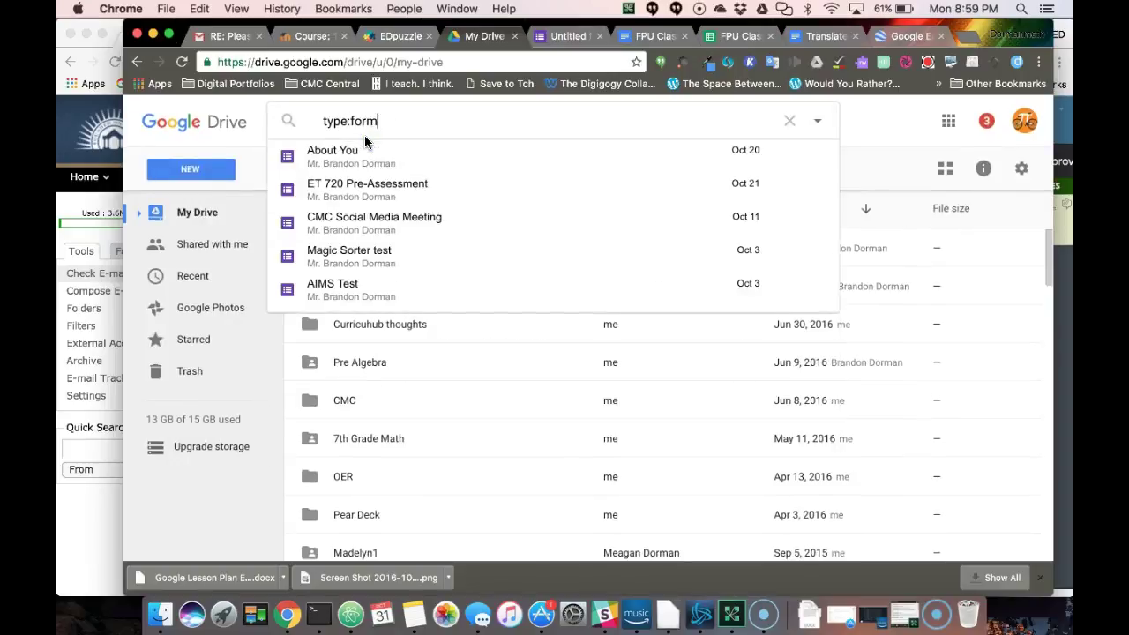
{"action": "left_click", "coordinate": [360, 251]}
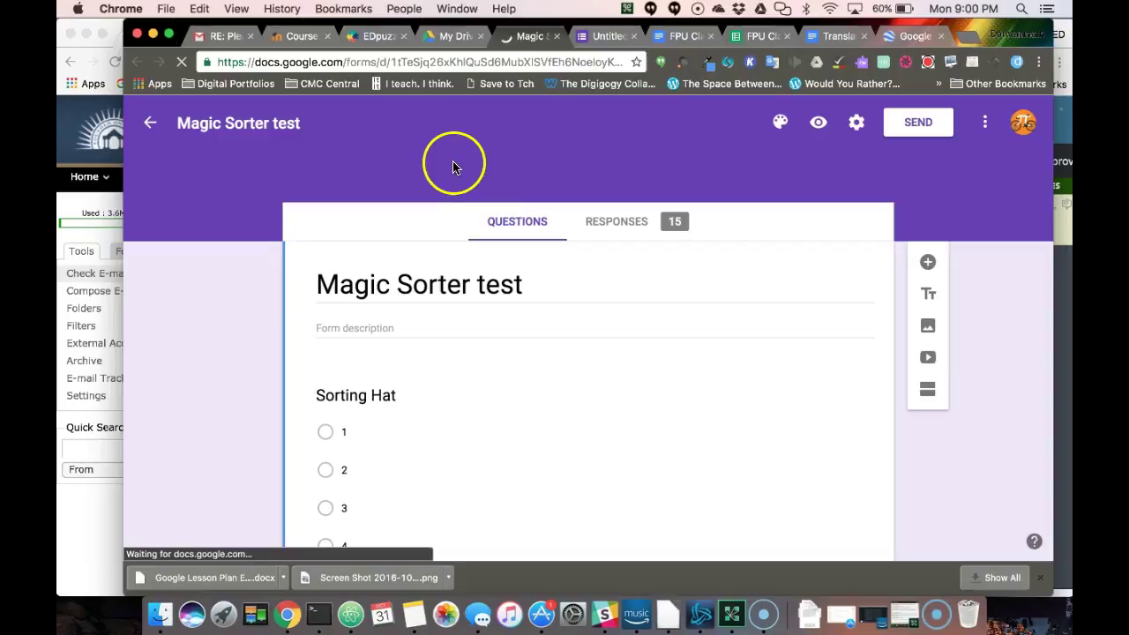
Step: Examine the response summary of the Magic Sorter test form, including the Sorting Hat chart and the "Other question all answer" entries
{"action": "left_click", "coordinate": [614, 221]}
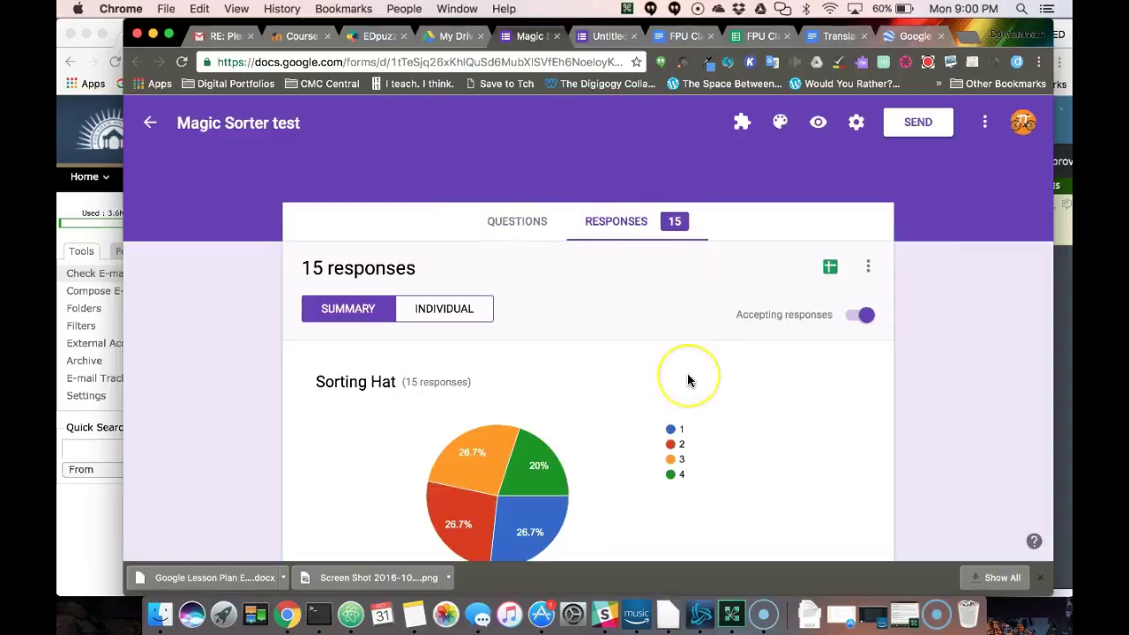
{"action": "scroll", "coordinate": [689, 381], "scroll_direction": "down", "scroll_amount": 3}
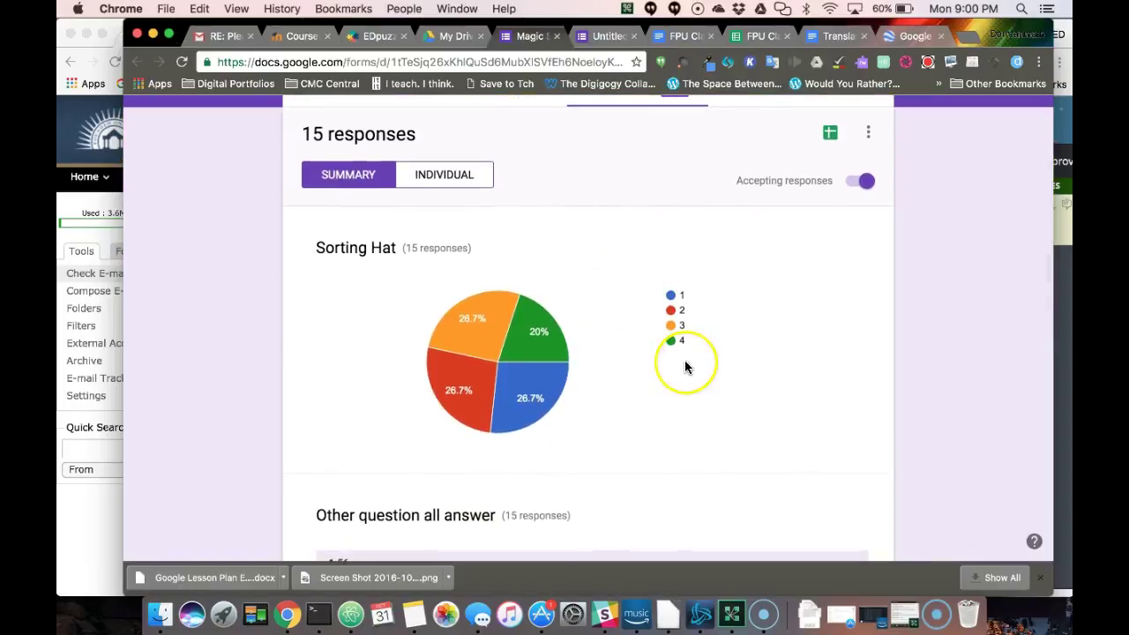
{"action": "scroll", "coordinate": [686, 364], "scroll_direction": "down", "scroll_amount": 3}
{"action": "scroll", "coordinate": [686, 366], "scroll_direction": "down", "scroll_amount": 3}
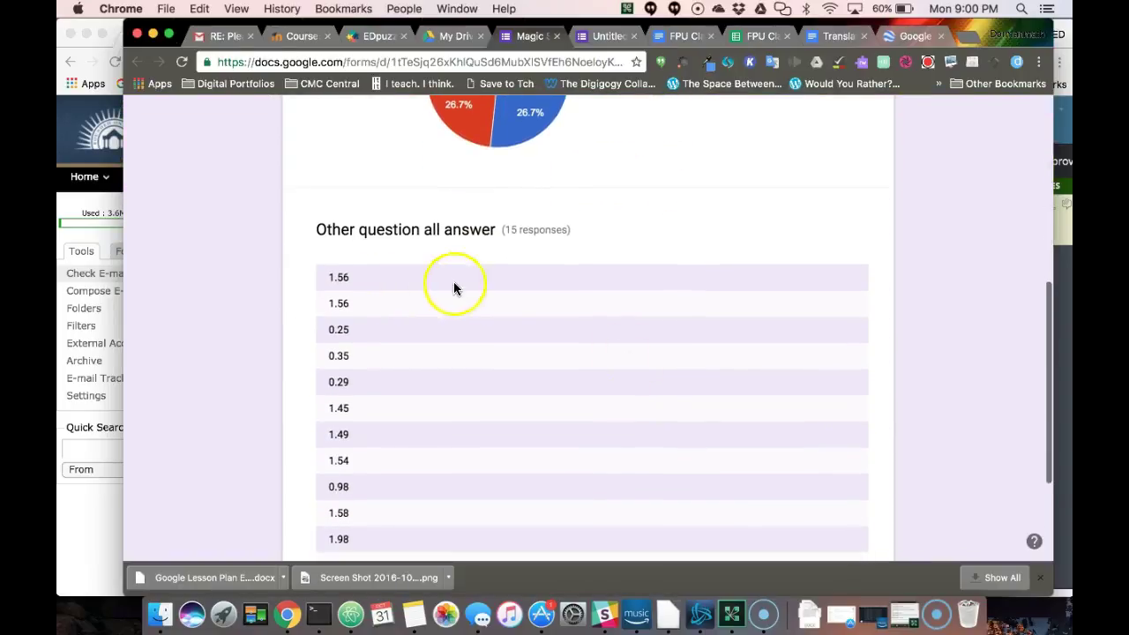
{"action": "scroll", "coordinate": [495, 323], "scroll_direction": "down", "scroll_amount": 3}
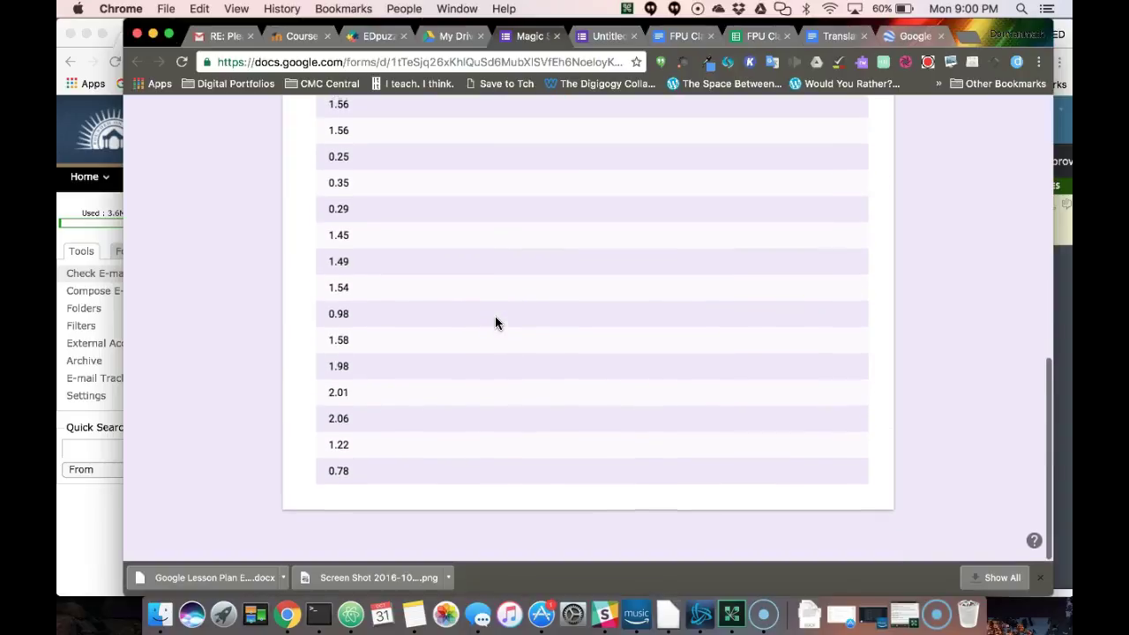
{"action": "scroll", "coordinate": [553, 233], "scroll_direction": "up", "scroll_amount": 10}
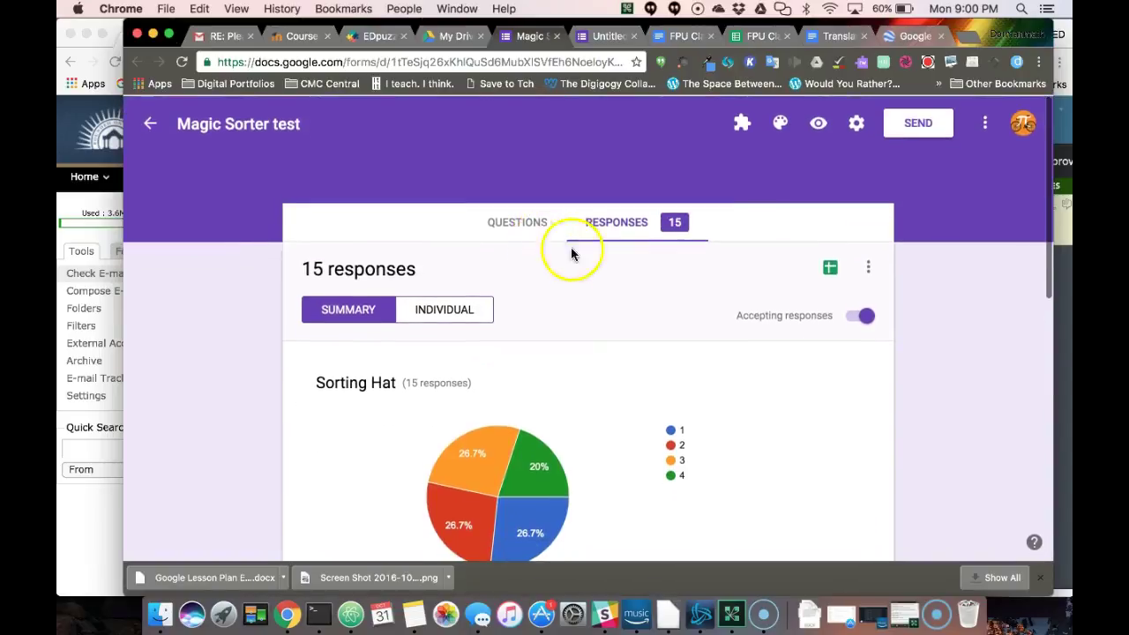
Step: Open the form's linked response spreadsheet and look through the recorded rows
{"action": "left_click", "coordinate": [830, 266]}
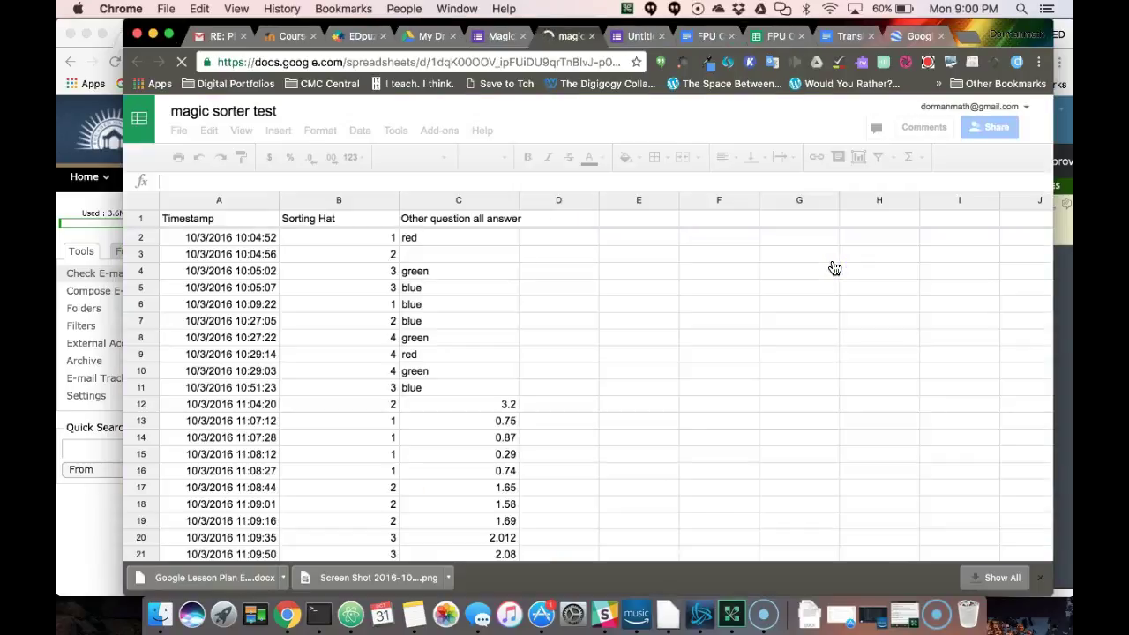
{"action": "scroll", "coordinate": [664, 458], "scroll_direction": "down", "scroll_amount": 2}
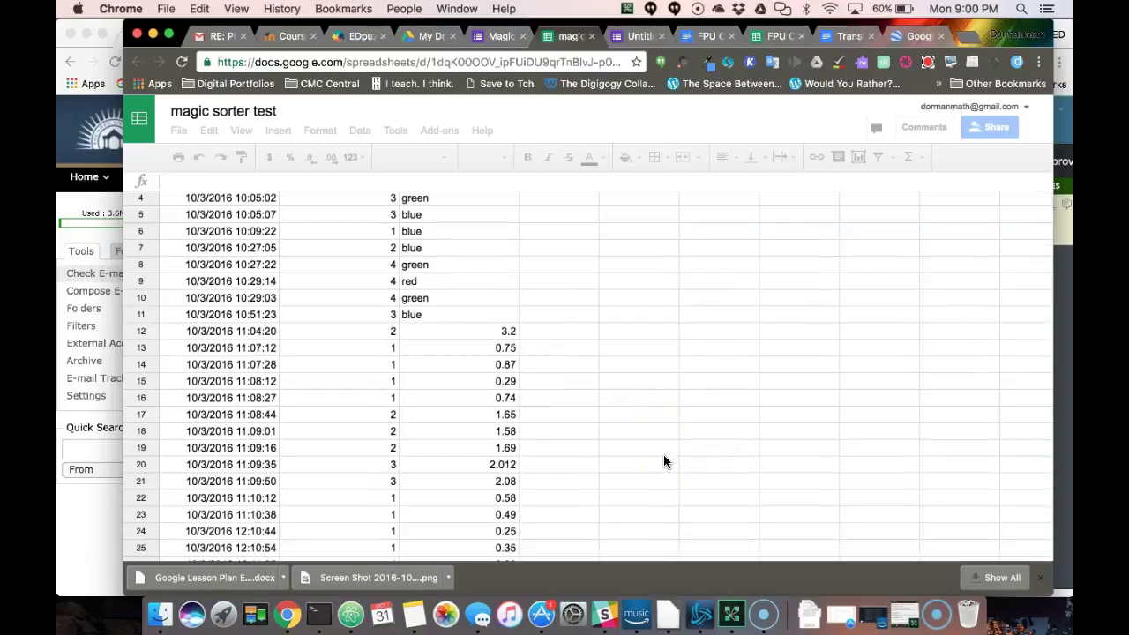
{"action": "scroll", "coordinate": [664, 461], "scroll_direction": "down", "scroll_amount": 2}
{"action": "scroll", "coordinate": [664, 460], "scroll_direction": "down", "scroll_amount": 1}
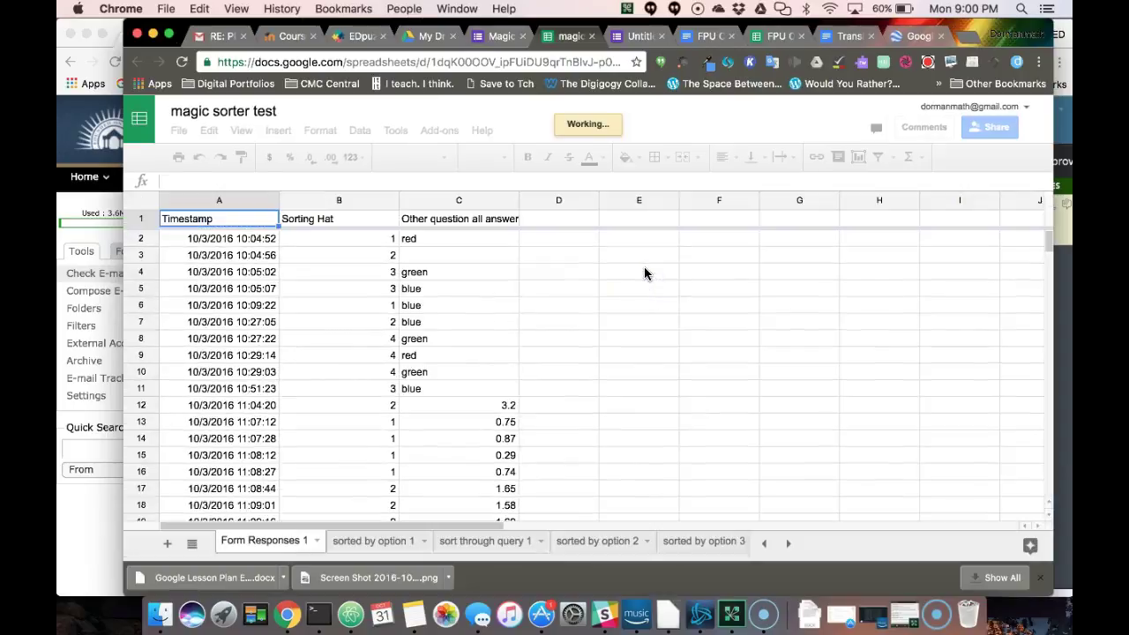
Step: Calculate the average of the numeric answers C12:C38 in cell E12 with the AVERAGE function
{"action": "left_click", "coordinate": [648, 407]}
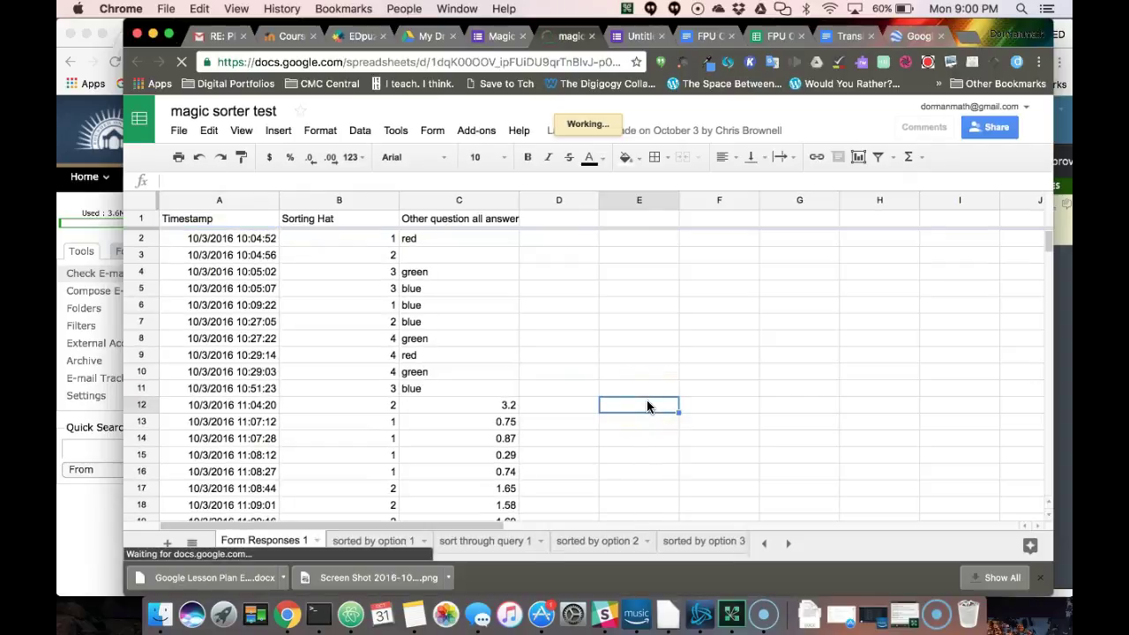
{"action": "type", "text": "="}
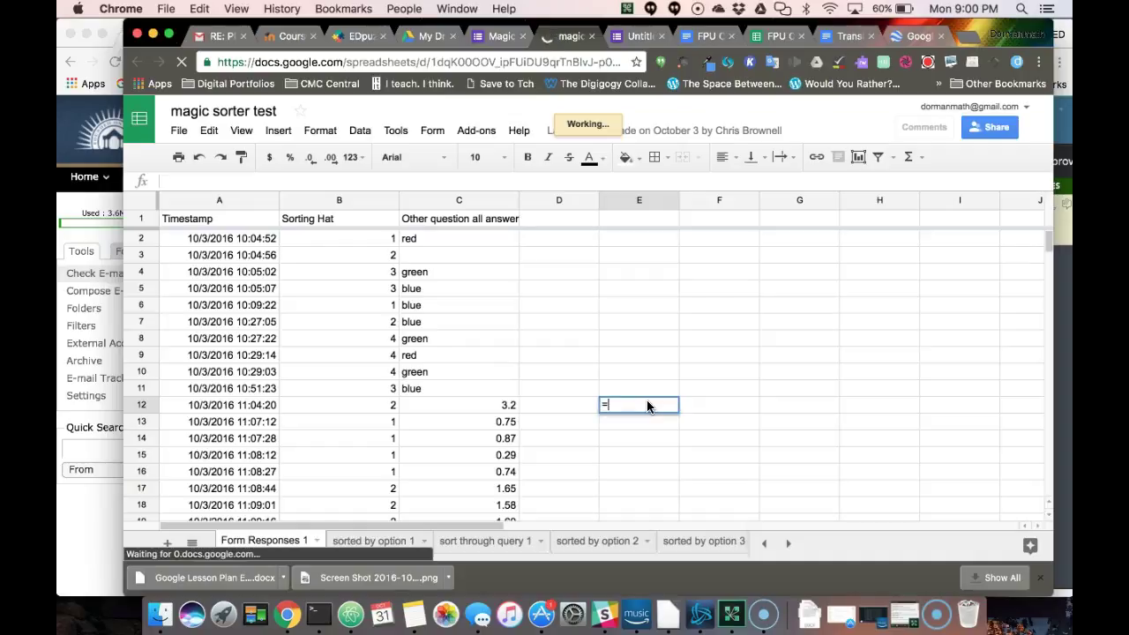
{"action": "type", "text": "AVERAGE"}
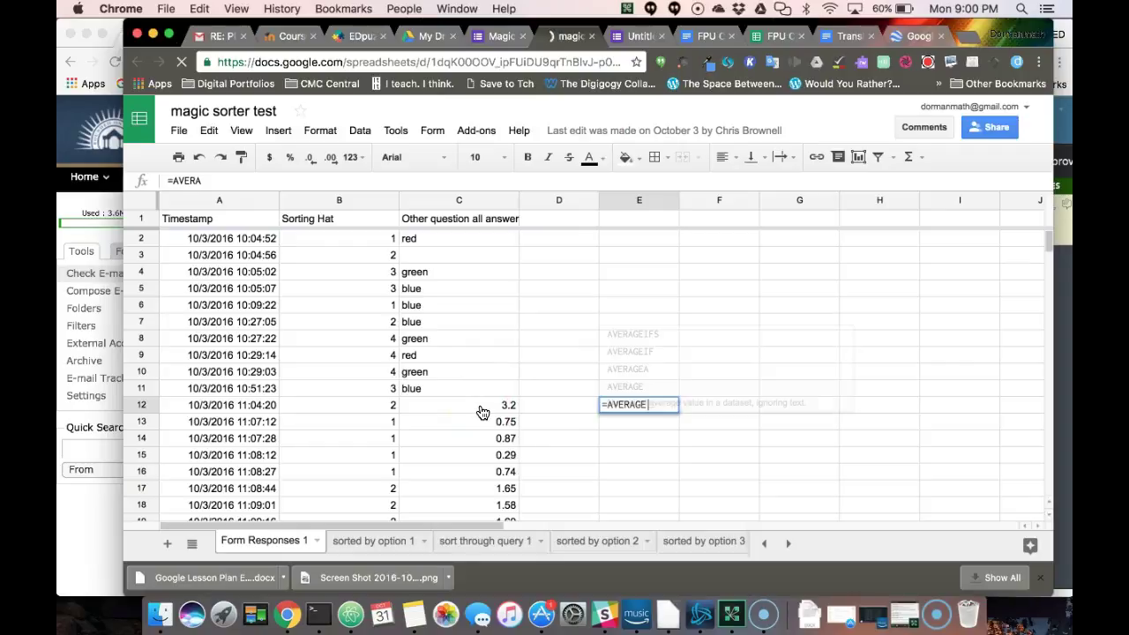
{"action": "type", "text": "("}
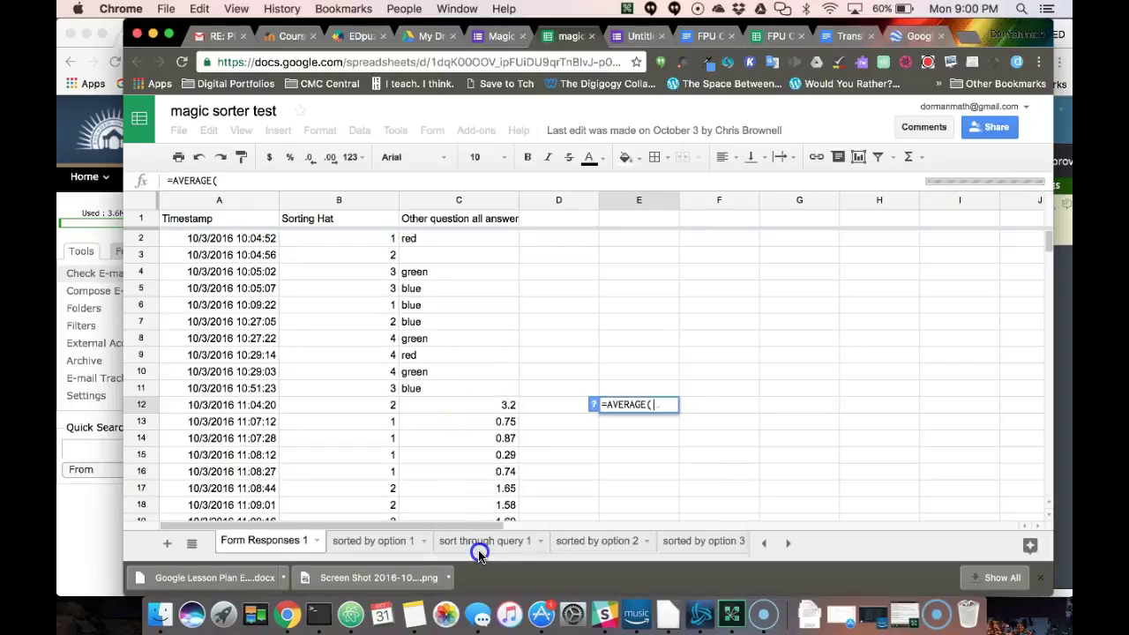
{"action": "key", "text": "Left"}
{"action": "key", "text": "Left"}
{"action": "key", "text": "shift+Down"}
{"action": "key", "text": "shift+Down"}
{"action": "key", "text": "shift+Down"}
{"action": "key", "text": "shift+Down"}
{"action": "key", "text": "shift+Down"}
{"action": "key", "text": "shift+Down"}
{"action": "key", "text": "shift+Down"}
{"action": "key", "text": "shift+Down"}
{"action": "key", "text": "shift+Down"}
{"action": "key", "text": "shift+Down"}
{"action": "key", "text": "shift+Down"}
{"action": "key", "text": "shift+Down"}
{"action": "key", "text": "shift+Down"}
{"action": "key", "text": "shift+Down"}
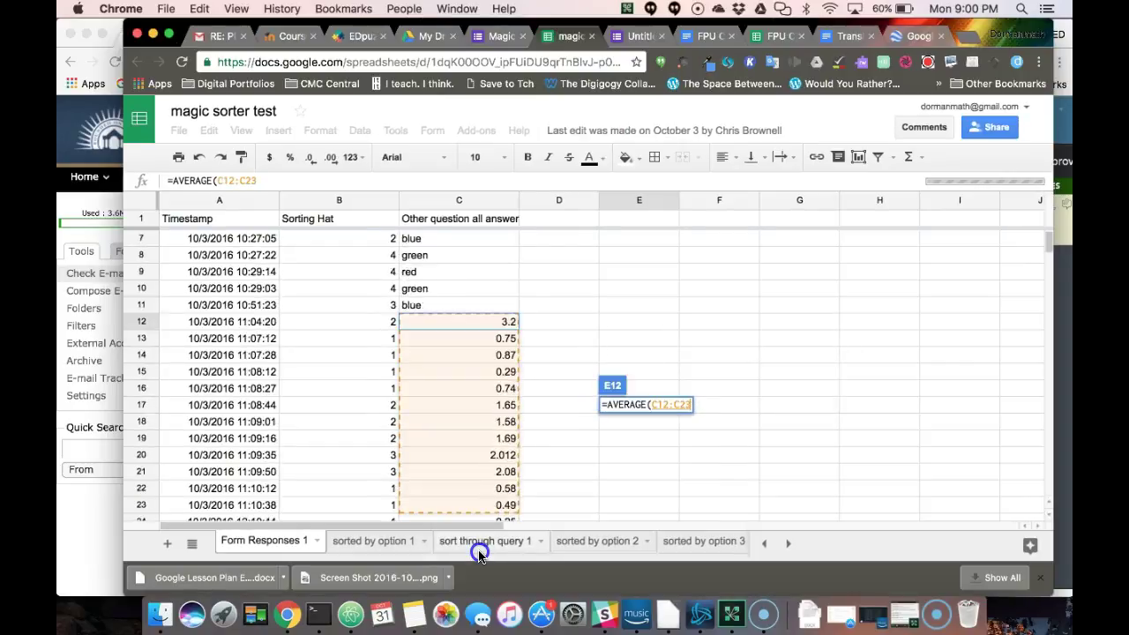
{"action": "key", "text": "shift+Down"}
{"action": "key", "text": "shift+Down"}
{"action": "key", "text": "shift+Down"}
{"action": "key", "text": "shift+Down"}
{"action": "key", "text": "shift+Down"}
{"action": "key", "text": "shift+Down"}
{"action": "key", "text": "shift+Down"}
{"action": "key", "text": "shift+Down"}
{"action": "key", "text": "shift+Down"}
{"action": "key", "text": "shift+Down"}
{"action": "key", "text": "shift+Down"}
{"action": "key", "text": "shift+Down"}
{"action": "key", "text": "shift+Down"}
{"action": "key", "text": "shift+Down"}
{"action": "key", "text": "shift+Down"}
{"action": "key", "text": "shift+Down"}
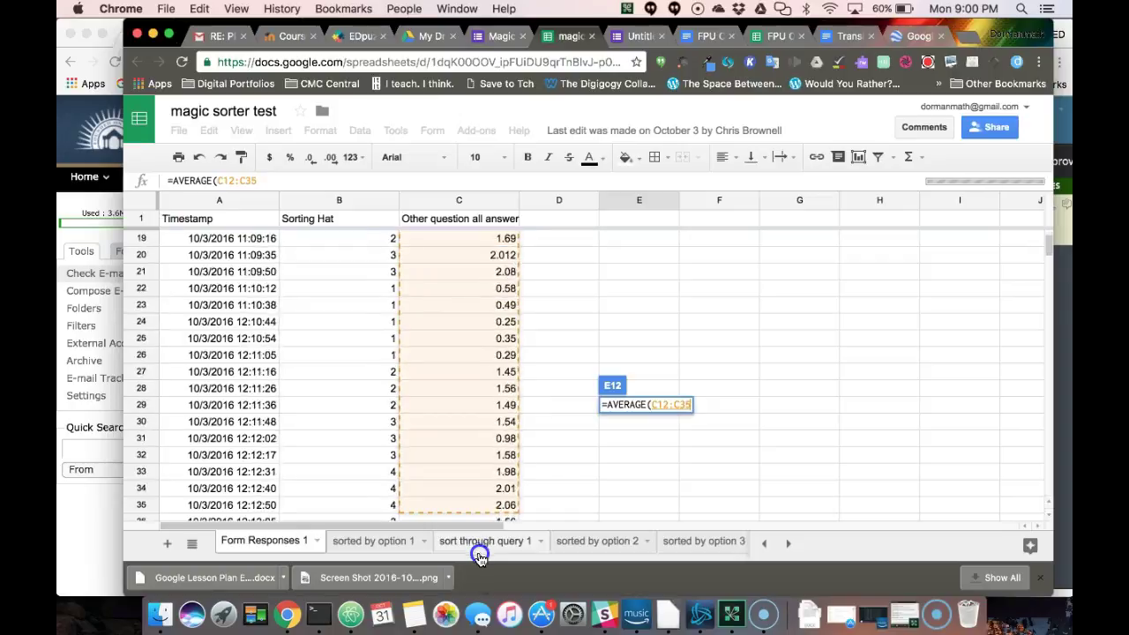
{"action": "left_click_drag", "start_coordinate": [485, 590], "coordinate": [490, 334]}
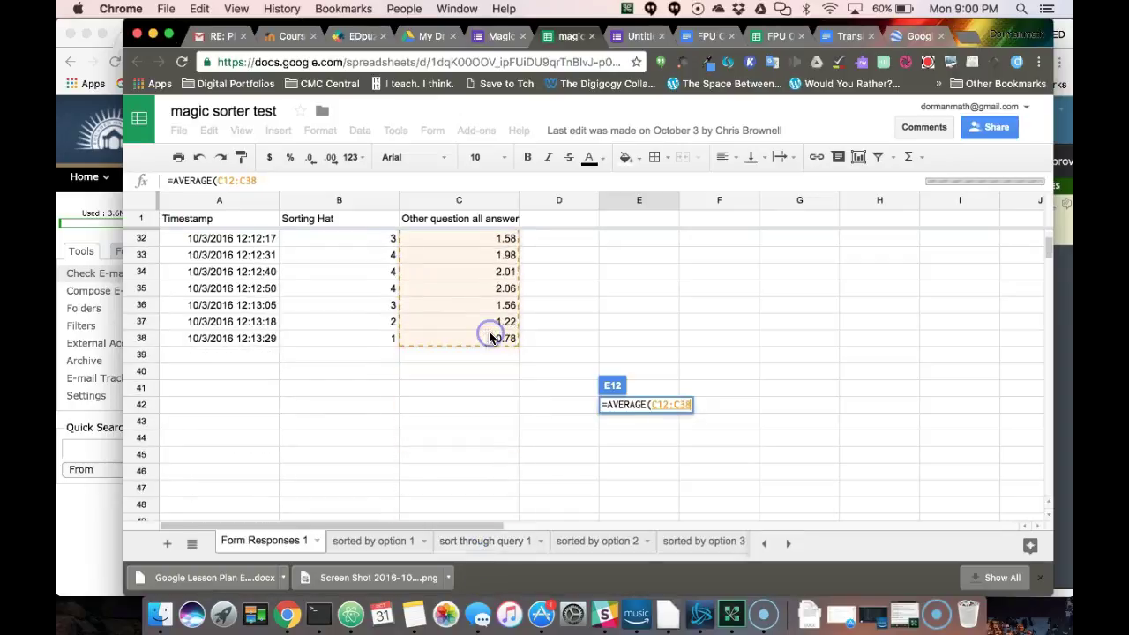
{"action": "key", "text": "Return"}
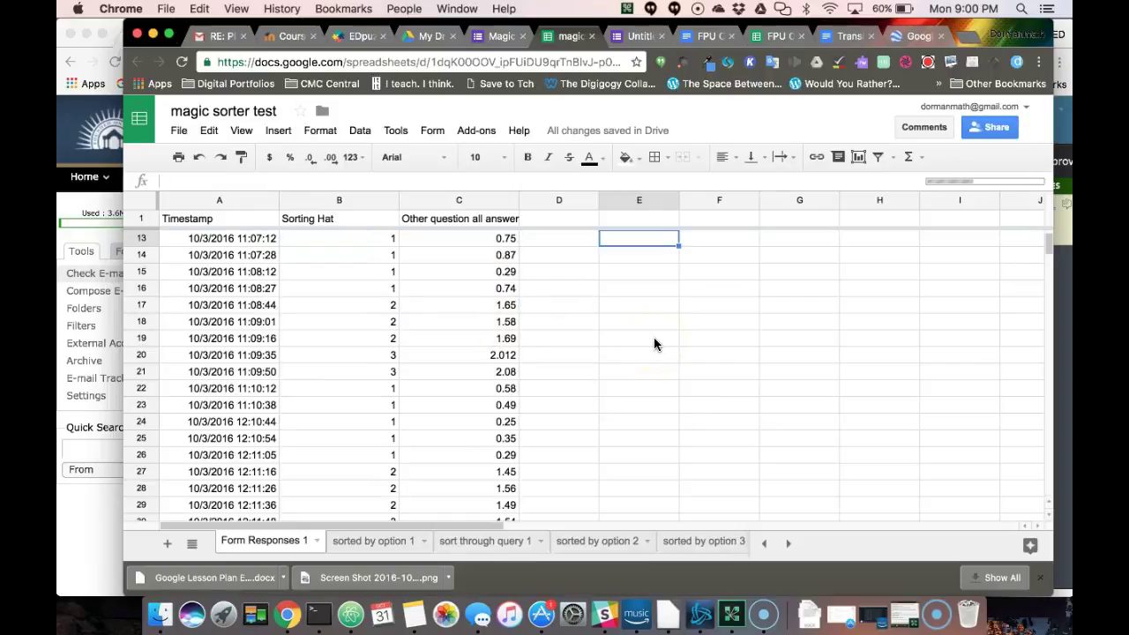
{"action": "scroll", "coordinate": [654, 283], "scroll_direction": "up", "scroll_amount": 3}
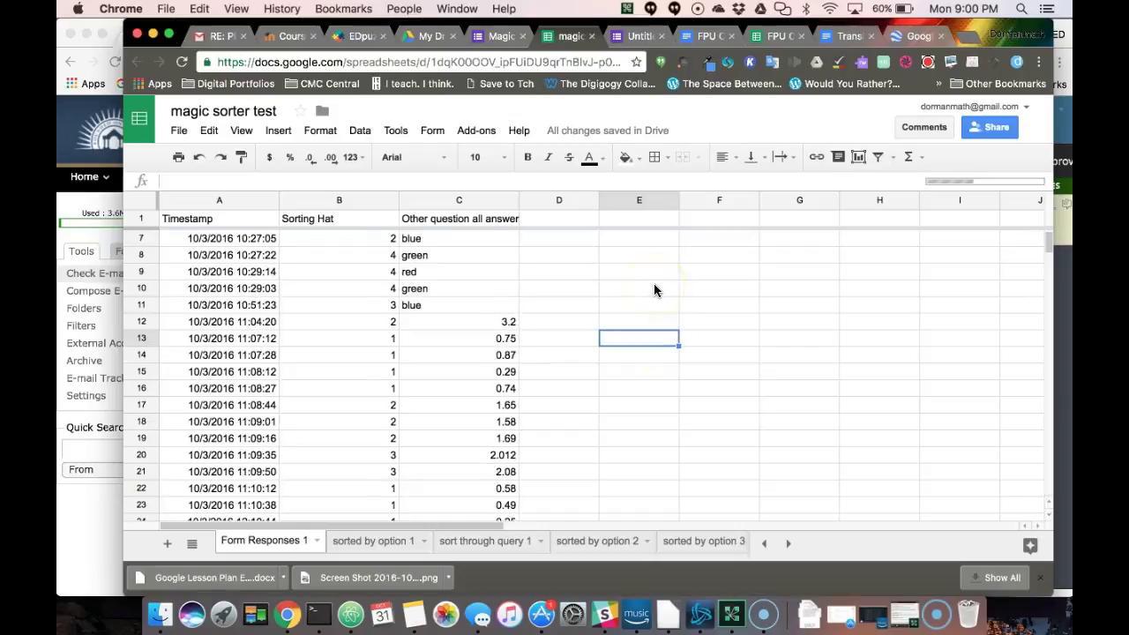
{"action": "scroll", "coordinate": [635, 335], "scroll_direction": "up", "scroll_amount": 2}
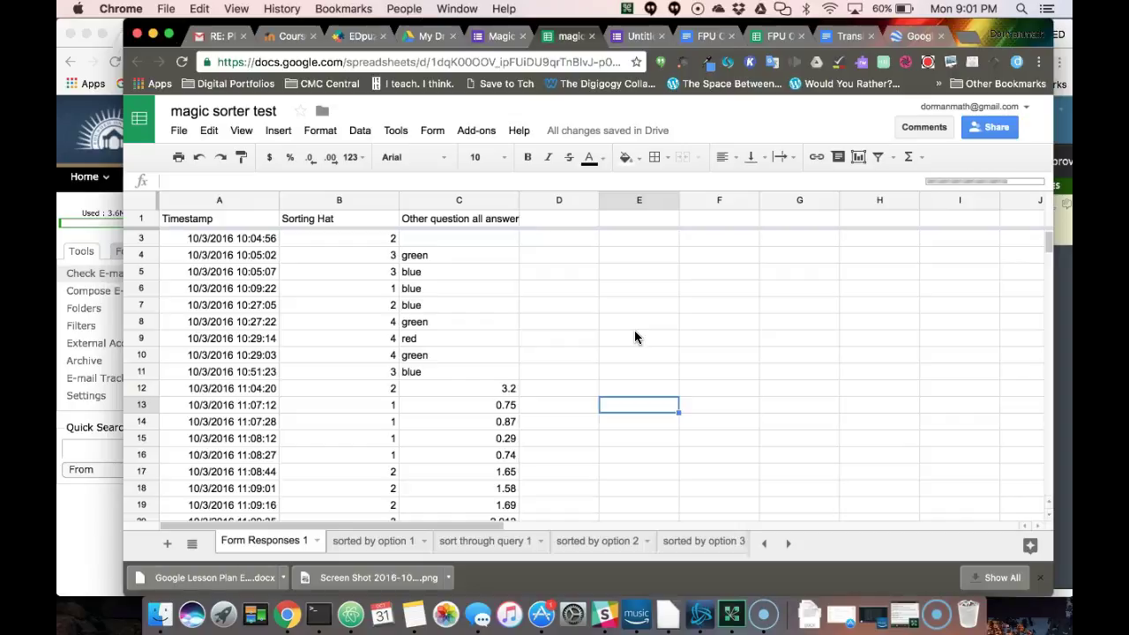
{"action": "left_click", "coordinate": [617, 393]}
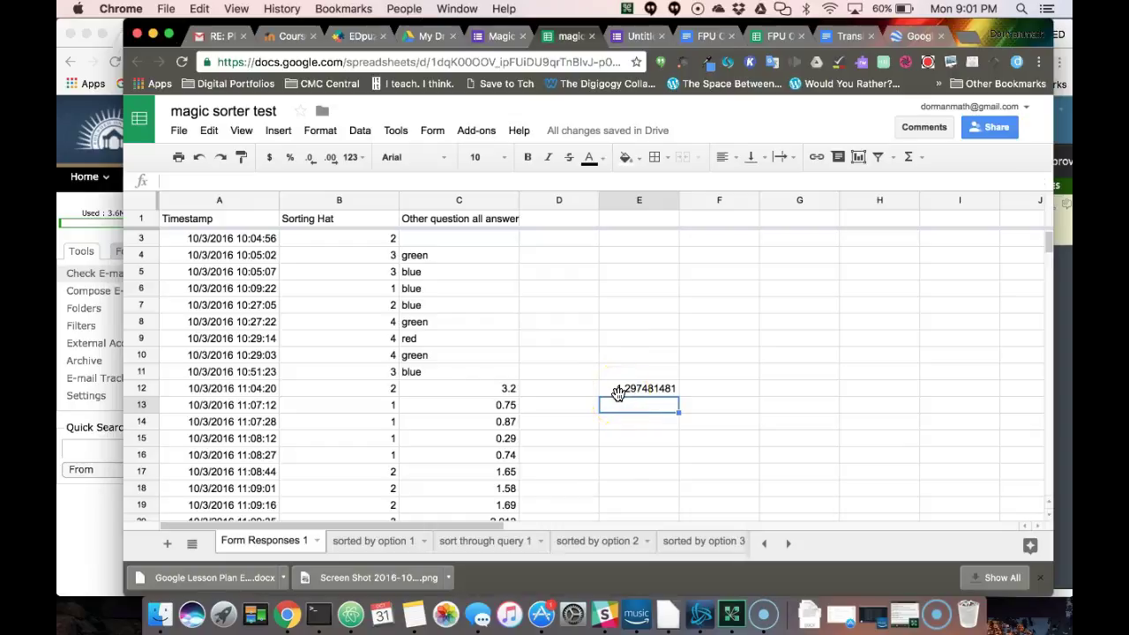
Step: Switch to the course page and review the Google lesson resources under Activities and Assignments
{"action": "left_click", "coordinate": [271, 36]}
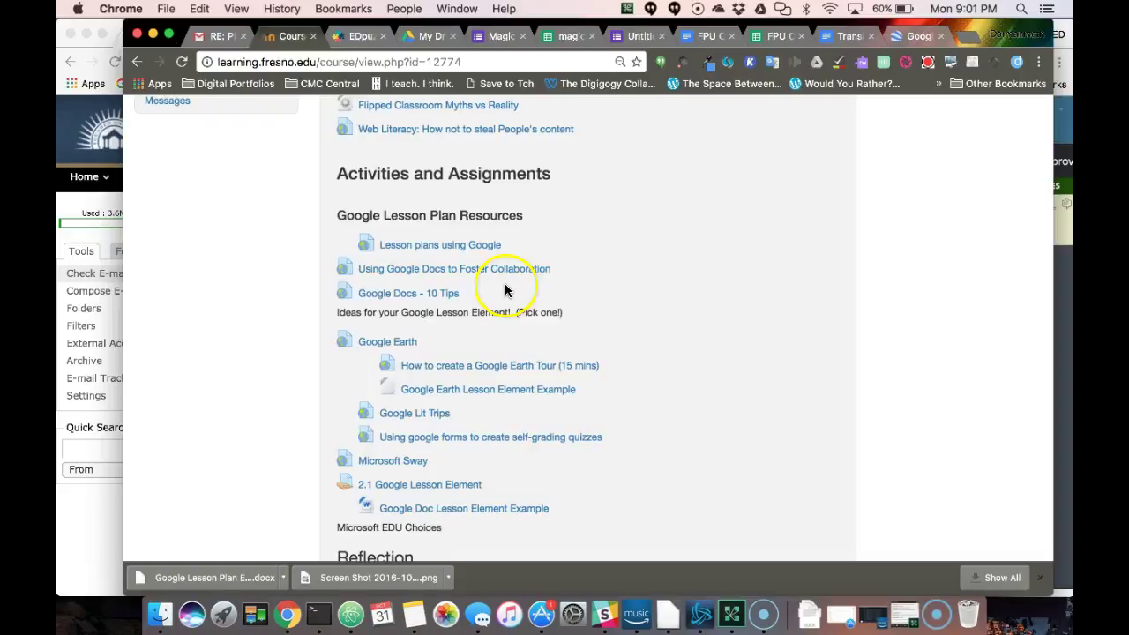
{"action": "scroll", "coordinate": [635, 289], "scroll_direction": "down", "scroll_amount": 1}
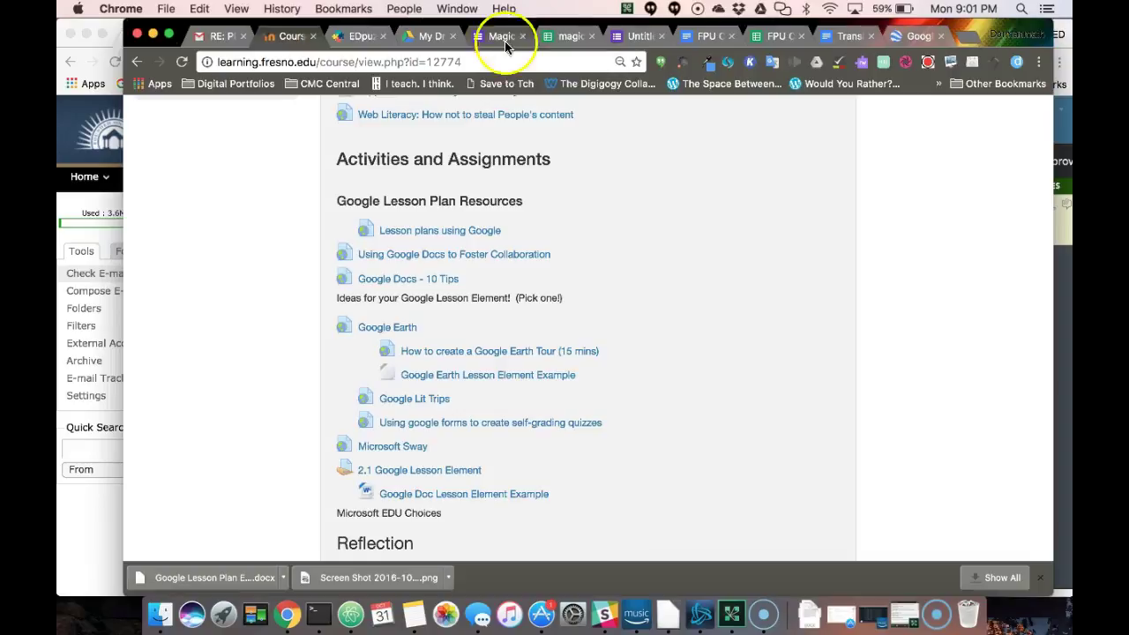
{"action": "left_click_drag", "start_coordinate": [615, 202], "coordinate": [617, 488]}
{"action": "left_click", "coordinate": [617, 490]}
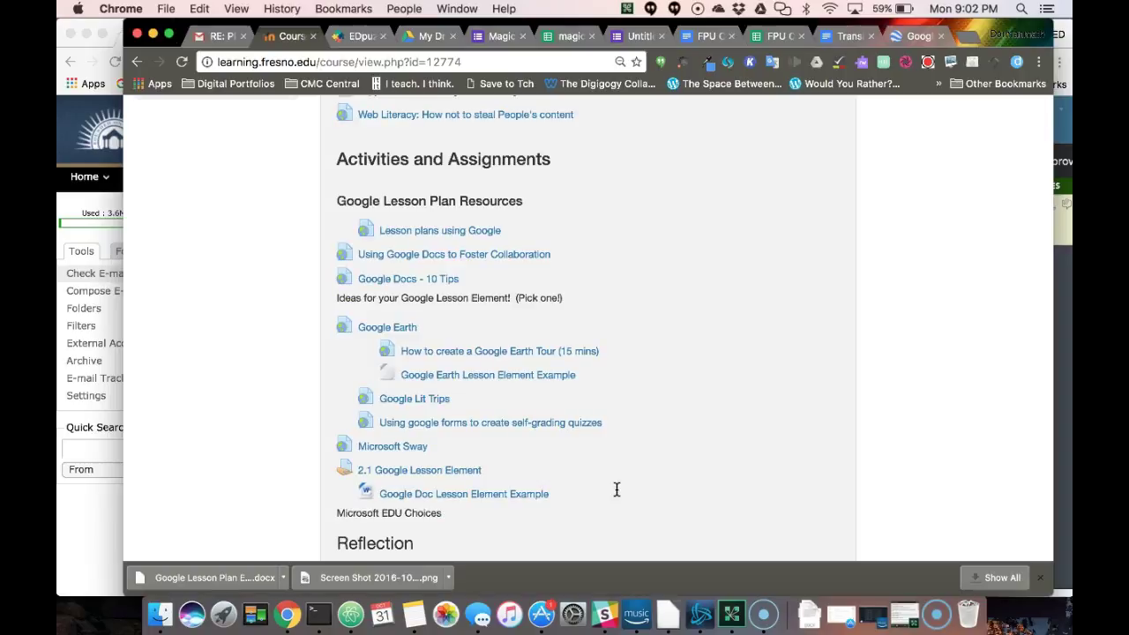
{"action": "left_click", "coordinate": [662, 339]}
{"action": "left_click", "coordinate": [660, 333]}
{"action": "left_click", "coordinate": [661, 261]}
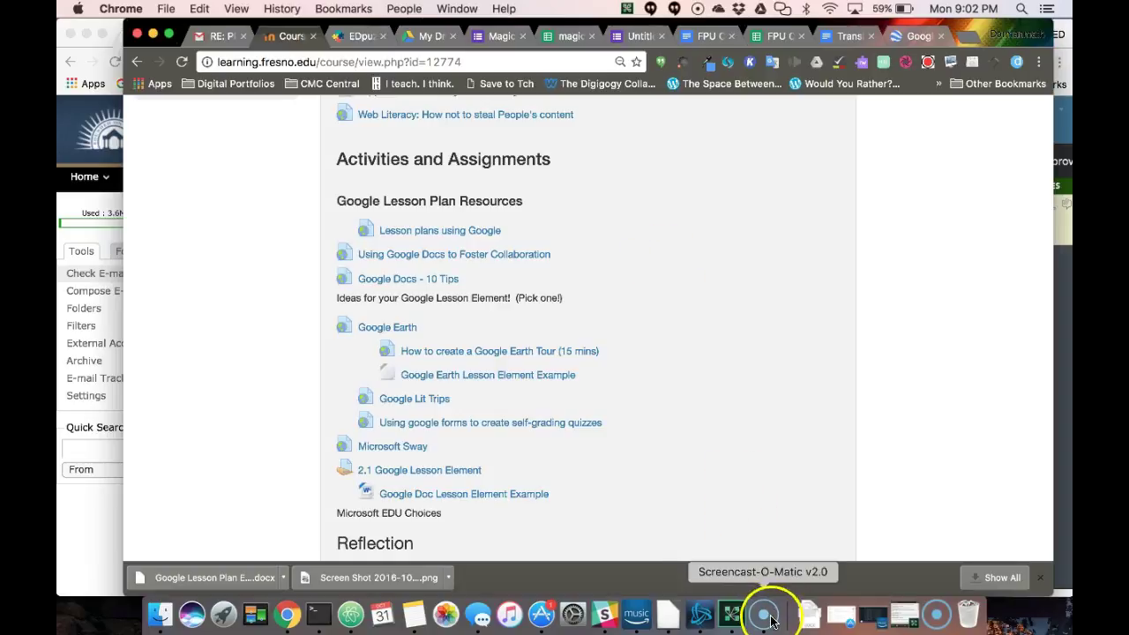